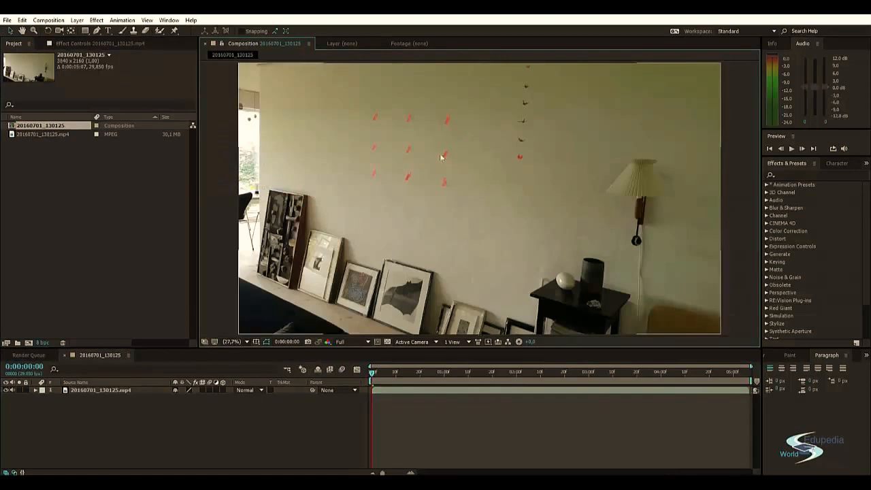
left_click(464, 182)
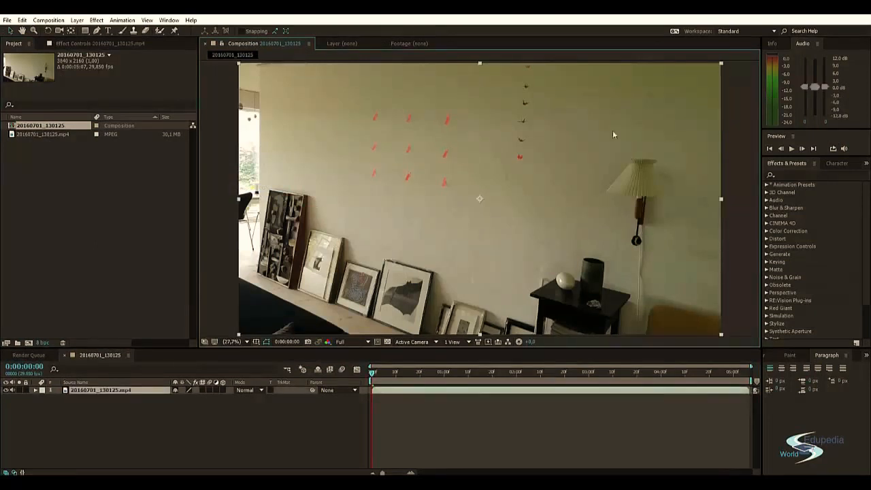
left_click(731, 99)
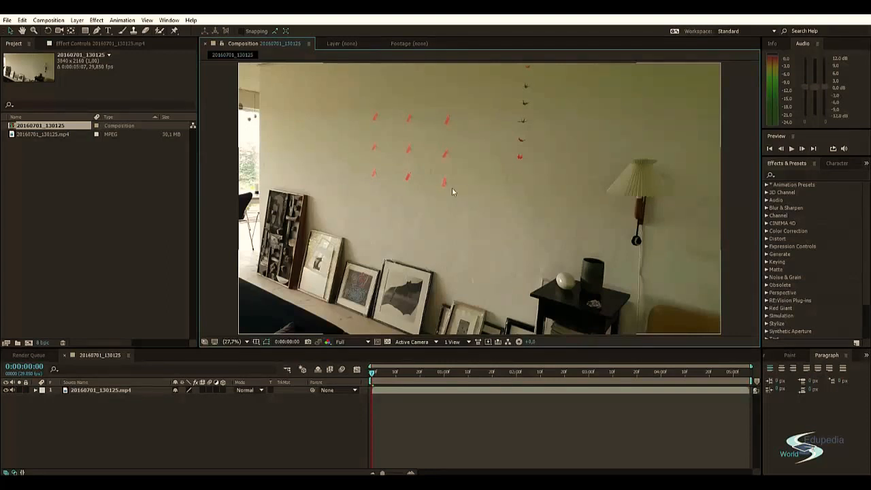
- Rename the 20160701_130125.mp4 layer in the timeline to Footage and deselect it
left_click(123, 390)
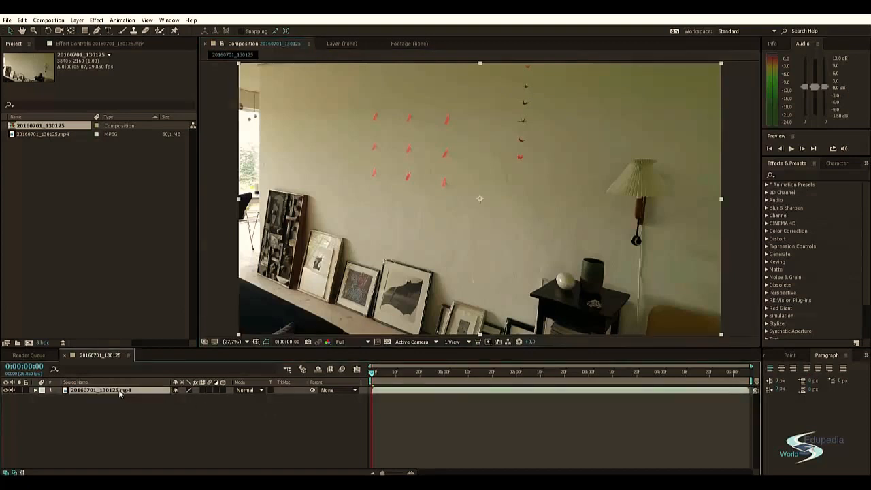
key("Return")
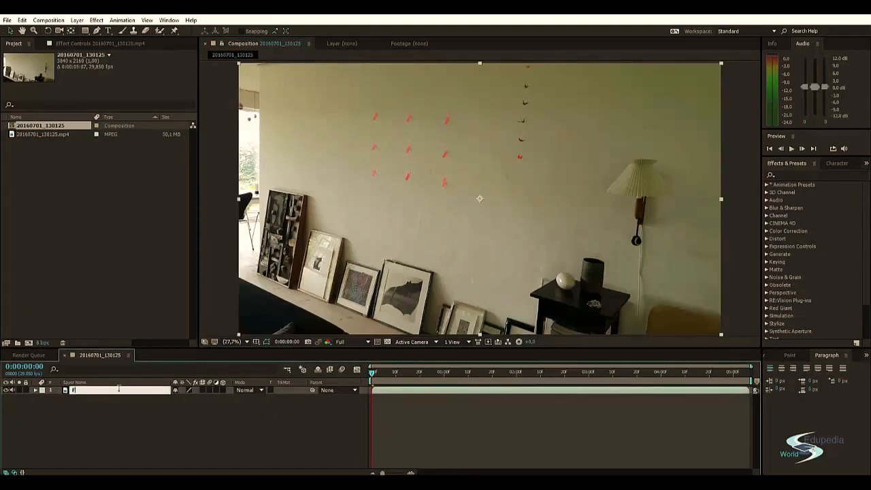
type("Footage")
key("Return")
left_click(125, 405)
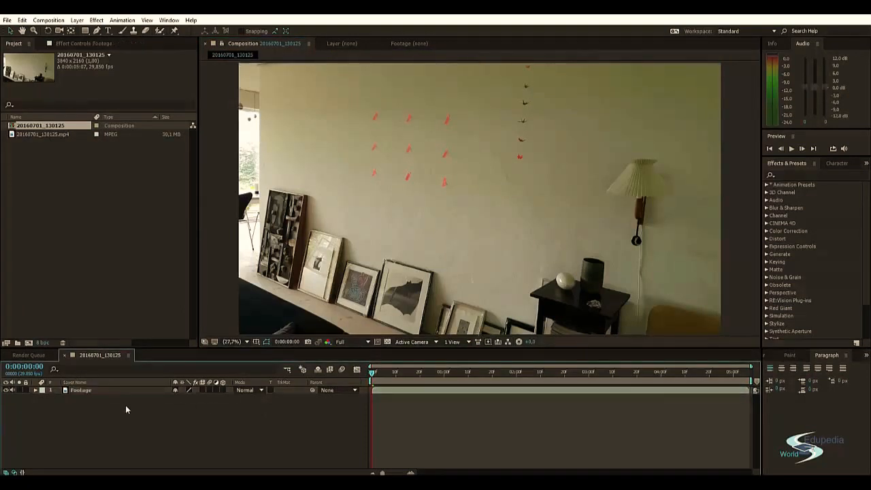
left_click(430, 150)
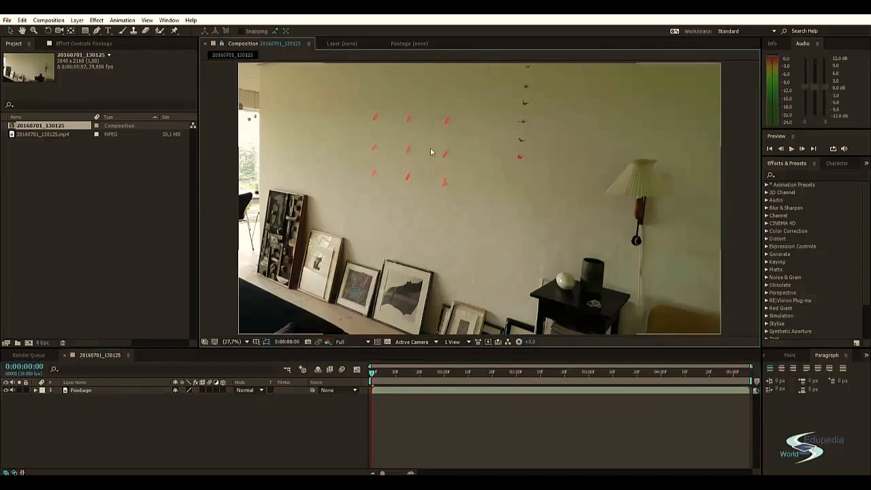
left_click(229, 119)
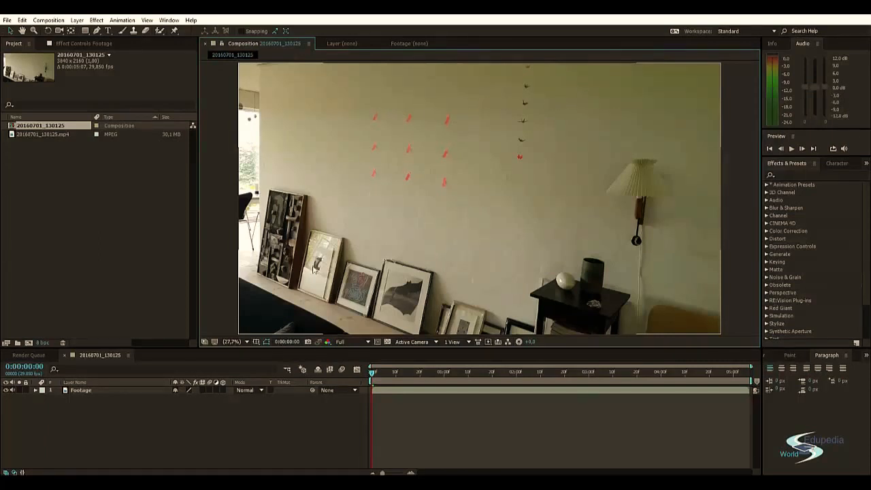
- Run Track Camera on the Footage layer and enable Detailed Analysis in the tracker's advanced settings
left_click(82, 390)
right_click(86, 390)
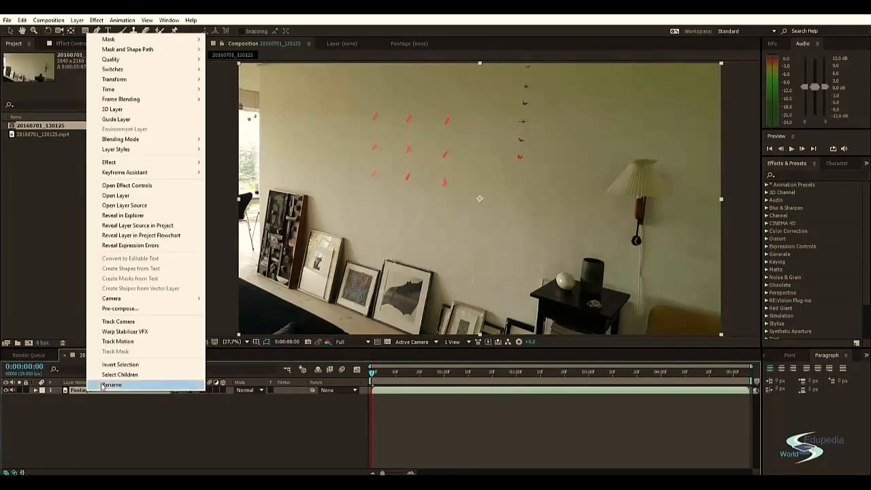
left_click(118, 321)
left_click(14, 139)
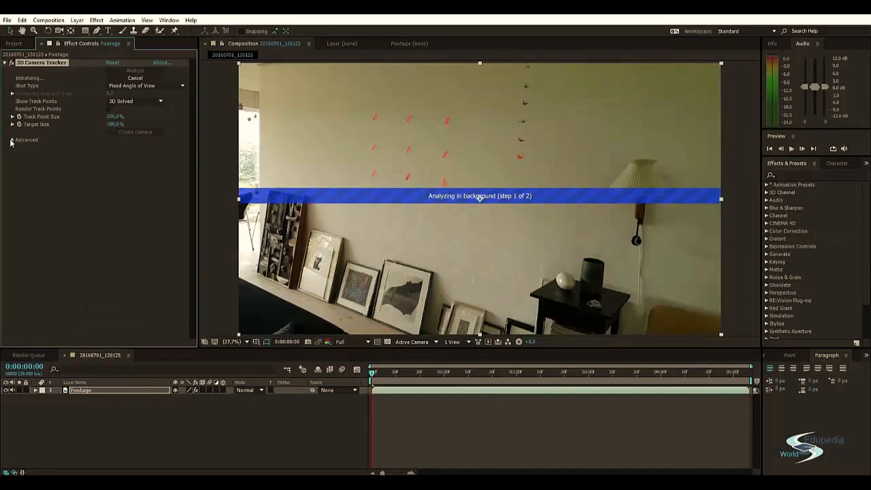
left_click(108, 170)
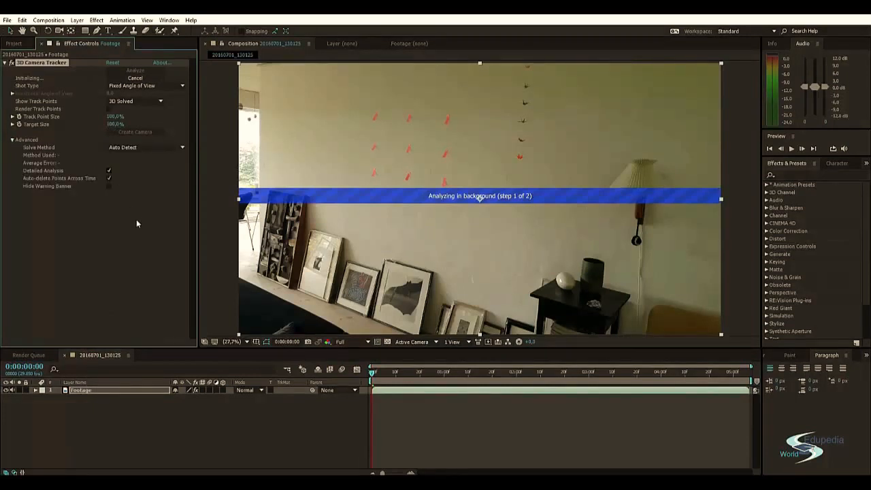
left_click(229, 200)
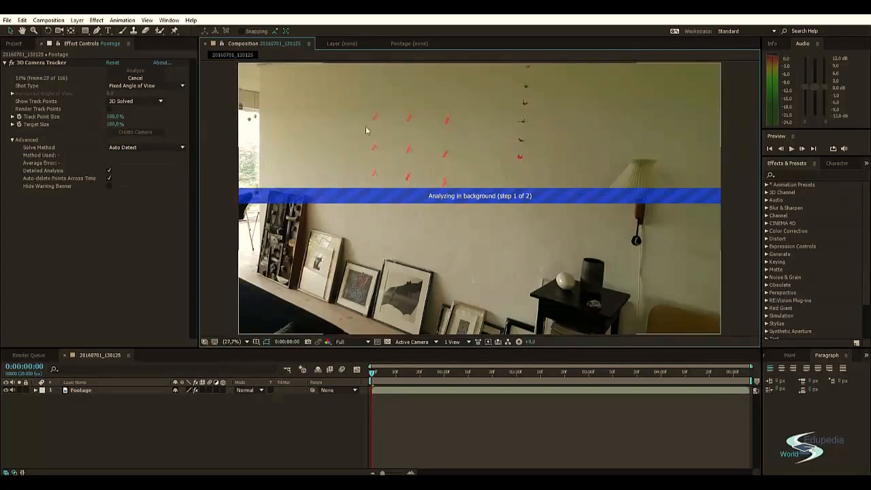
- Examine the red wall markers and the framed pictures below them up close while the camera analysis runs
scroll(365, 126, "up", 6)
scroll(285, 109, "down", 4)
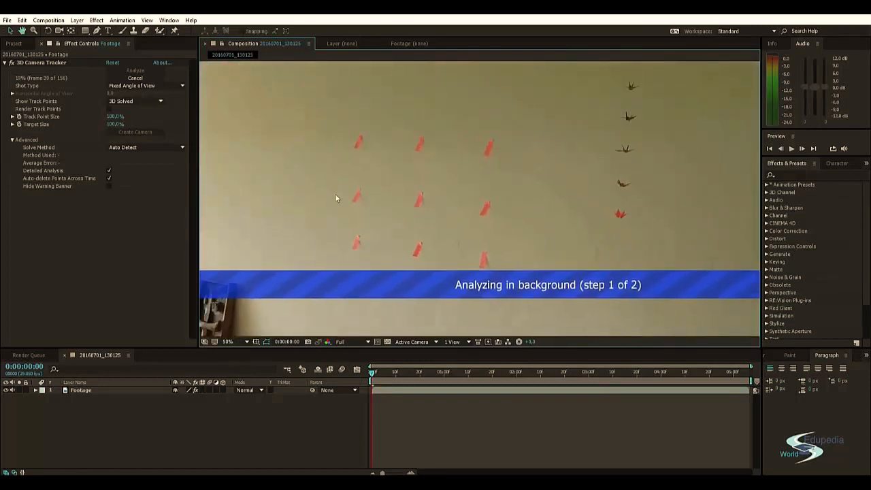
left_click_drag(370, 167, 487, 119)
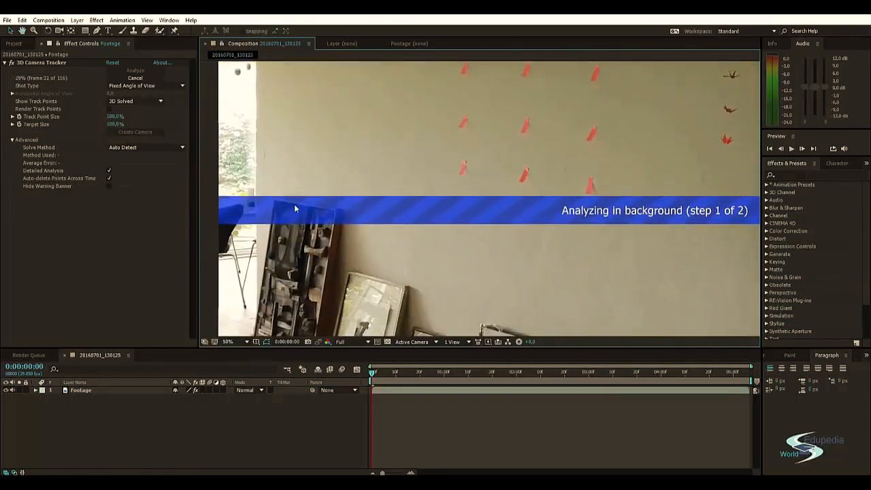
left_click_drag(473, 62, 366, 124)
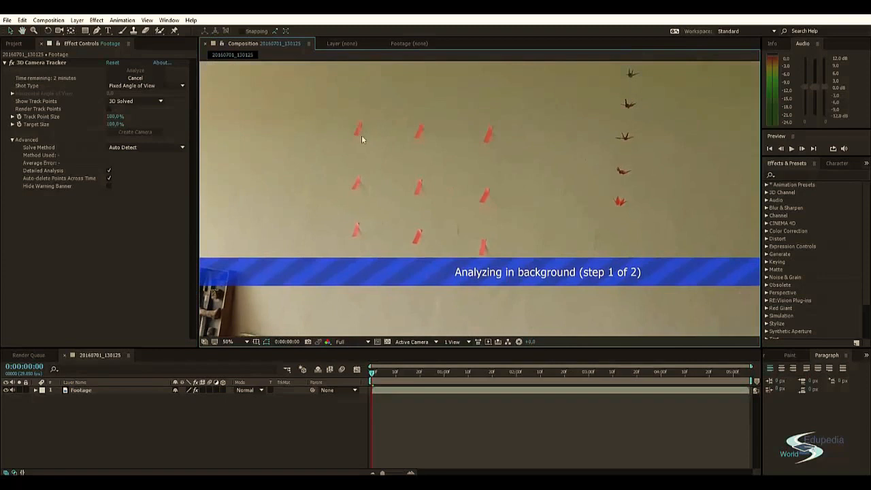
scroll(486, 150, "down", 2)
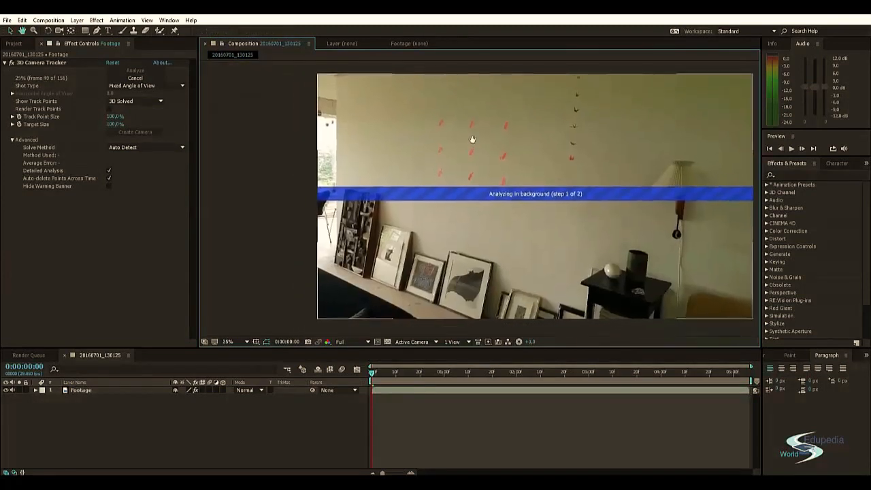
left_click_drag(472, 139, 451, 130)
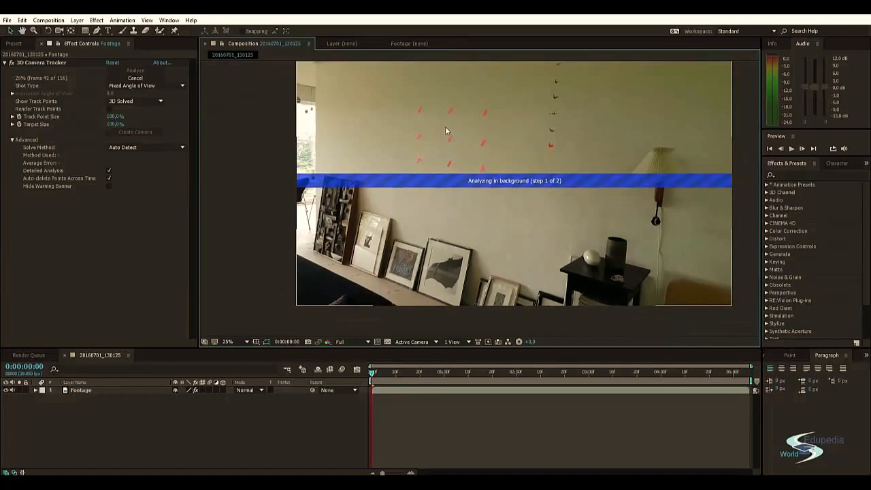
left_click_drag(438, 140, 412, 156)
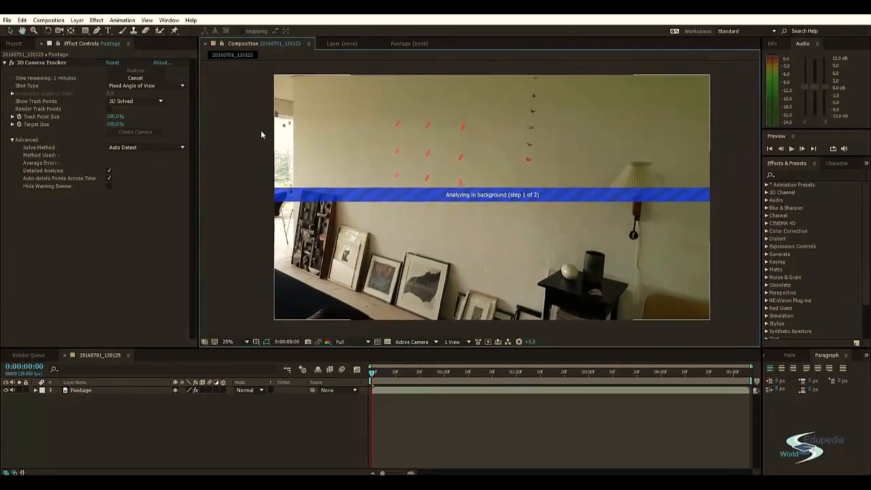
left_click(51, 62)
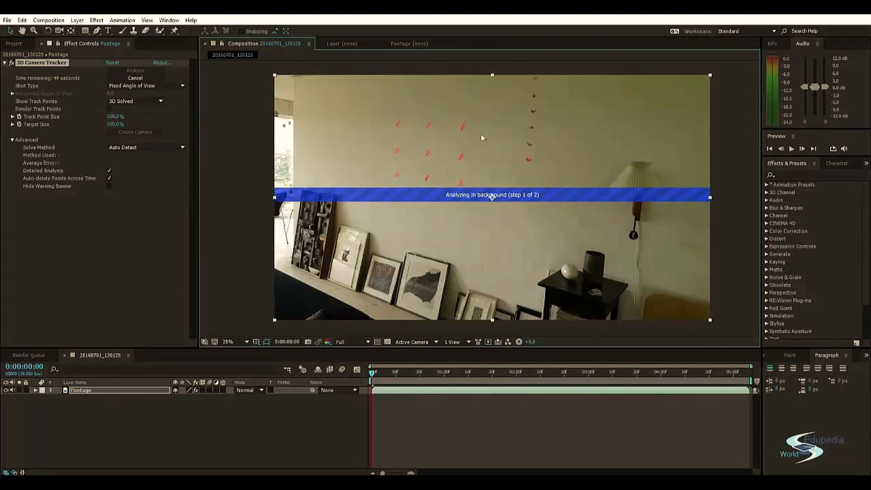
- Switch to the File Explorer window showing the 2016-07 folder
key("alt+Tab")
key("alt+Tab")
key("alt+Tab")
key("alt+Tab")
key("alt+Tab")
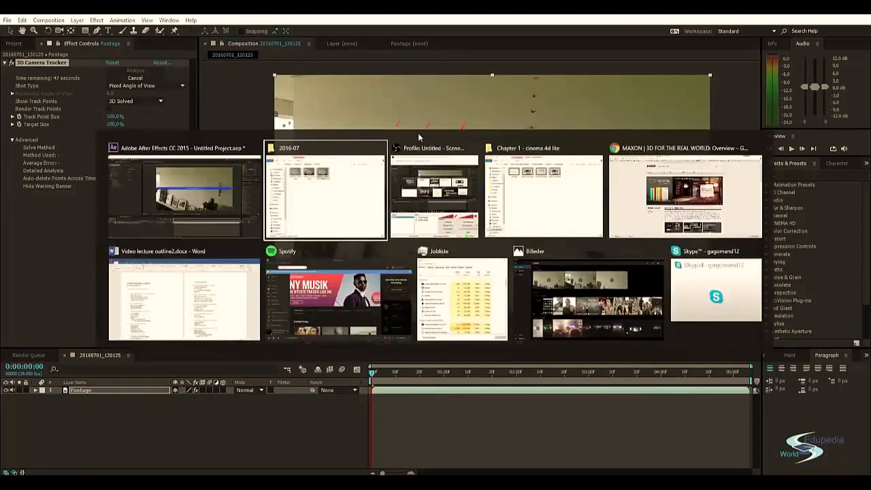
key("alt+Tab")
key("alt+Tab")
key("alt+shift+Tab")
key("alt+shift+Tab")
key("alt+shift+Tab")
key("alt+shift+Tab")
key("alt+shift+Tab")
key("alt+shift+Tab")
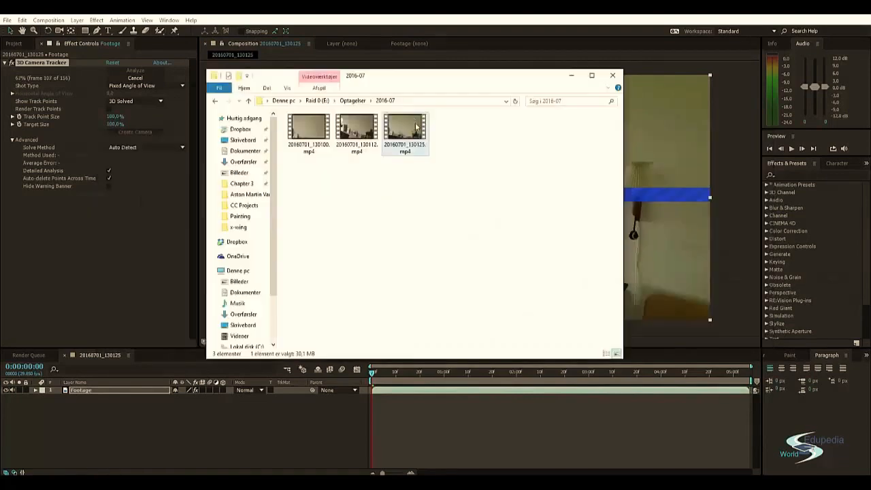
- Browse drive D: to the folder Video > Textures > Interoir Design > Painting
scroll(242, 326, "down", 1)
left_click(247, 342)
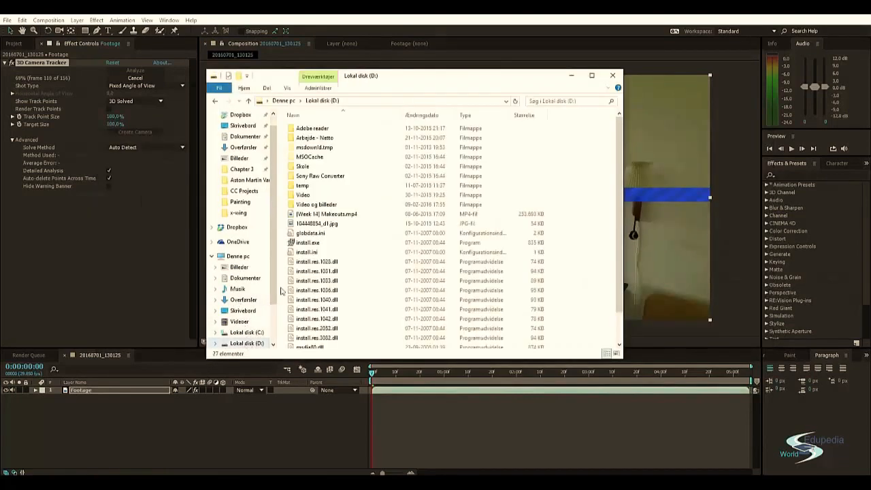
double_click(322, 197)
scroll(328, 250, "down", 3)
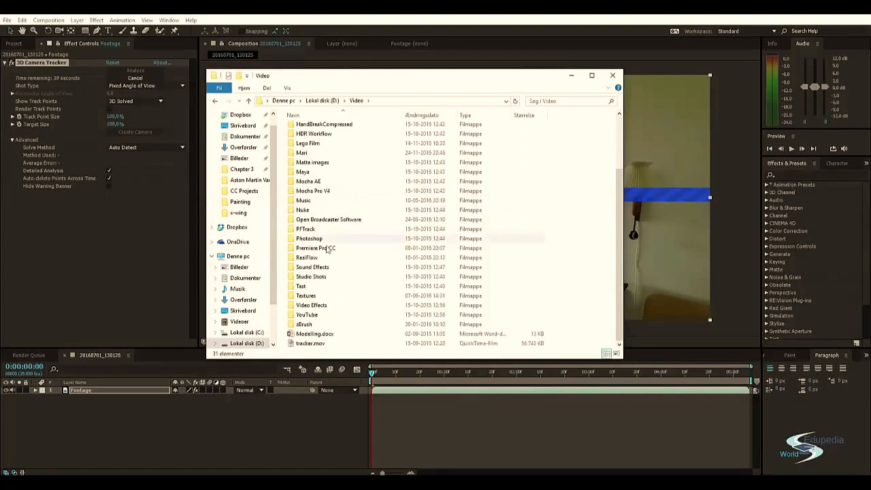
double_click(306, 296)
double_click(478, 201)
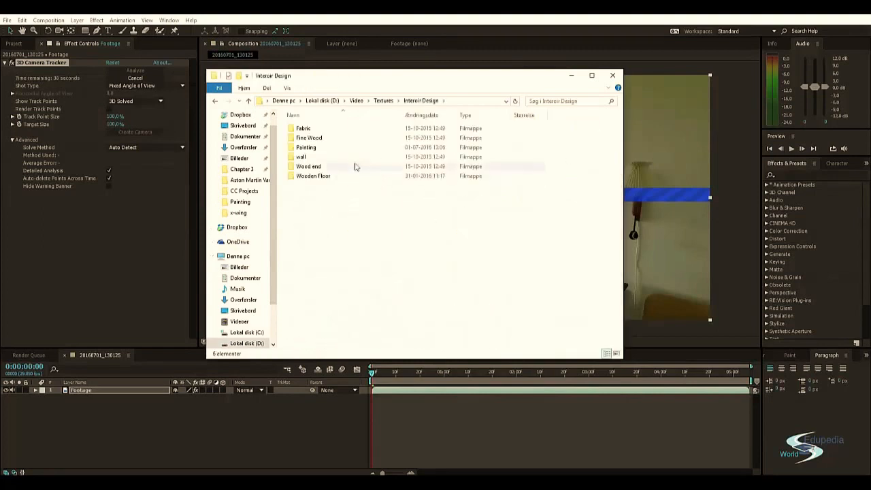
double_click(330, 147)
- View 301776-painting.jpg full screen and compare it with the other paintings in the folder
double_click(305, 132)
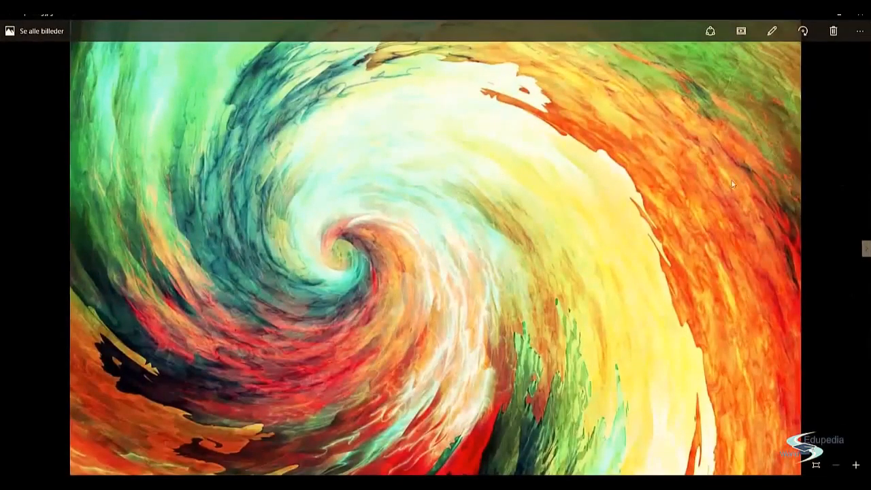
key("Right")
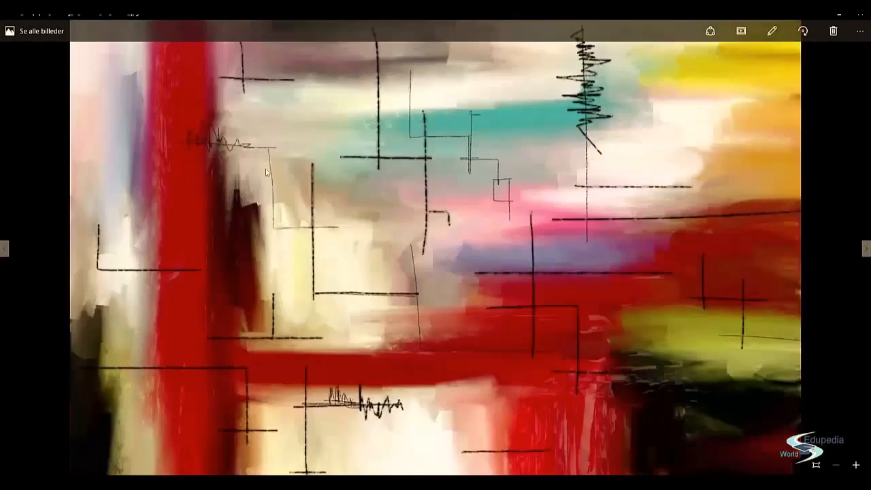
key("Right")
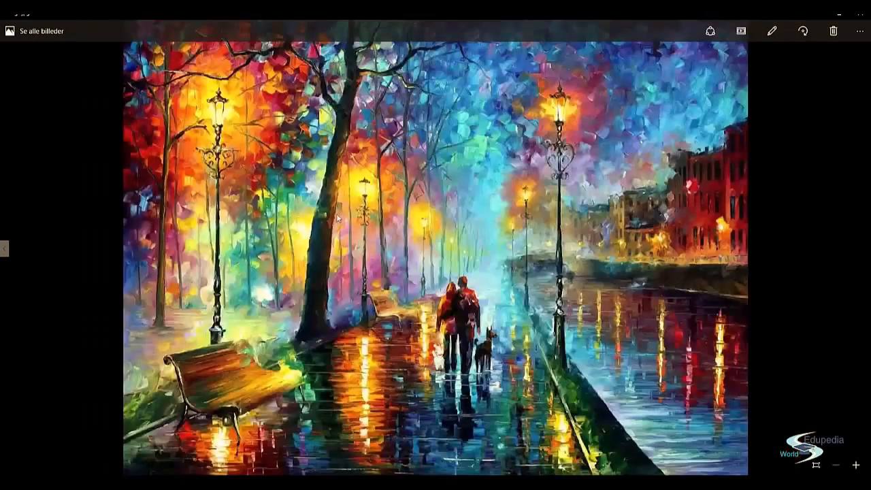
key("Left")
key("Left")
key("Right")
key("Right")
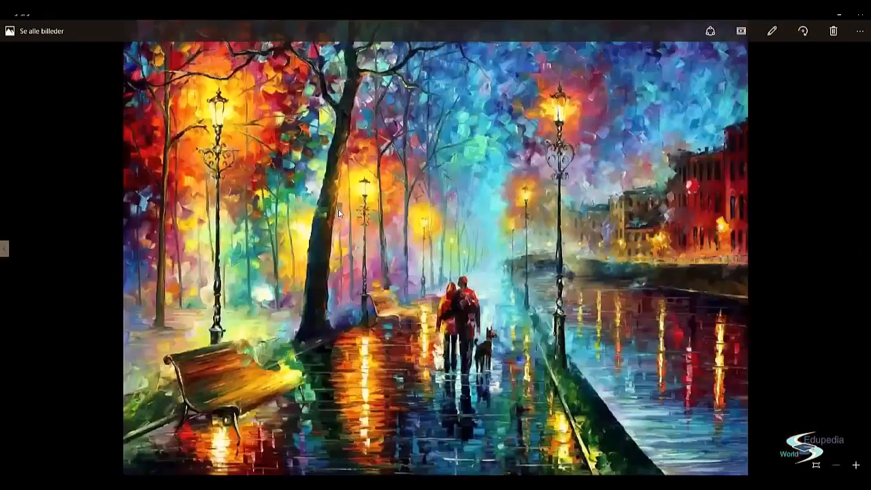
key("Left")
key("Left")
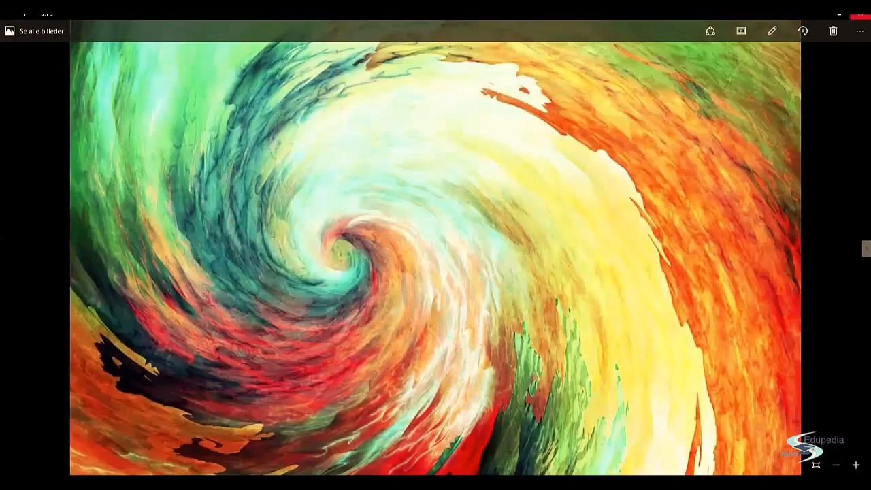
- Close the image viewer and minimise the Painting folder window to return to After Effects
left_click(858, 16)
left_click(480, 176)
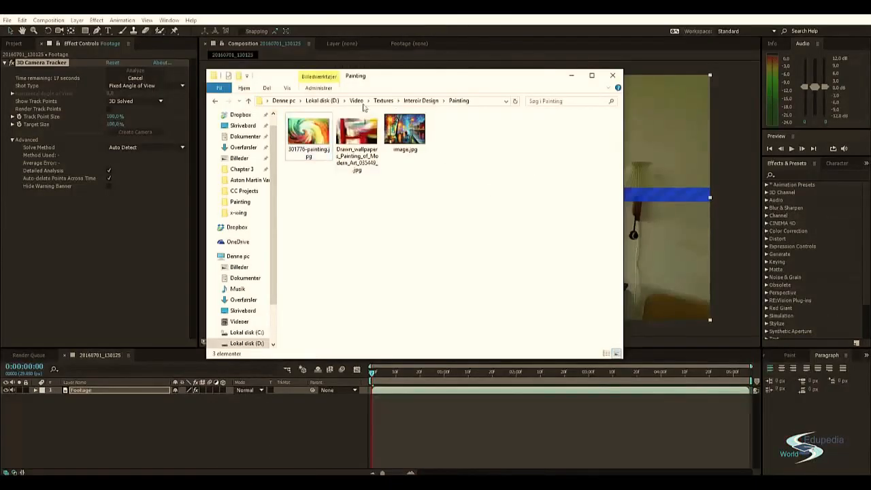
left_click(572, 77)
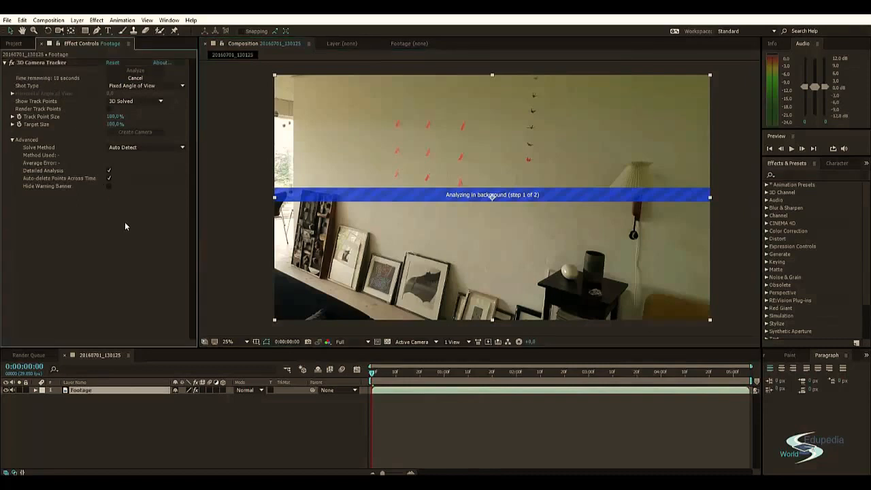
- Create a solid and camera from the 3D Camera Tracker points on the tall framed artwork beside the window
left_click(47, 63)
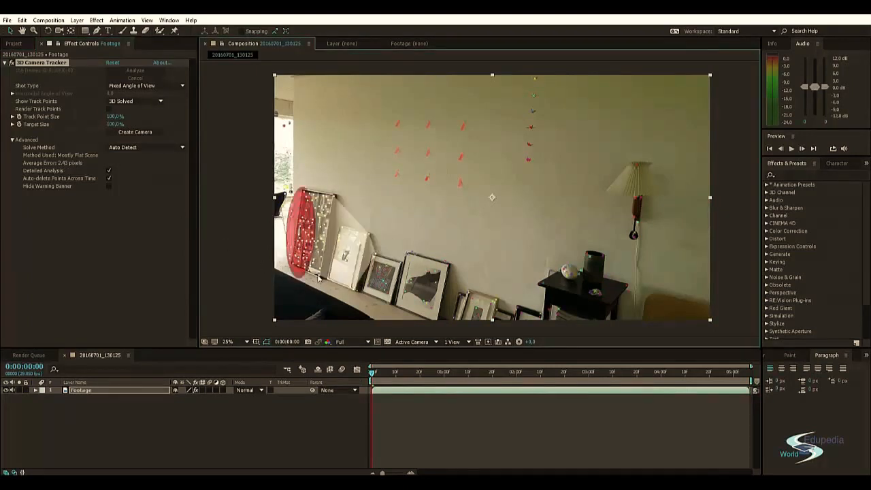
right_click(310, 231)
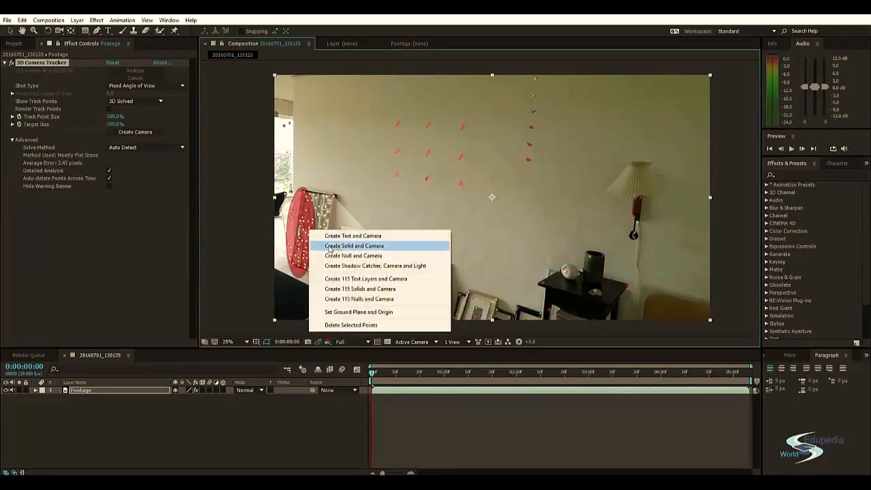
left_click(352, 246)
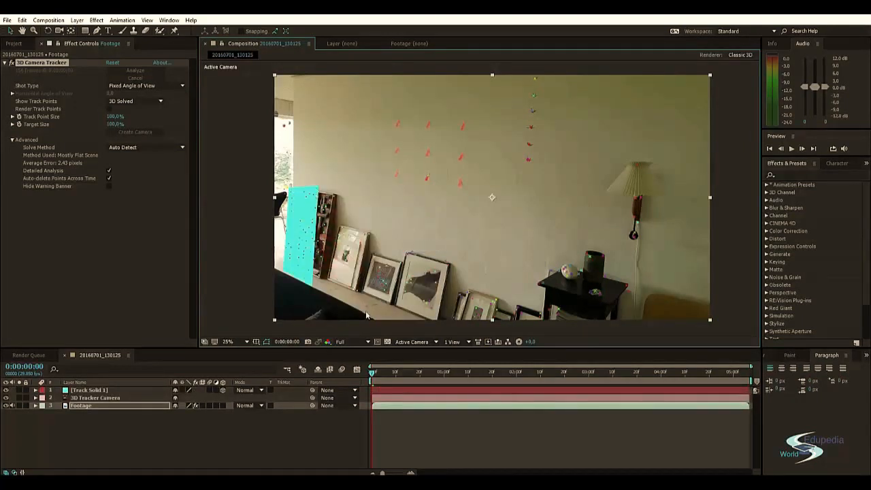
- Lower the opacity of the Track Solid 1 layer to about 51%
left_click(93, 390)
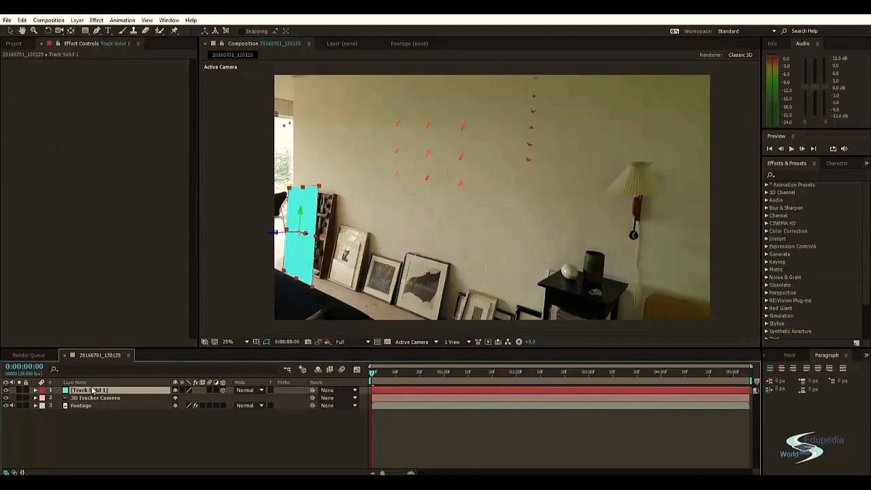
key("t")
left_click_drag(178, 397, 156, 399)
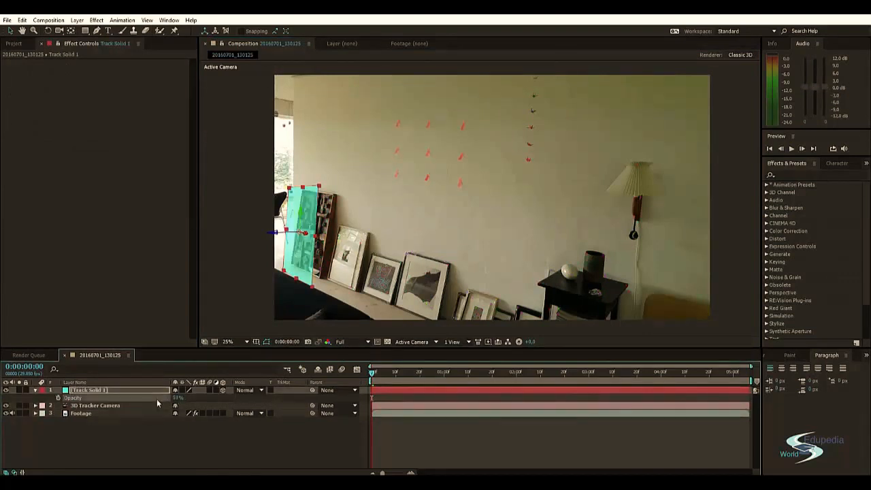
- Set the preview resolution to Quarter and scrub the footage to check how Track Solid 1 follows the room
left_click(210, 466)
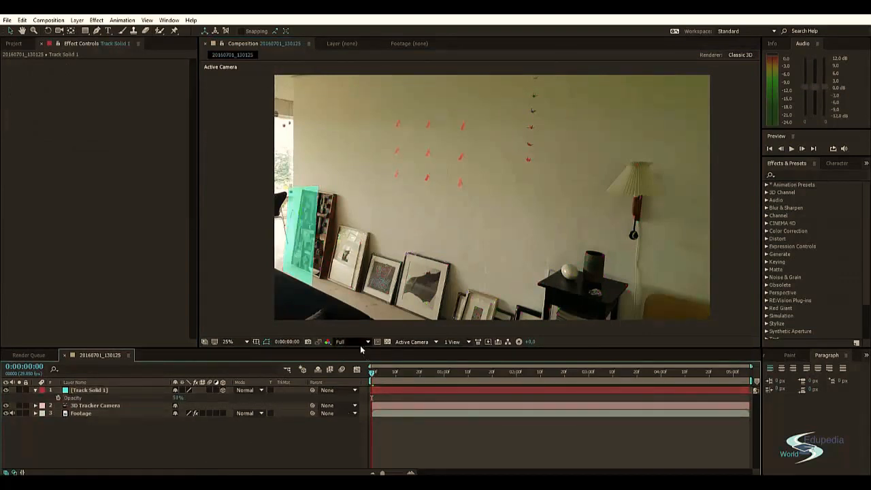
left_click(359, 345)
left_click(354, 397)
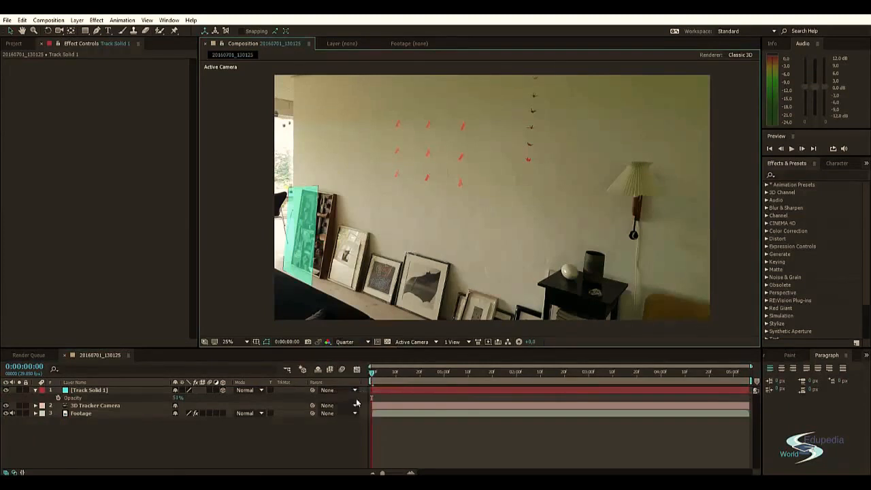
left_click_drag(372, 372, 637, 367)
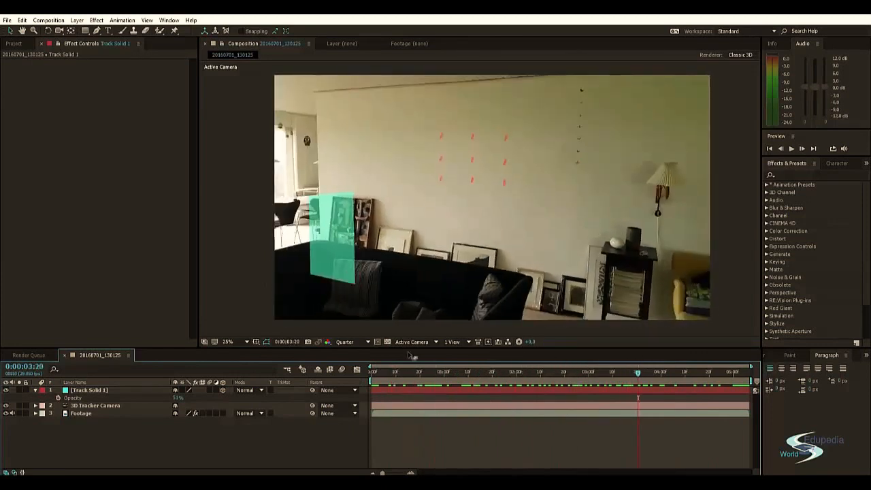
- Activate the Footage layer's 3D Camera Tracker and select the track points lying flat on the black side table's top at 0:00:01:27
left_click(86, 405)
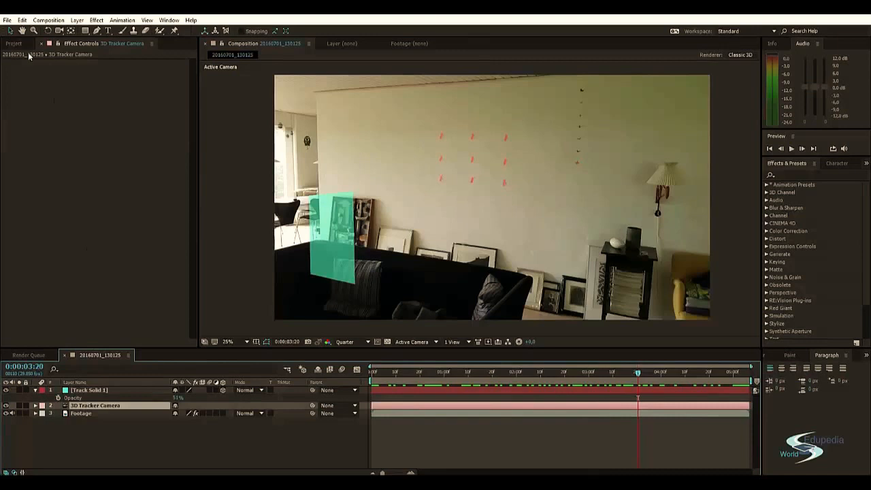
left_click(90, 390)
left_click(88, 412)
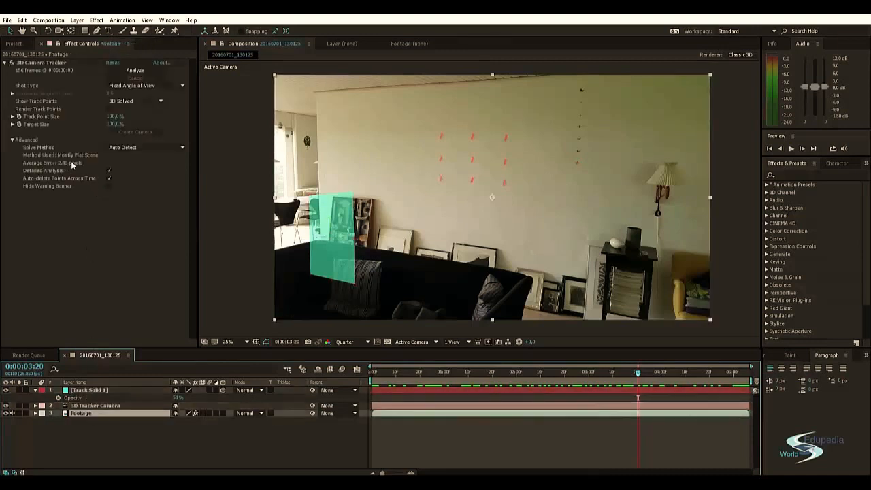
left_click_drag(639, 378, 511, 368)
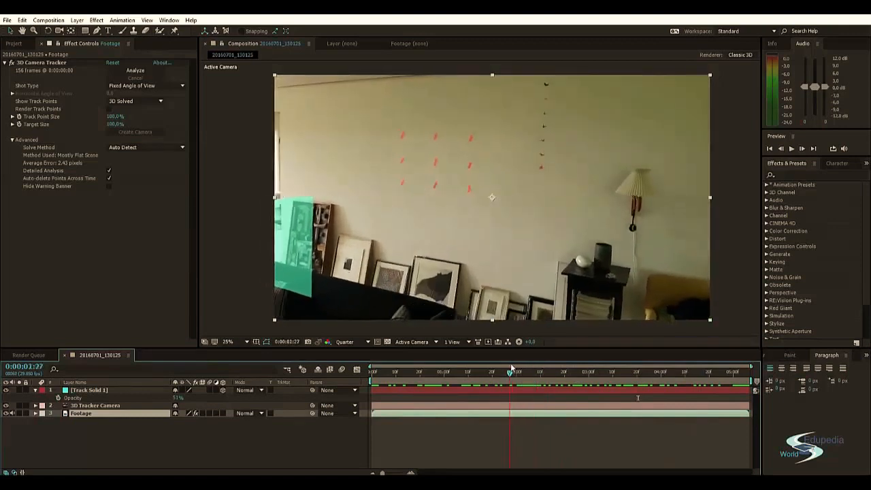
left_click(47, 64)
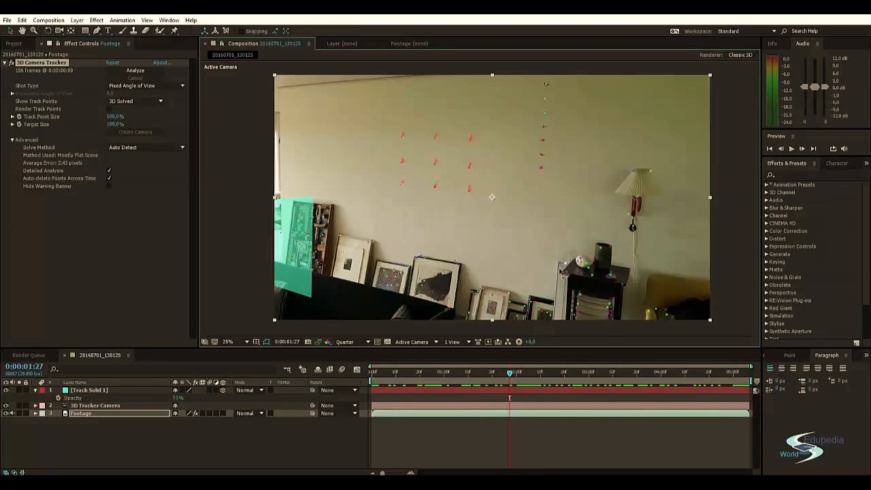
mouse_move(559, 270)
left_mouse_down()
mouse_move(577, 284)
mouse_move(629, 292)
left_mouse_up()
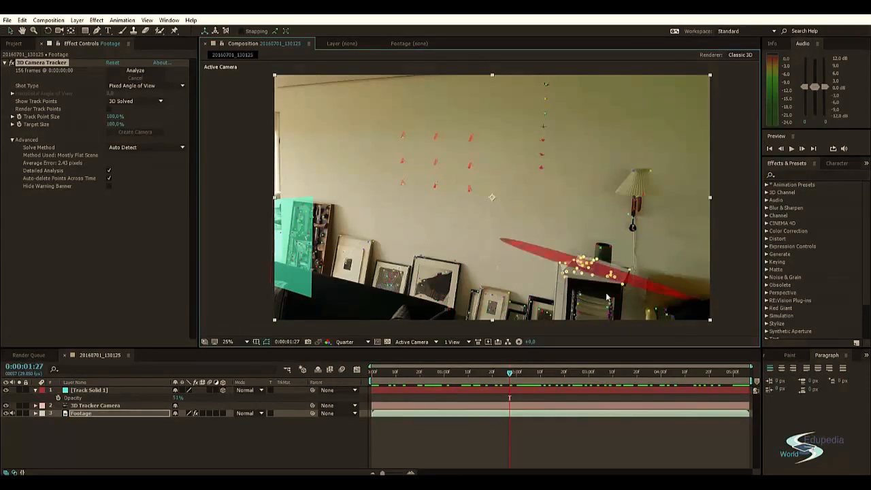
key("Delete")
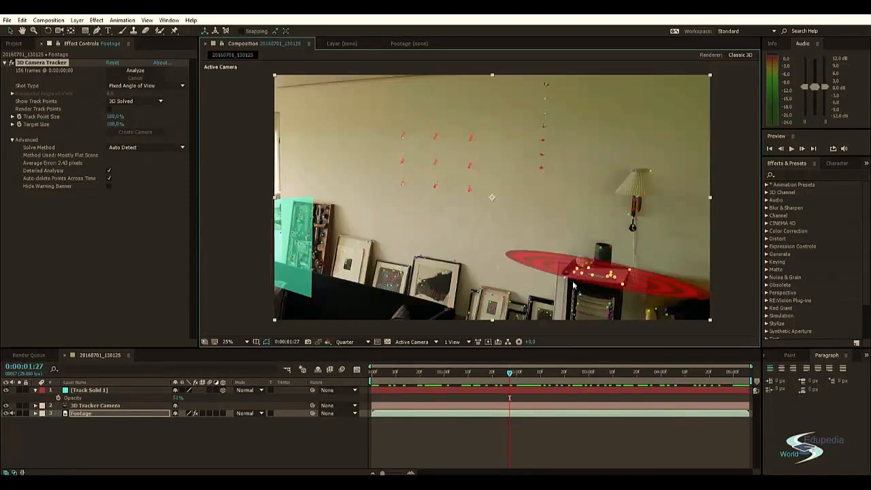
mouse_move(554, 293)
left_mouse_down()
mouse_move(548, 270)
mouse_move(552, 275)
left_mouse_up()
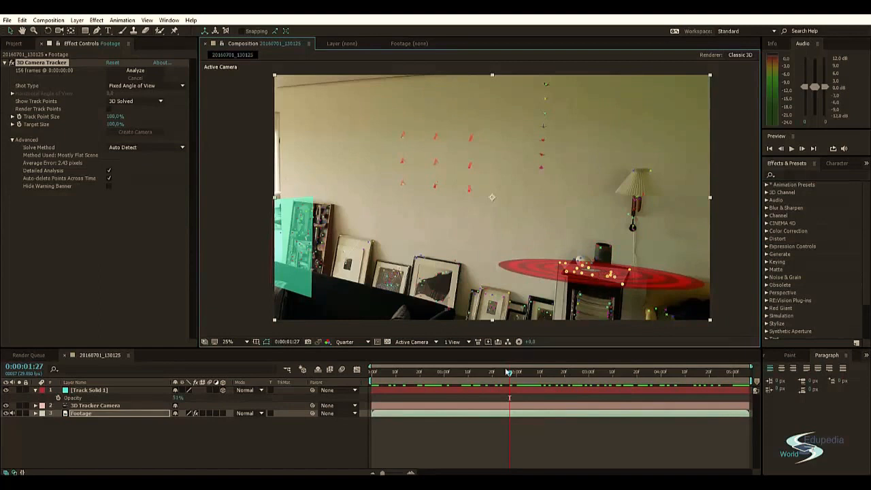
- Set the ground plane and origin from the side table's top points at 0:00:03:13, then clear the point selection
left_click_drag(508, 371, 620, 371)
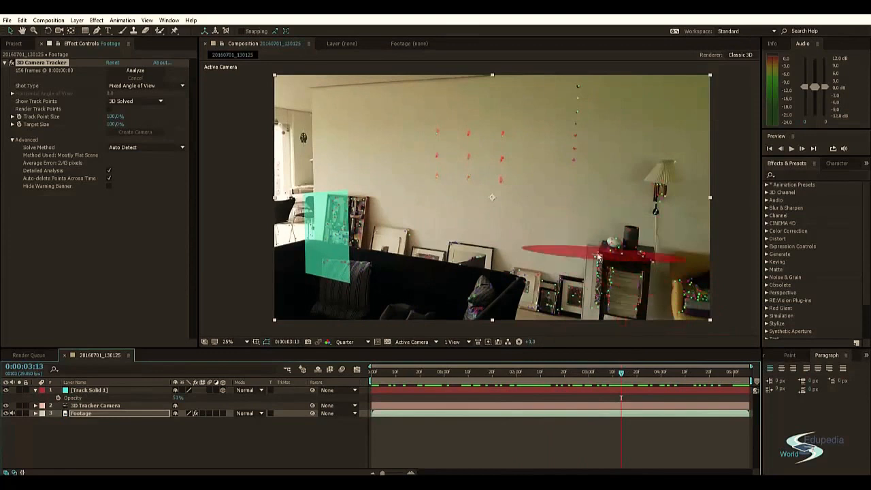
right_click(624, 250)
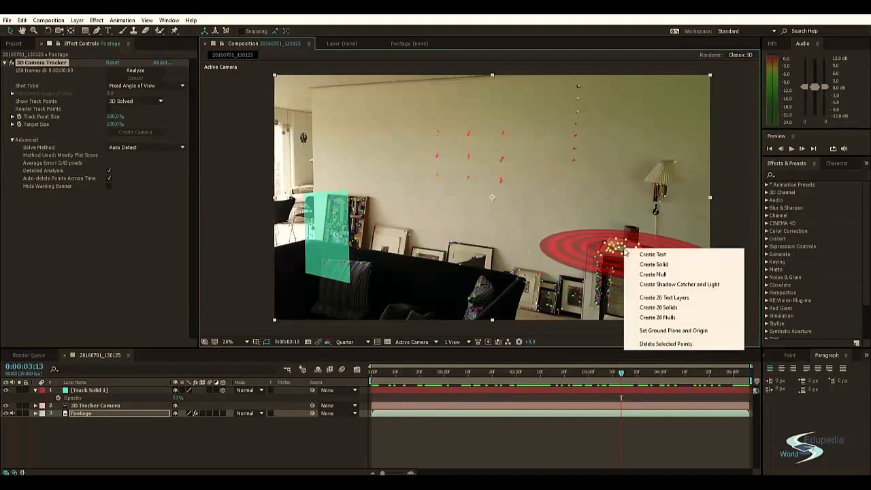
left_click(674, 331)
left_click(482, 258)
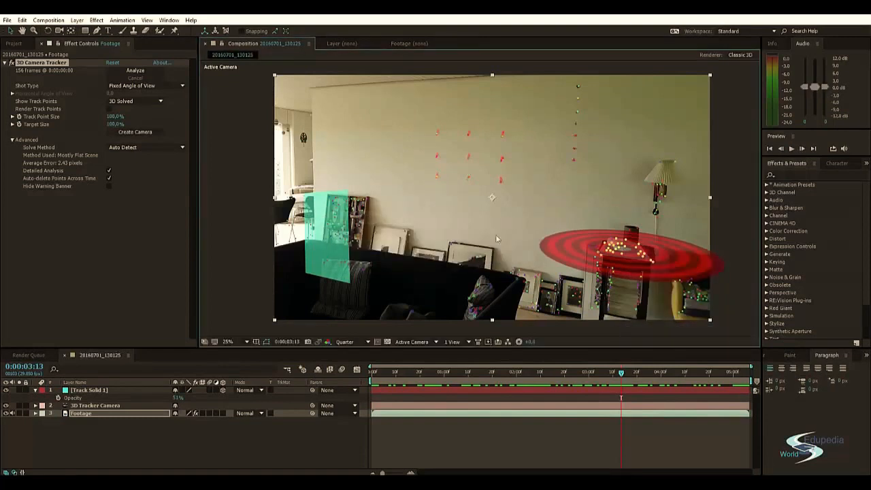
left_click(532, 200)
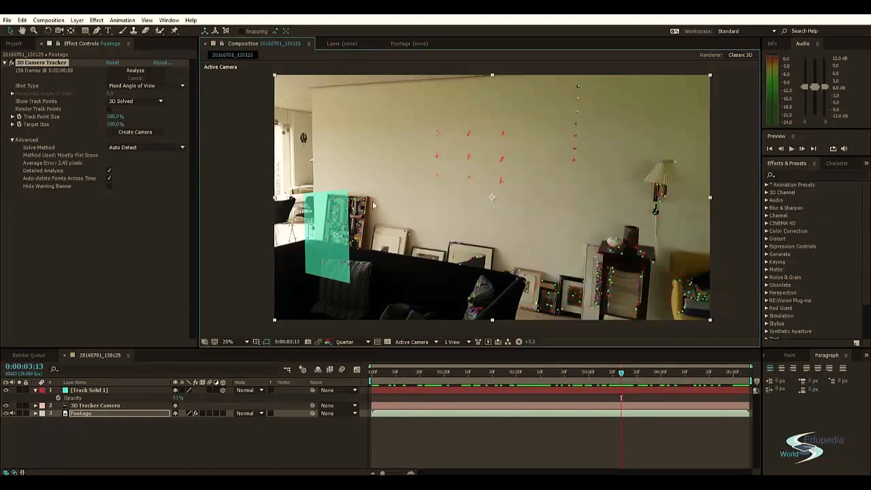
- Scrub and play the footage between start and end to check that the track points and the solid stay locked
left_click_drag(623, 375, 736, 365)
key("space")
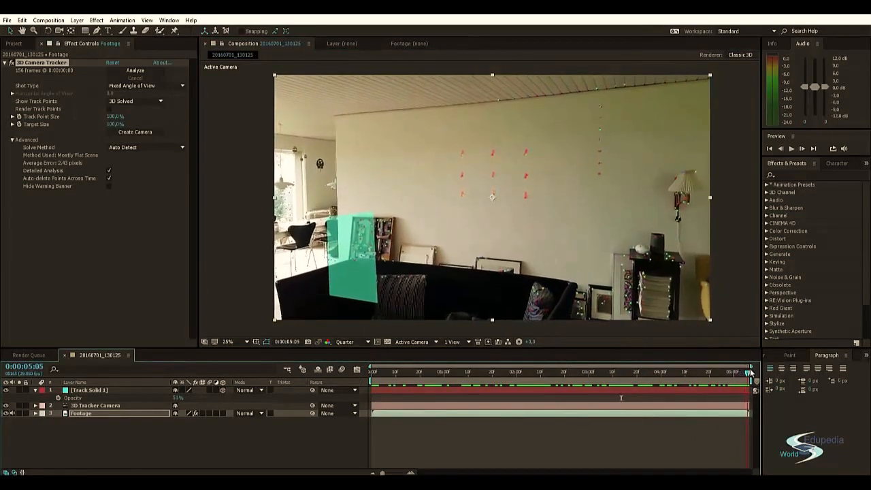
left_click(474, 370)
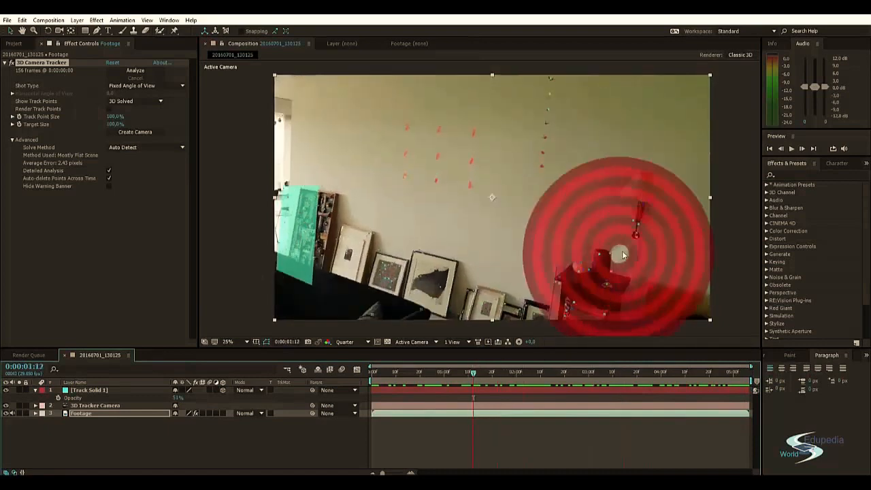
key("space")
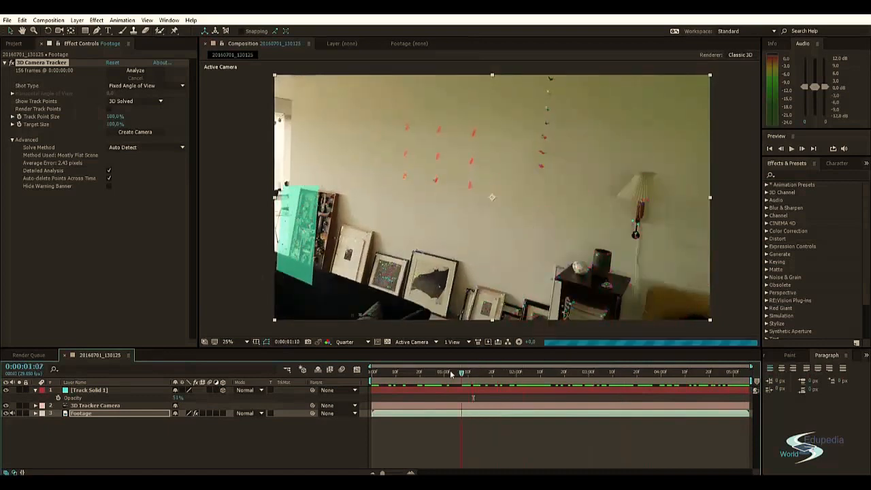
- Enlarge Track Solid 1 and move it onto the wall over the grid of red marks at 0:00:02:28
left_click_drag(392, 371, 583, 370)
left_click(81, 390)
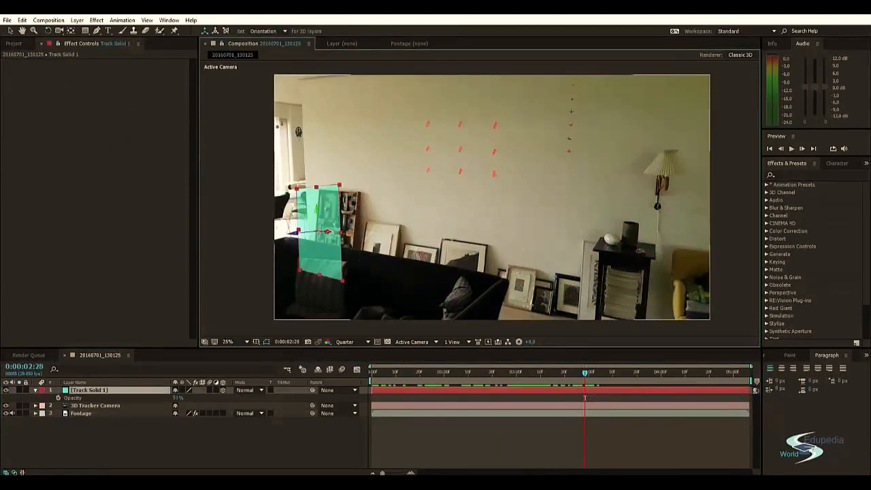
key("v")
left_click_drag(329, 233, 458, 201)
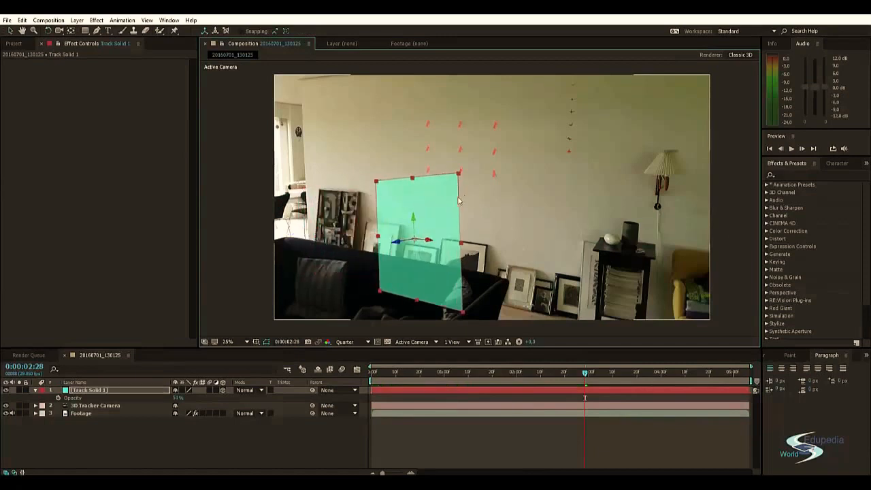
left_click_drag(415, 222, 504, 163)
- Rotate Track Solid 1 to match the wall's perspective and shift it upward over the red marks
key("w")
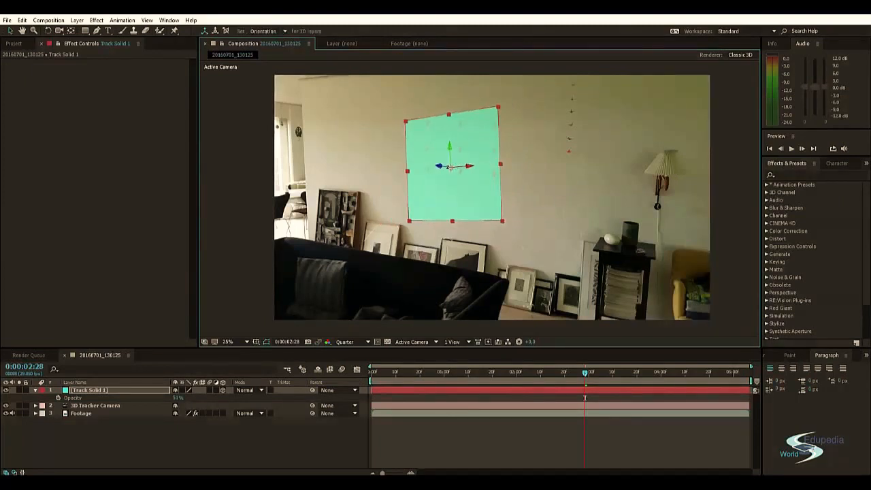
mouse_move(439, 166)
left_mouse_down()
mouse_move(445, 163)
mouse_move(423, 183)
mouse_move(439, 167)
left_mouse_up()
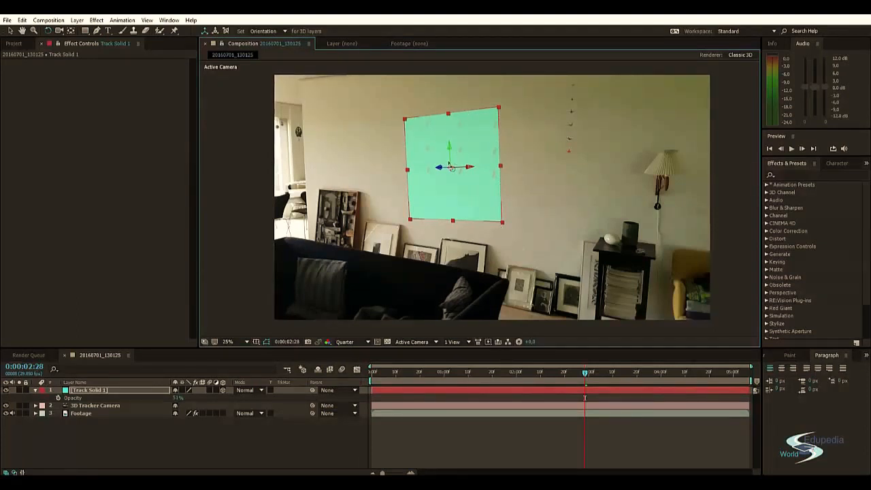
key("v")
left_click_drag(450, 148, 496, 145)
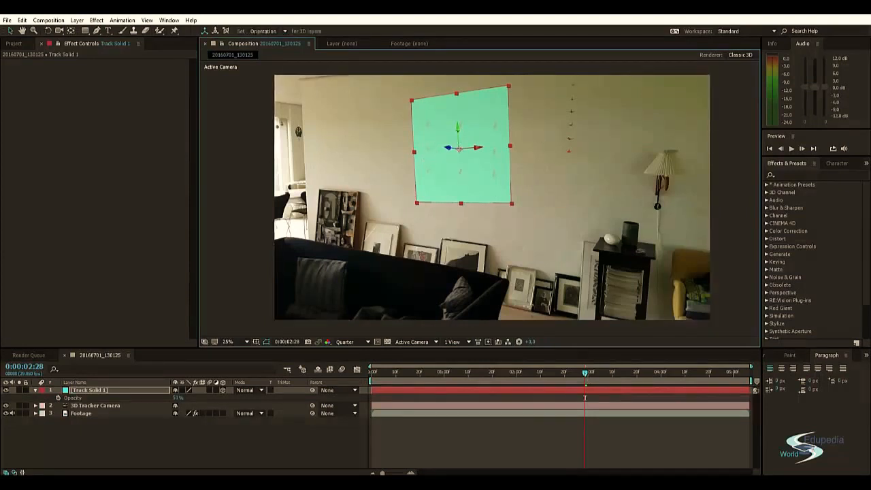
mouse_move(457, 129)
left_mouse_down()
mouse_move(476, 130)
mouse_move(464, 130)
left_mouse_up()
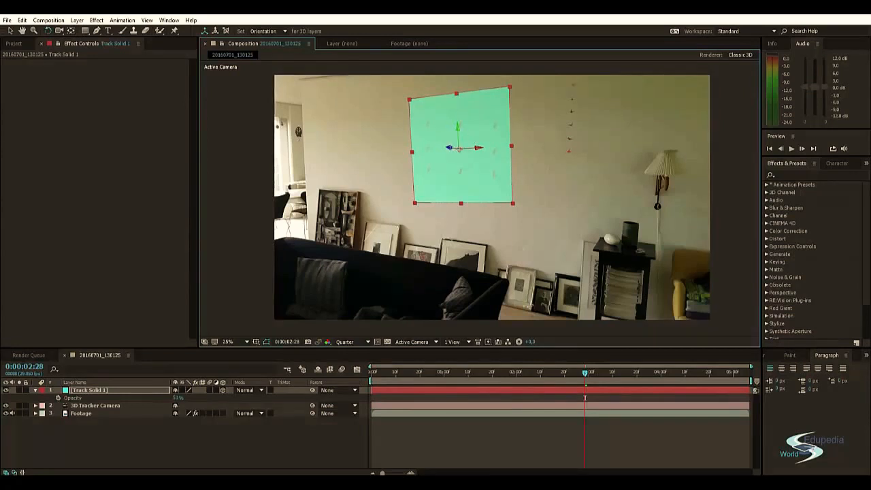
mouse_move(449, 148)
left_mouse_down()
mouse_move(464, 149)
mouse_move(449, 147)
left_mouse_up()
- Nudge Track Solid 1 to centre it over the wall marks at 0:00:05:05 and check its position at the first frame
left_click_drag(588, 376, 785, 374)
key("v")
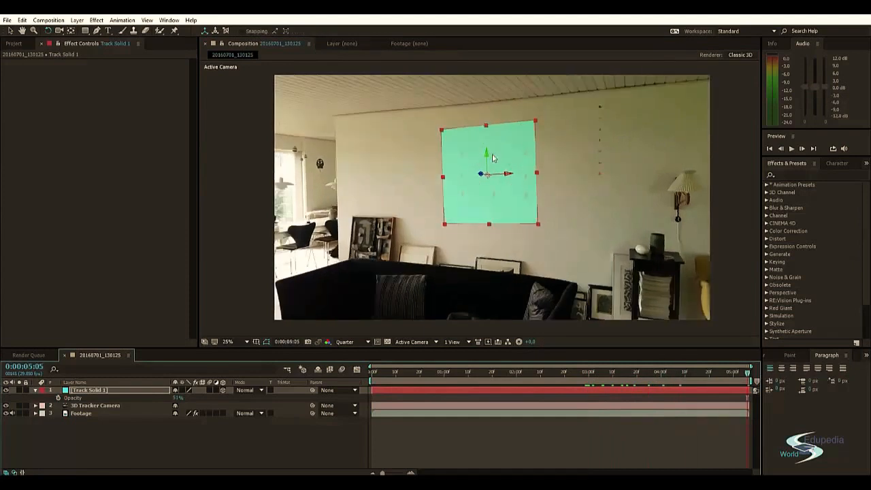
left_click_drag(486, 154, 525, 184)
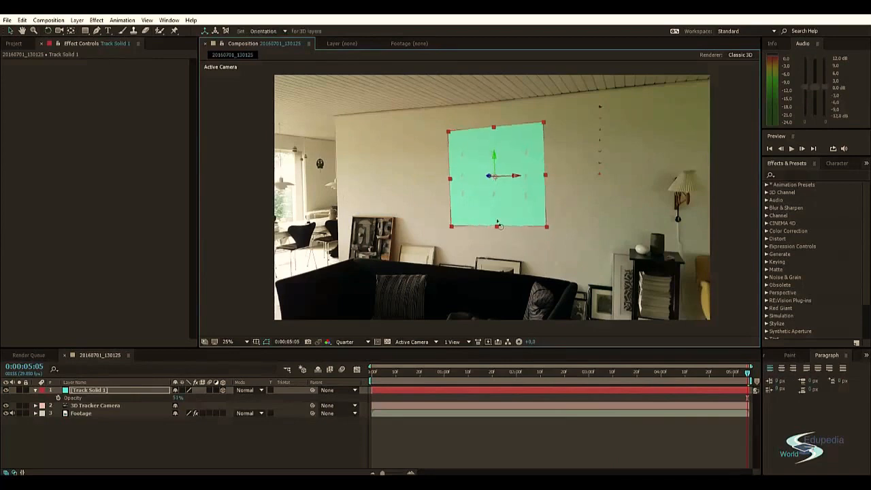
key("space")
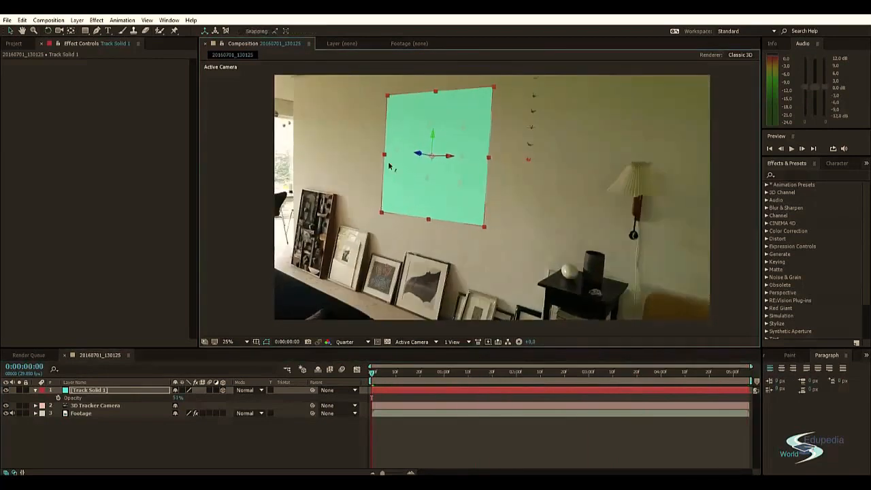
- Fine-tune Track Solid 1's orientation to 7.4°, 25.7°, 5.7° so it lies flat on the wall, checking it across the footage
mouse_move(392, 374)
left_mouse_down()
mouse_move(700, 372)
mouse_move(406, 373)
left_mouse_up()
key("w")
key("r")
left_click_drag(176, 398, 180, 395)
key("v")
left_click_drag(407, 372, 699, 372)
key("w")
left_click_drag(638, 373, 727, 372)
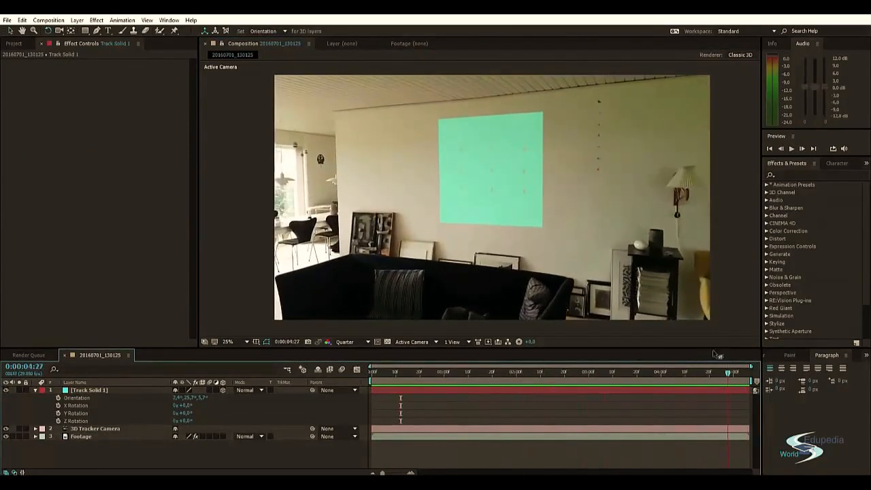
left_click(35, 390)
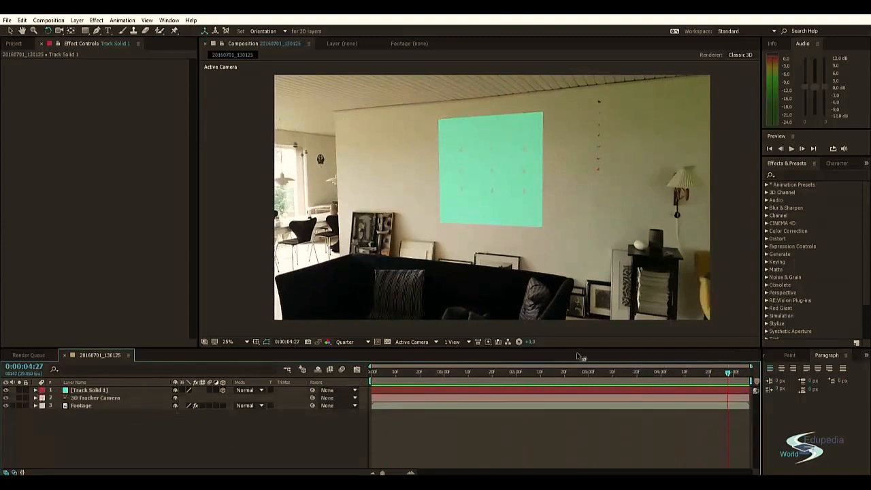
left_click_drag(494, 374, 552, 373)
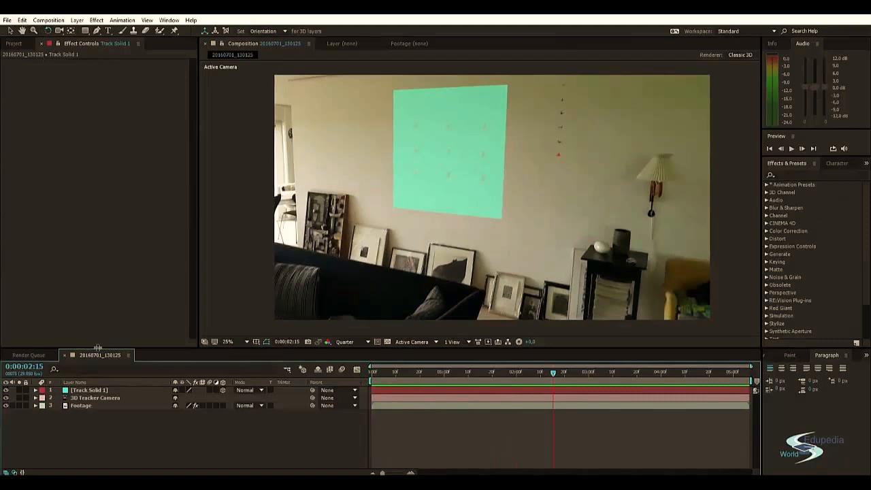
- Export the composition with the MAXON CINEMA 4D Exporter to the CC Projects folder as "painting on wall tutorials"
left_click(7, 21)
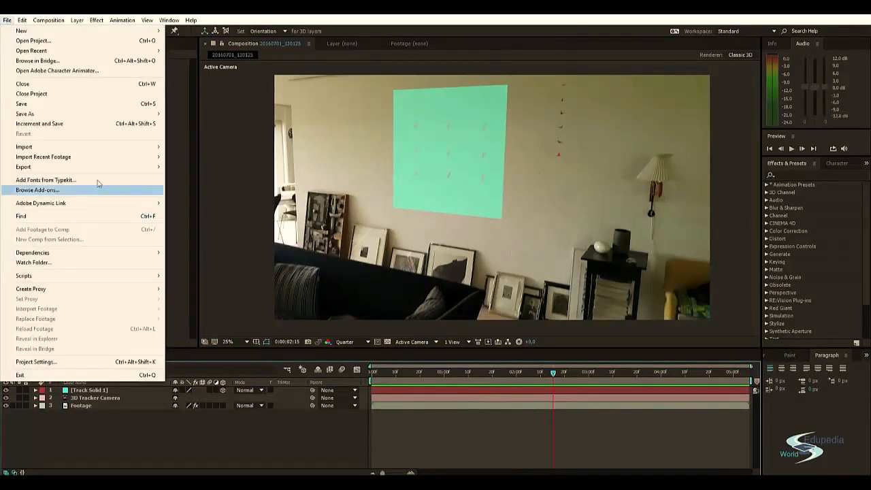
mouse_move(114, 168)
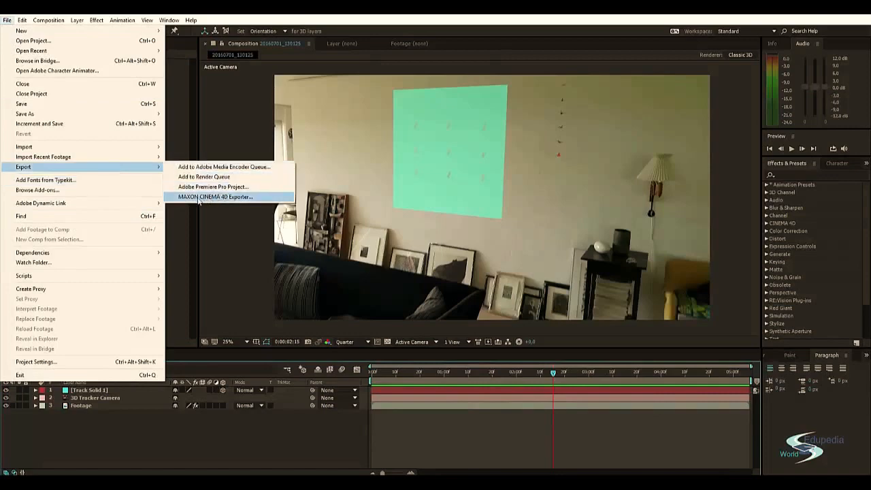
left_click(215, 197)
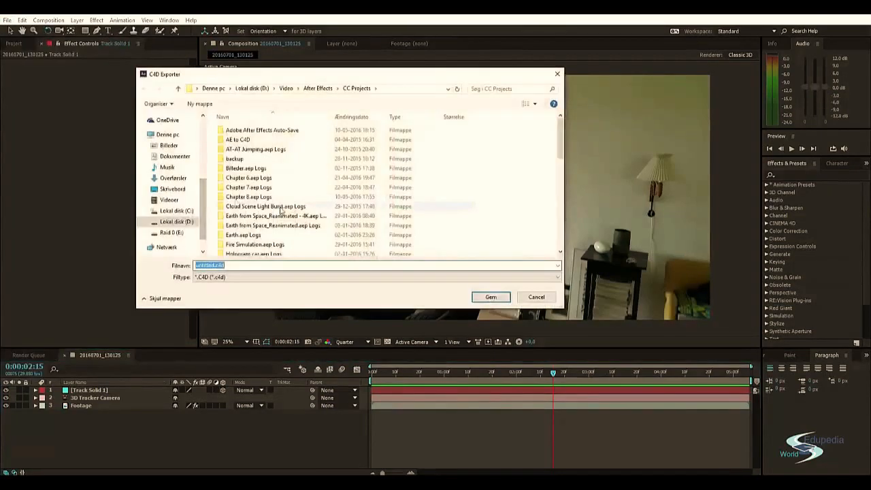
scroll(280, 211, "down", 6)
type("pai")
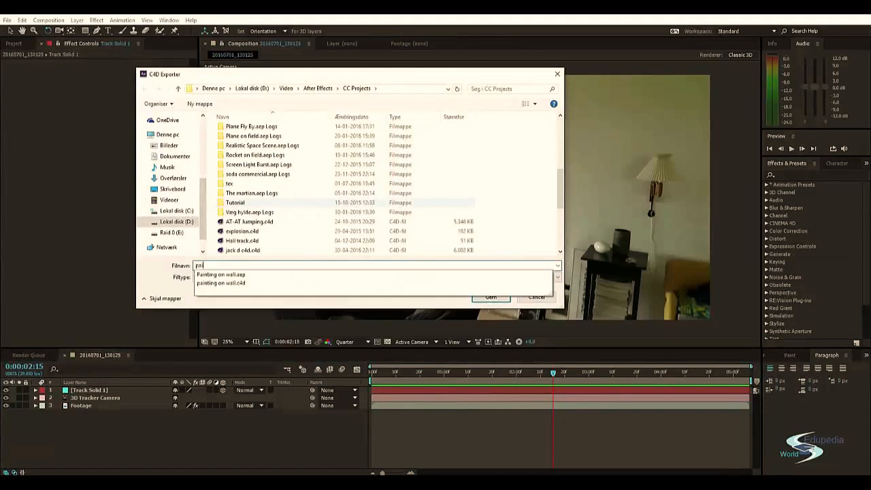
type("ntung")
key("BackSpace")
type("ing on wall tutorials")
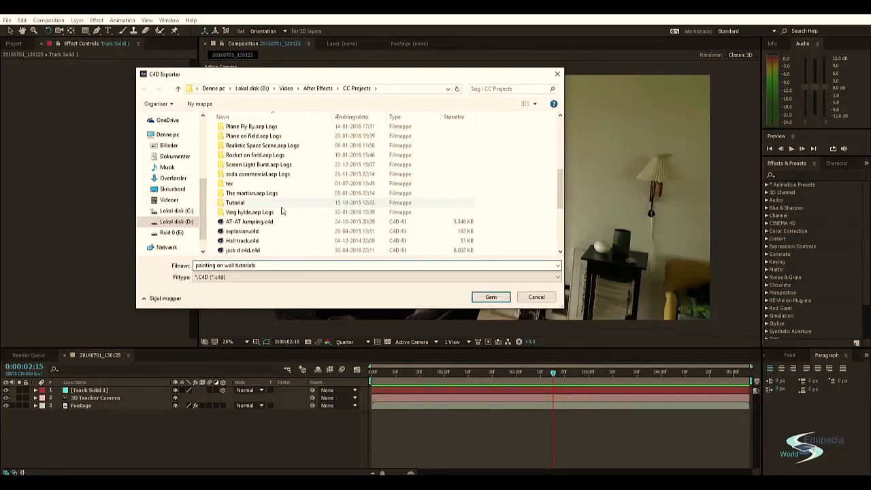
key("Return")
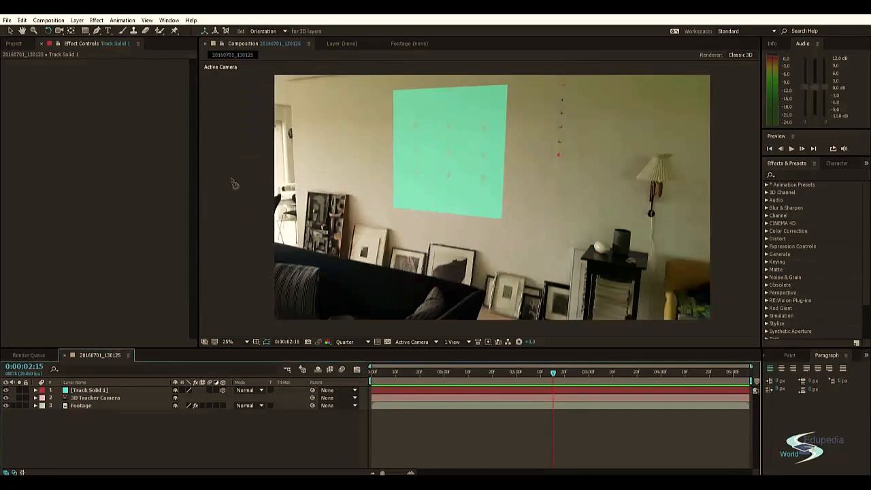
- Browse in the file manager to the CC Projects folder under Video > After Effects on drive D:
key("super+e")
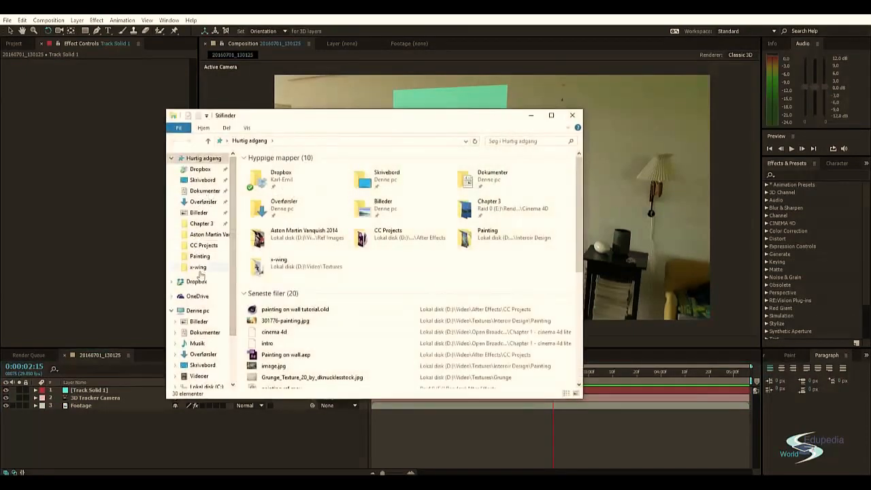
scroll(197, 299, "down", 2)
left_click(206, 361)
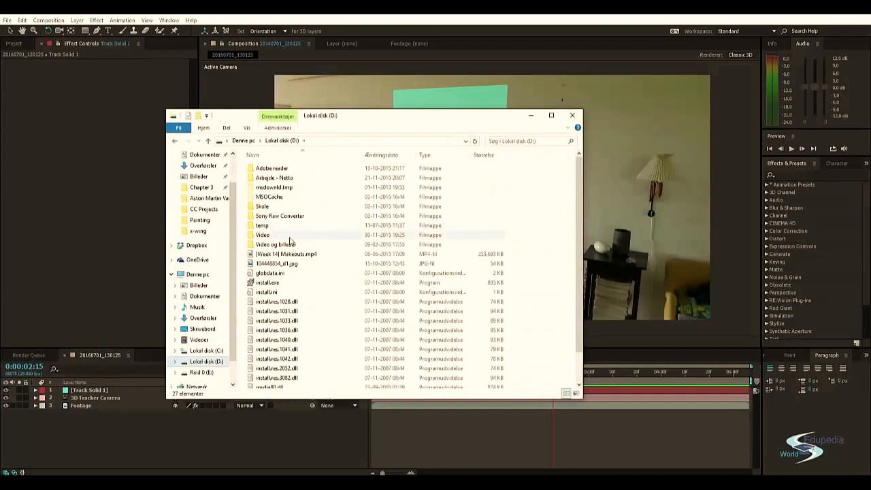
double_click(289, 236)
double_click(294, 180)
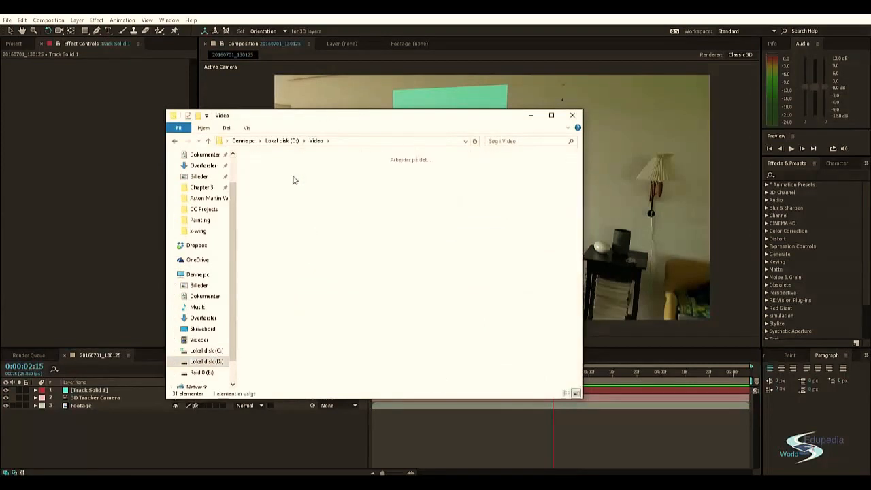
double_click(293, 178)
double_click(291, 178)
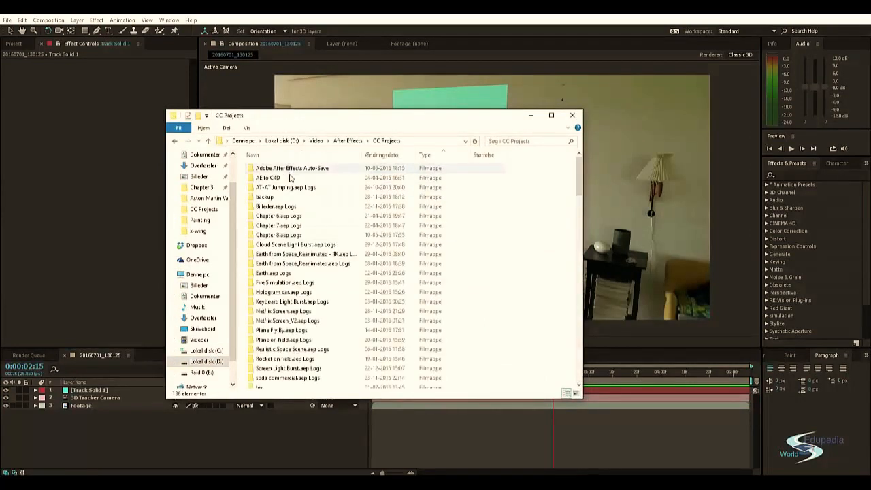
- Find and select the exported file "painting on wall tutorial.c4d" in the CC Projects folder
left_click(284, 235)
type("planet")
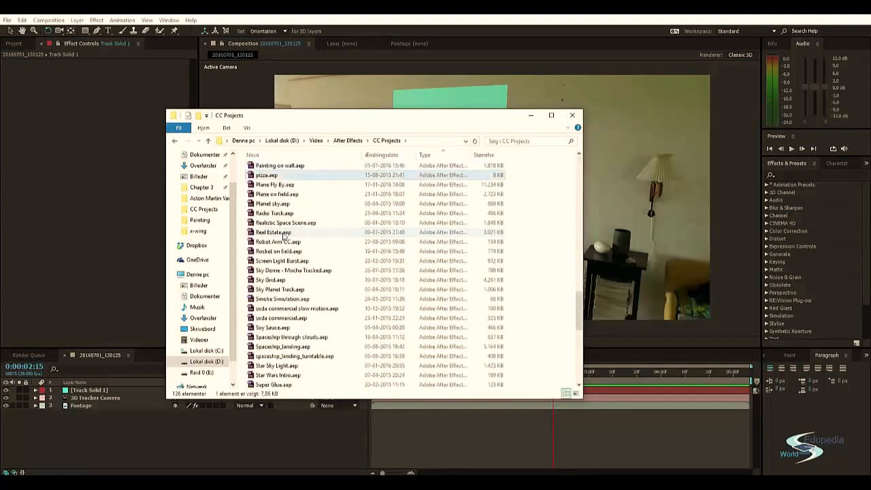
type("plane")
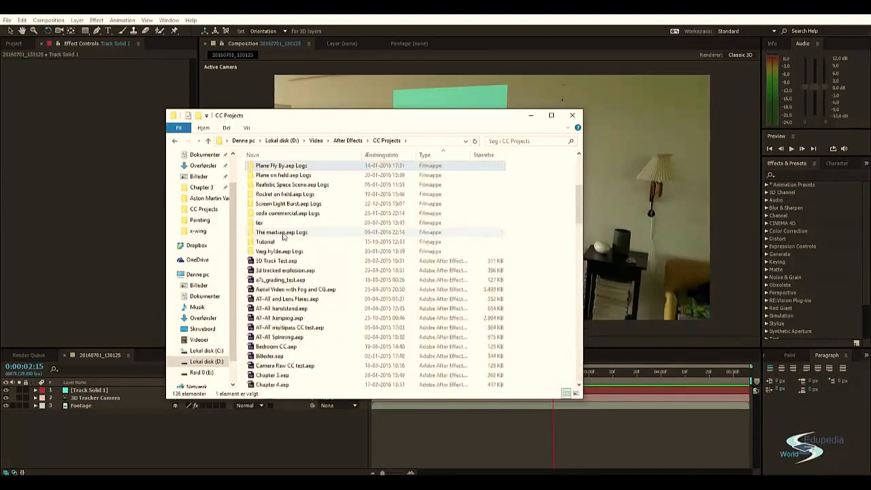
scroll(348, 274, "down", 15)
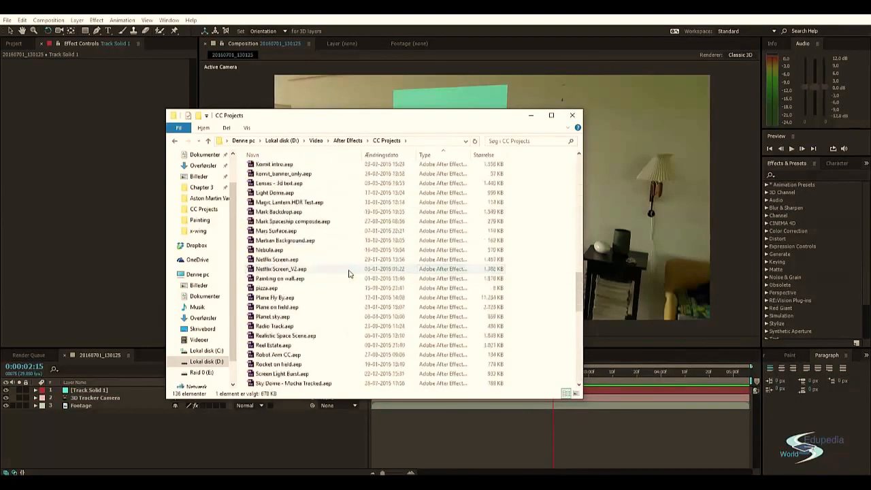
scroll(346, 272, "down", 12)
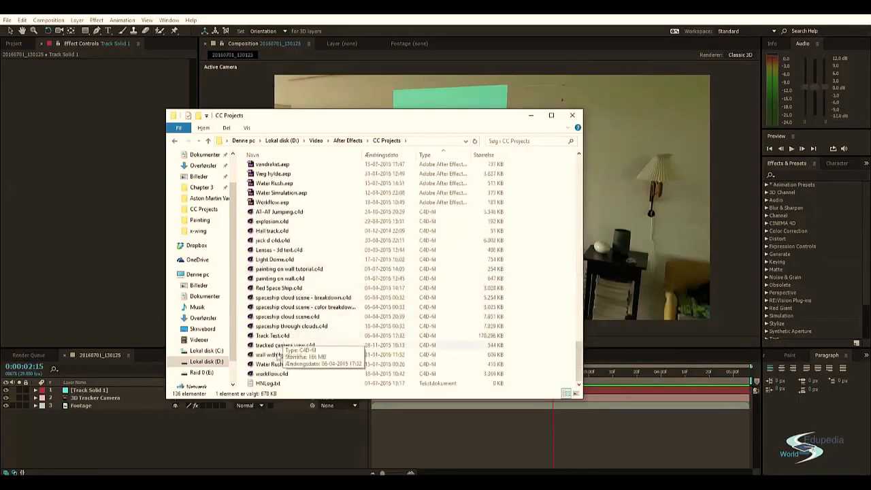
left_click(277, 363)
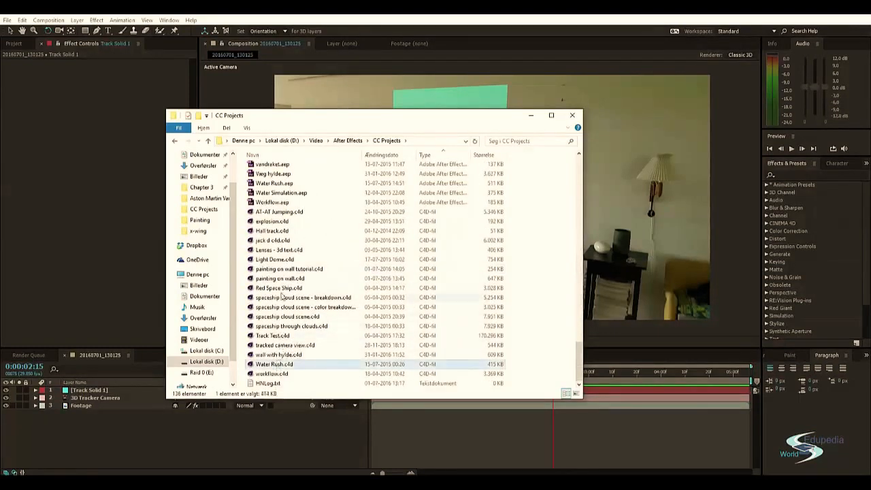
left_click(272, 374)
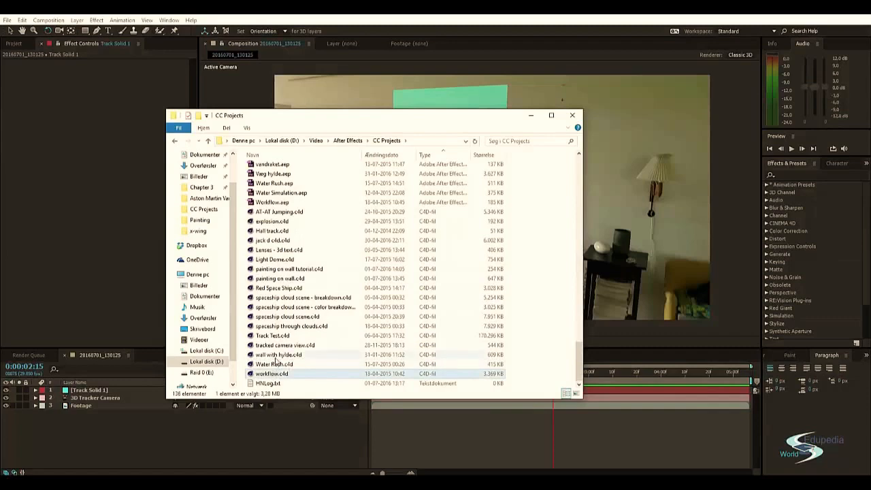
left_click(282, 278)
left_click(288, 270)
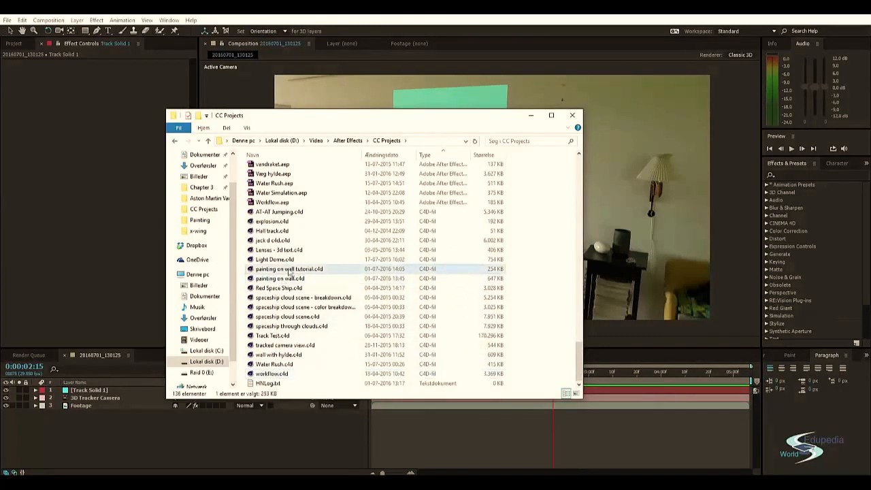
- Import "painting on wall tutorial.c4d" from the folder into the After Effects project
left_click(19, 45)
key("alt+Tab")
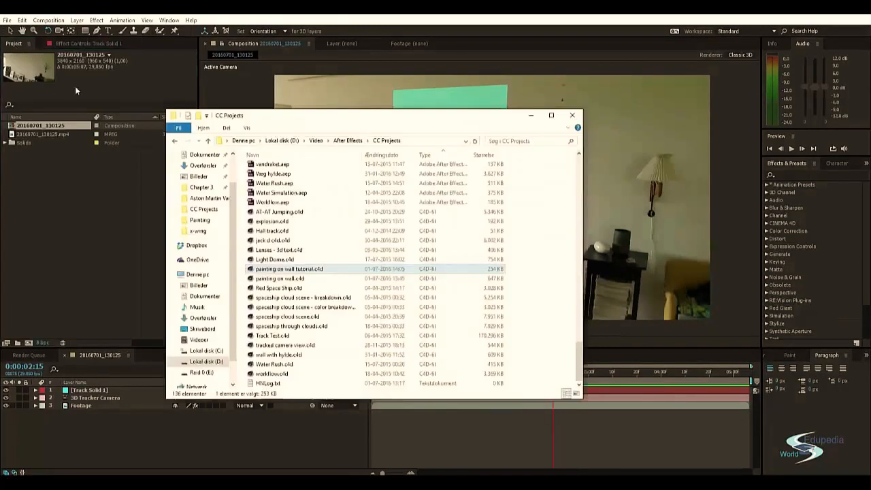
mouse_move(280, 269)
left_mouse_down()
mouse_move(119, 204)
mouse_move(94, 245)
left_mouse_up()
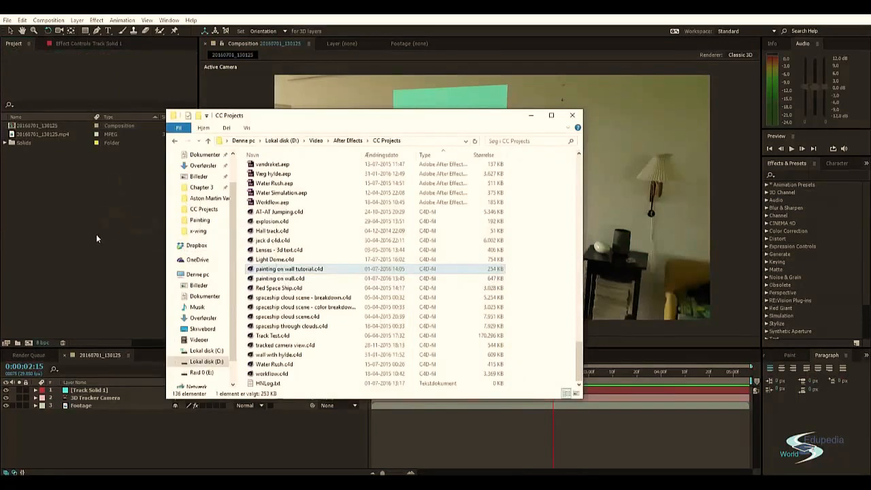
left_click(95, 227)
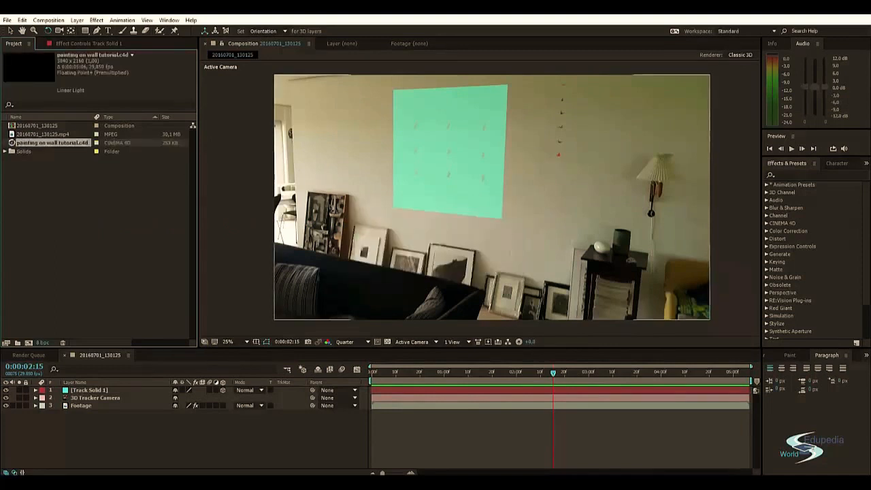
- Open the imported "painting on wall tutorial.c4d" for editing in Cinema 4D using Edit Original
left_click(57, 142)
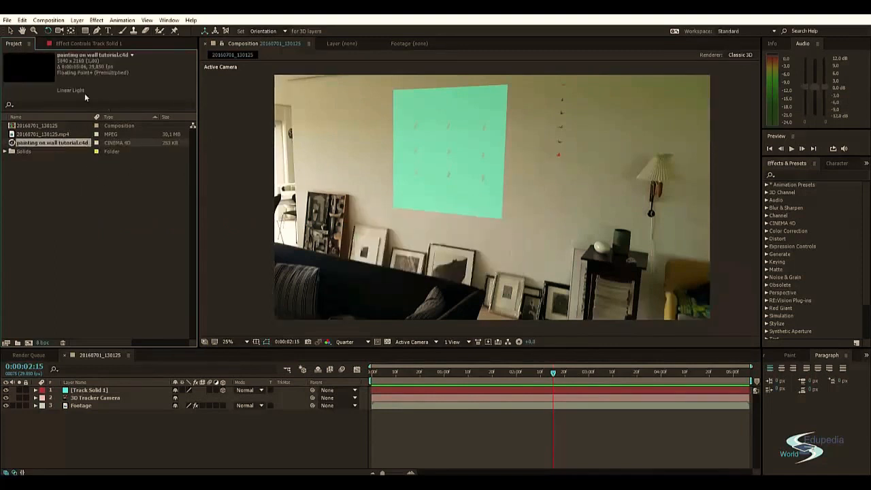
left_click(135, 185)
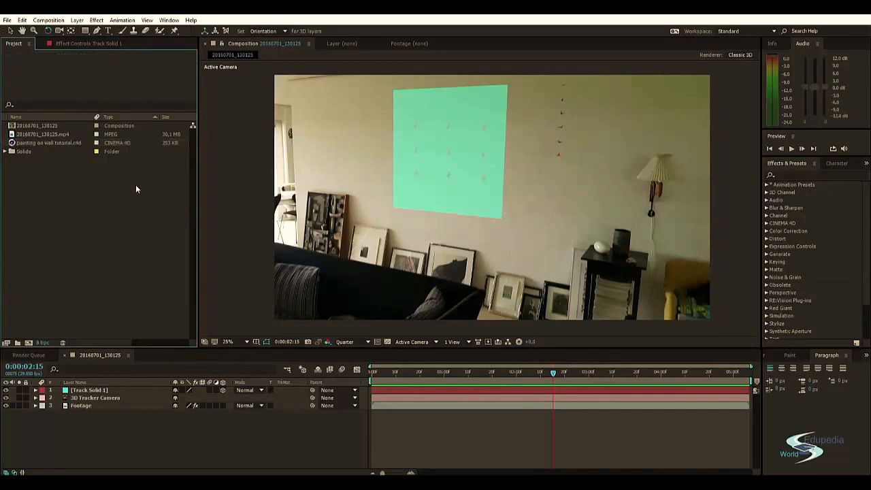
left_click_drag(197, 157, 191, 150)
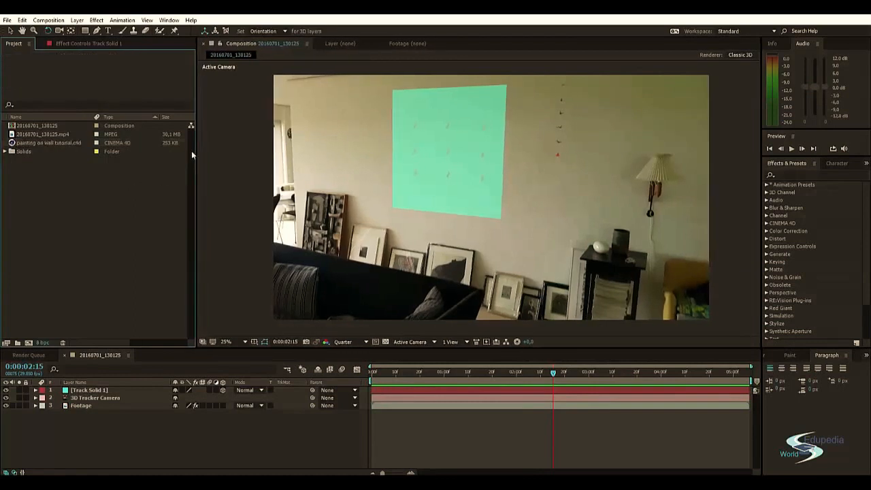
left_click(48, 142)
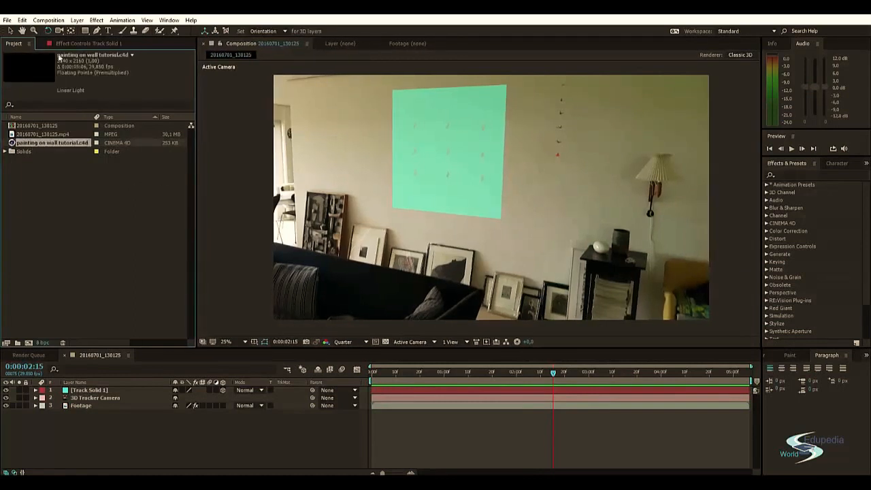
left_click(22, 20)
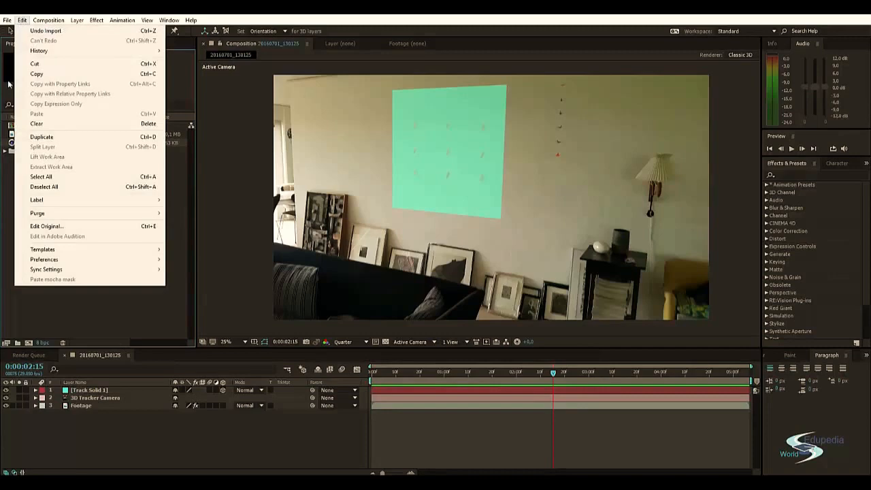
left_click(54, 227)
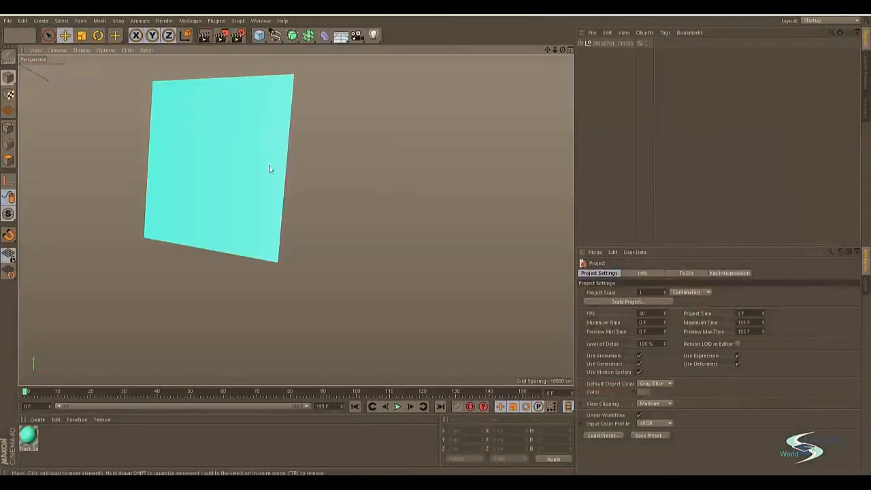
- Expand the 20160701_130125 hierarchy, leave the 3D Tracker Camera view and view the camera and Track Solid 1 from outside
left_click(581, 44)
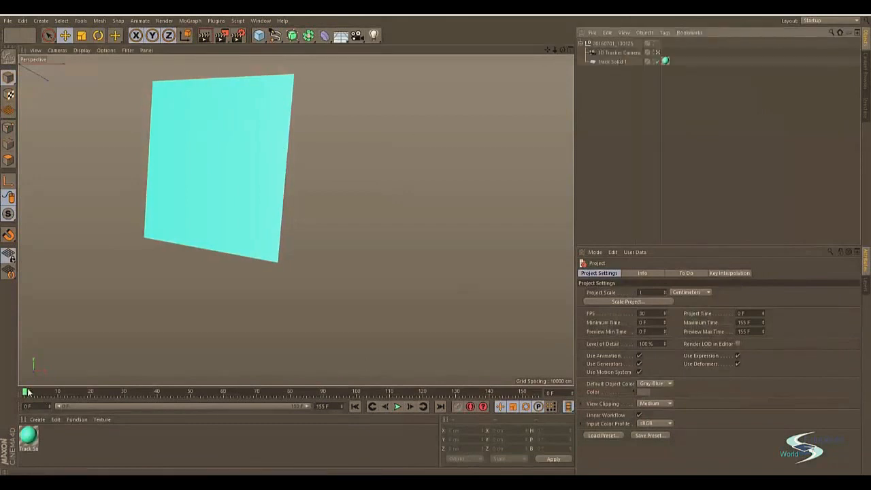
mouse_move(27, 393)
left_mouse_down()
mouse_move(524, 392)
mouse_move(27, 392)
left_mouse_up()
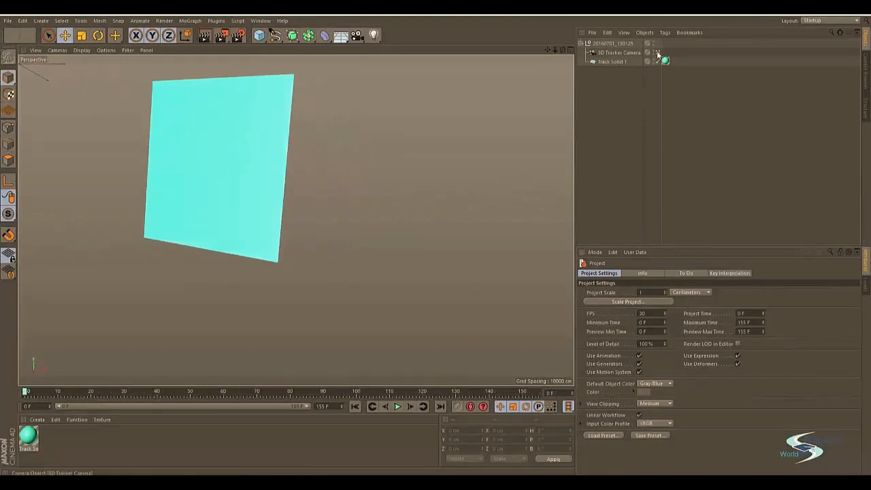
left_click(657, 53)
left_click_drag(396, 143, 97, 213, "alt")
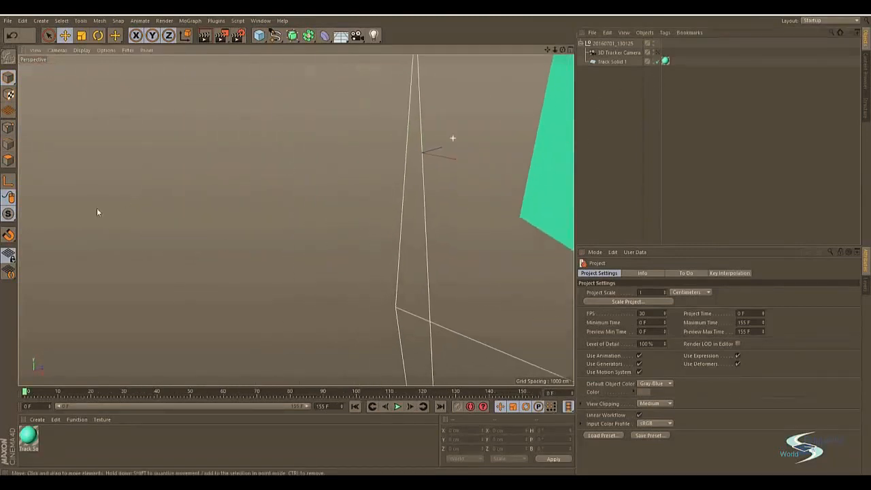
middle_click_drag(464, 151, 371, 156, "alt")
right_click_drag(511, 159, 399, 189, "alt")
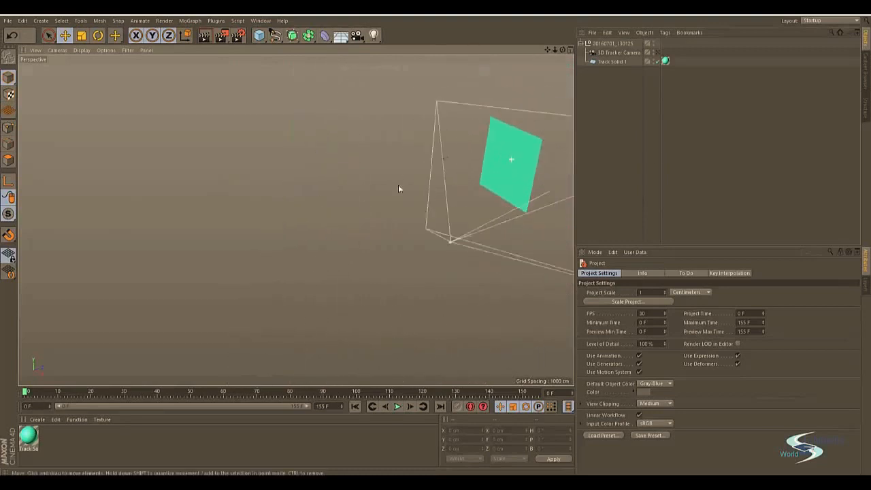
left_click_drag(399, 188, 223, 239, "alt")
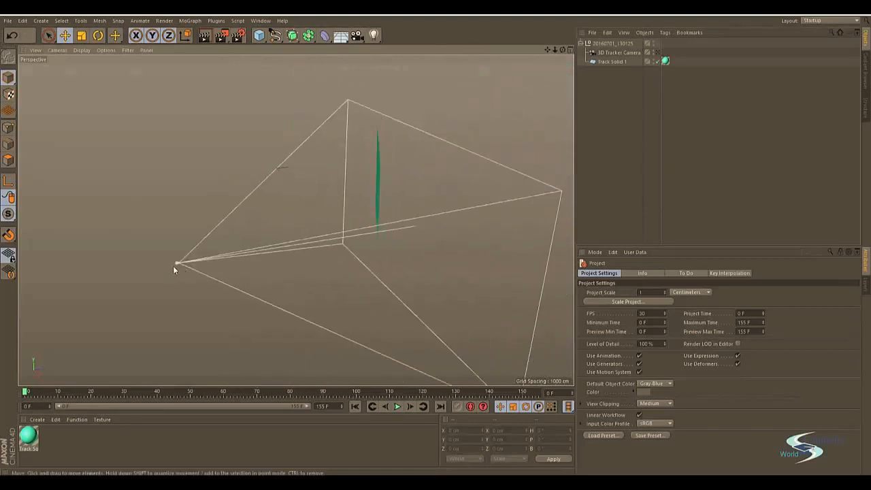
- Scrub through the animation to examine the tracked camera's movement relative to Track Solid 1, comparing it with the After Effects composition
left_click_drag(58, 385, 372, 392)
left_click(176, 392)
left_click_drag(361, 204, 365, 146, "alt")
key("alt+Tab")
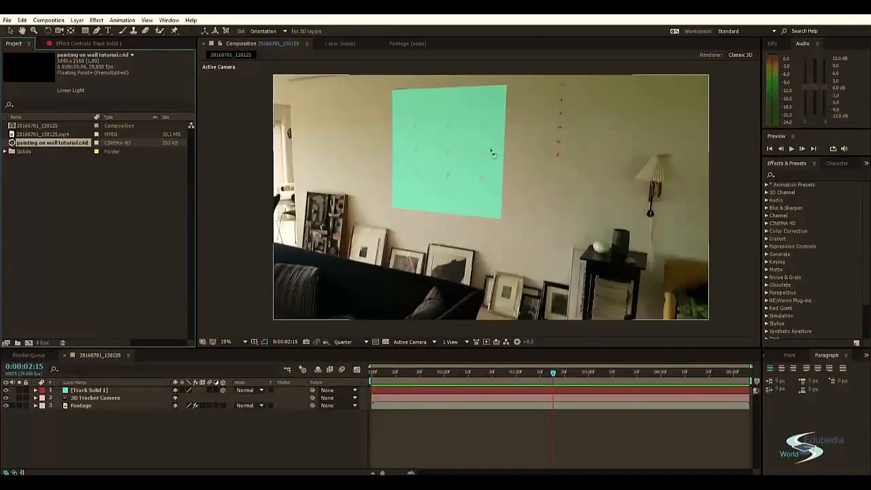
key("alt+Tab")
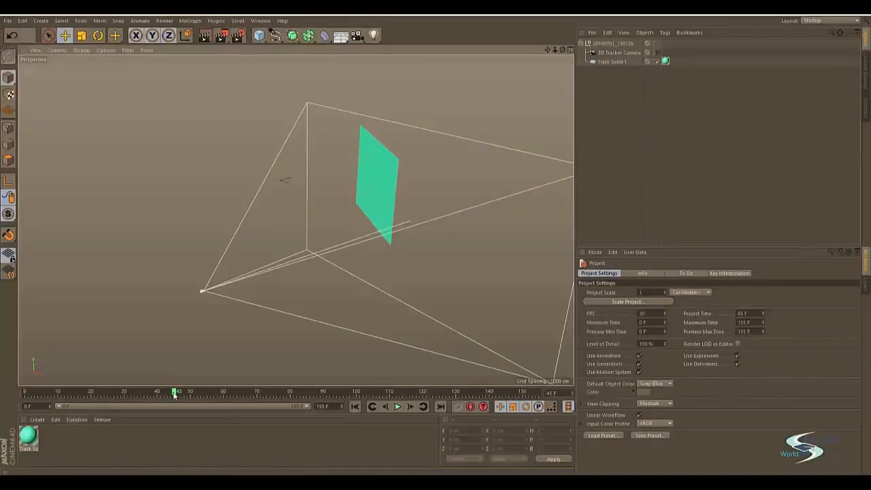
left_click_drag(175, 394, 24, 395)
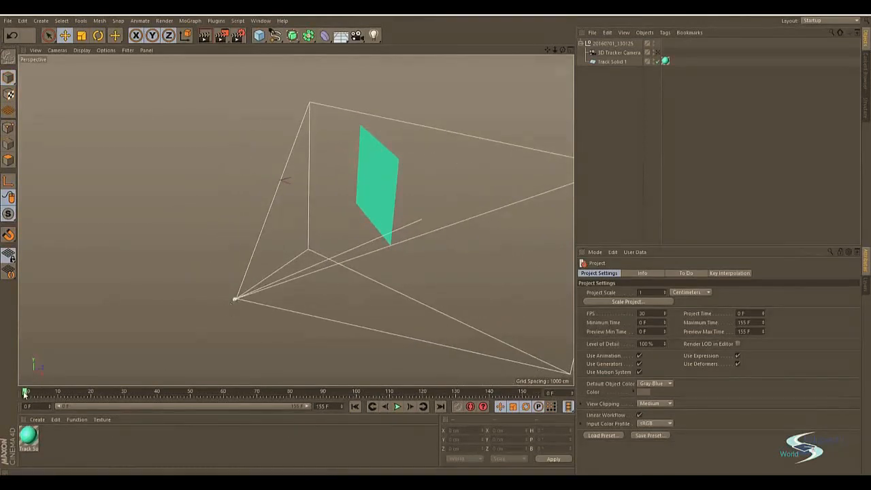
left_click_drag(24, 393, 485, 393)
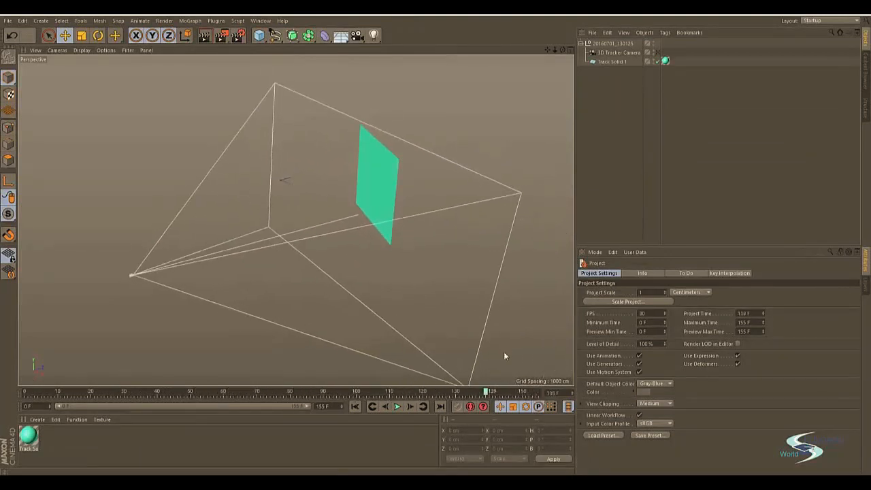
- Add a plane, lower it beneath Track Solid 1 and scale it to about 7399 cm square as a floor
left_click_drag(260, 44, 350, 65)
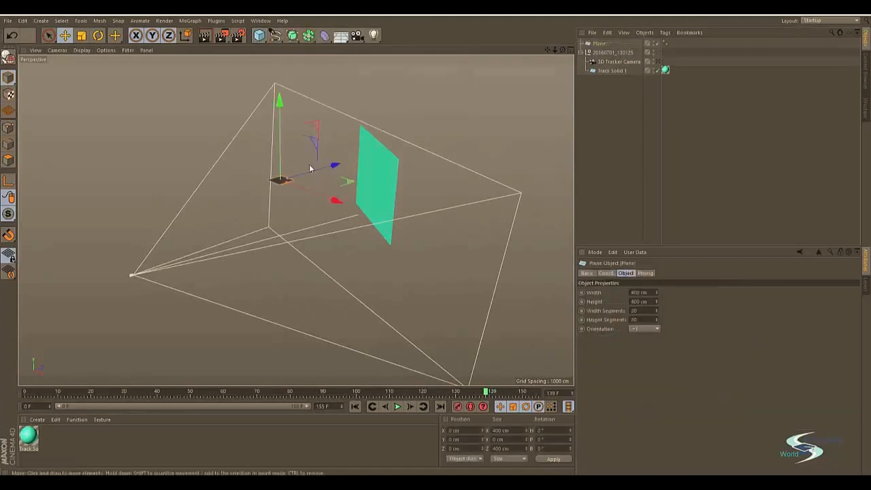
left_click_drag(277, 110, 282, 198)
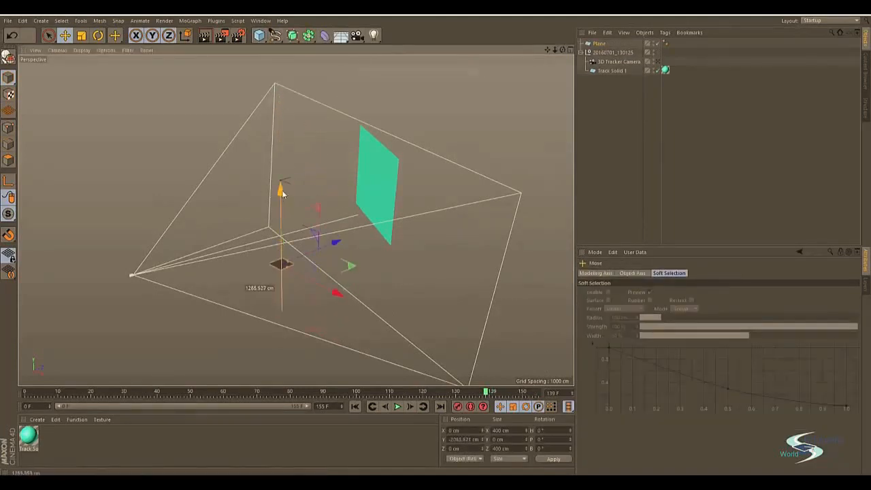
key("t")
left_click_drag(296, 287, 334, 286)
left_click_drag(111, 336, 304, 252)
- Rotate the floor plane to a heading of about -28° and shift it until its edge lines up below Track Solid 1
key("r")
key("e")
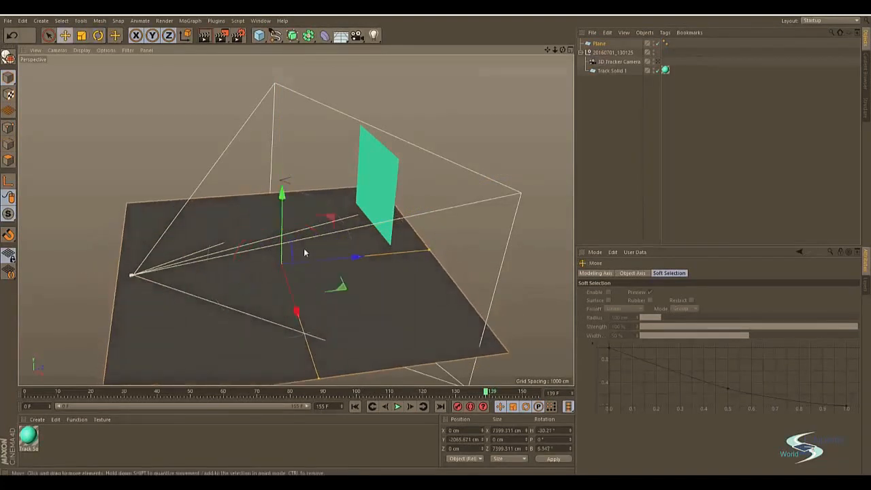
left_click_drag(325, 219, 274, 227)
key("r")
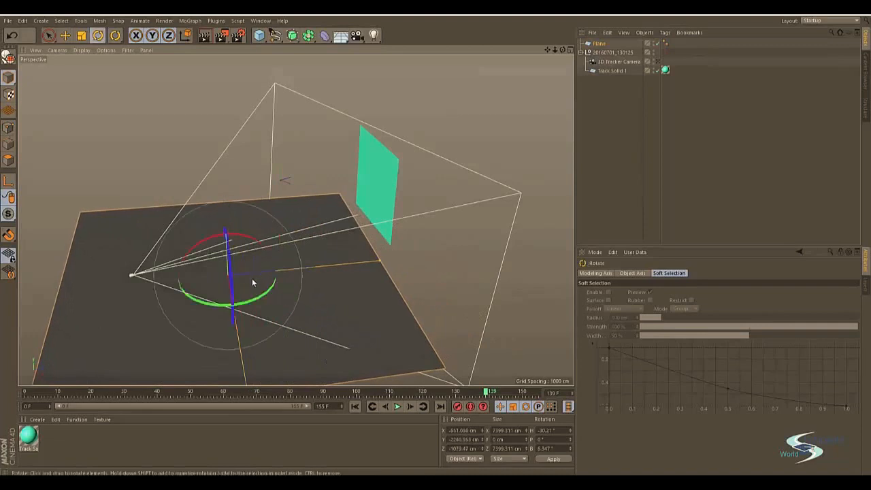
left_click_drag(242, 306, 272, 300)
key("e")
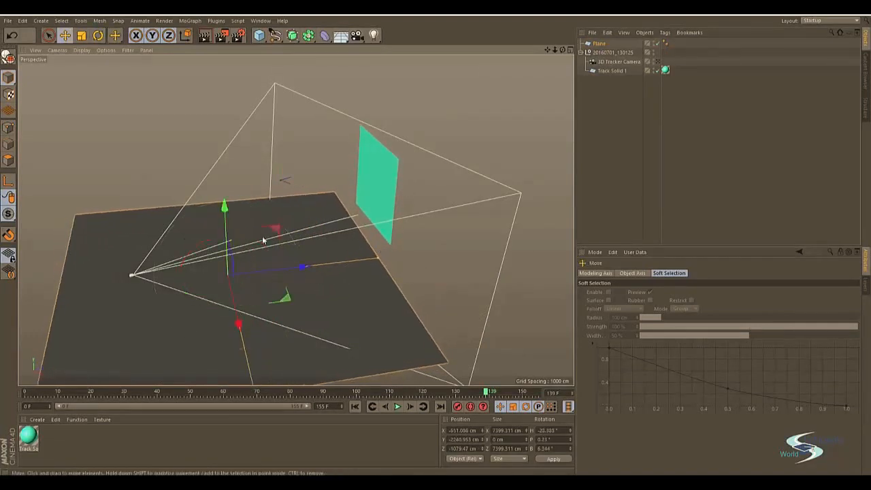
left_click_drag(270, 233, 282, 231)
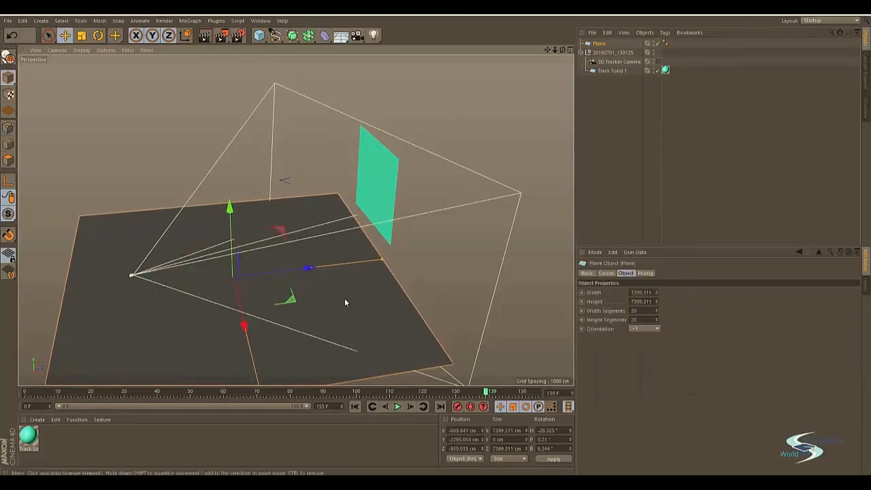
- Delete the floor plane and scrub through the animation to examine the tracked camera's movement around Track Solid 1
key("Delete")
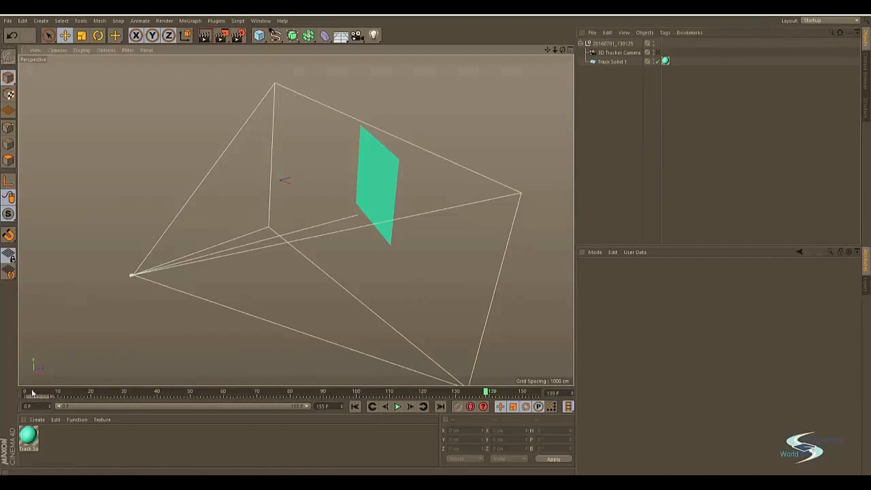
left_click_drag(32, 393, 452, 392)
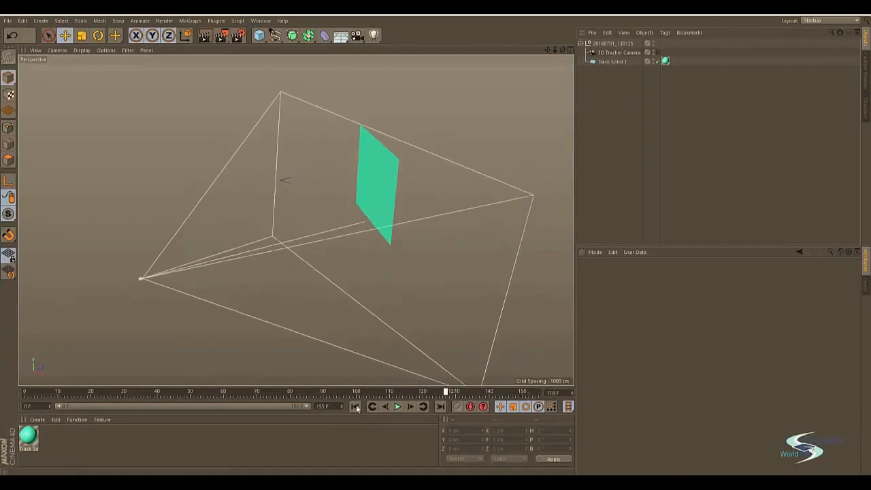
left_click(355, 406)
mouse_move(26, 392)
left_mouse_down()
mouse_move(210, 392)
mouse_move(25, 393)
left_mouse_up()
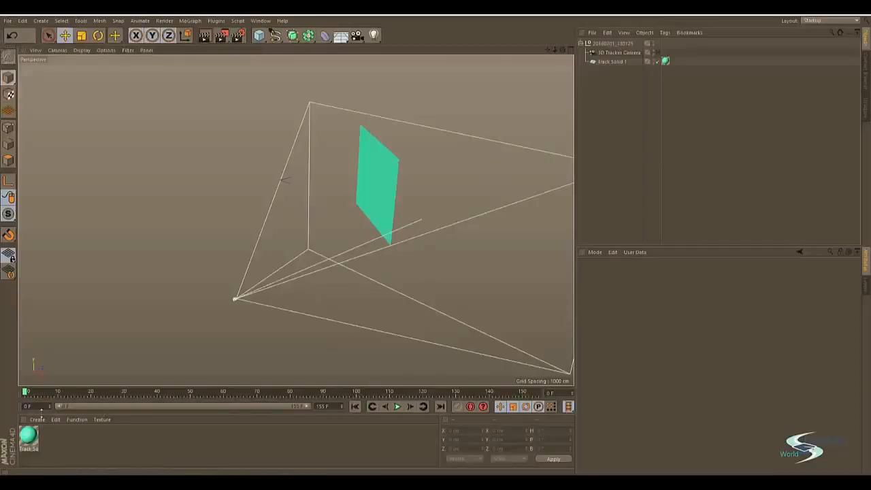
left_click_drag(26, 394, 436, 391)
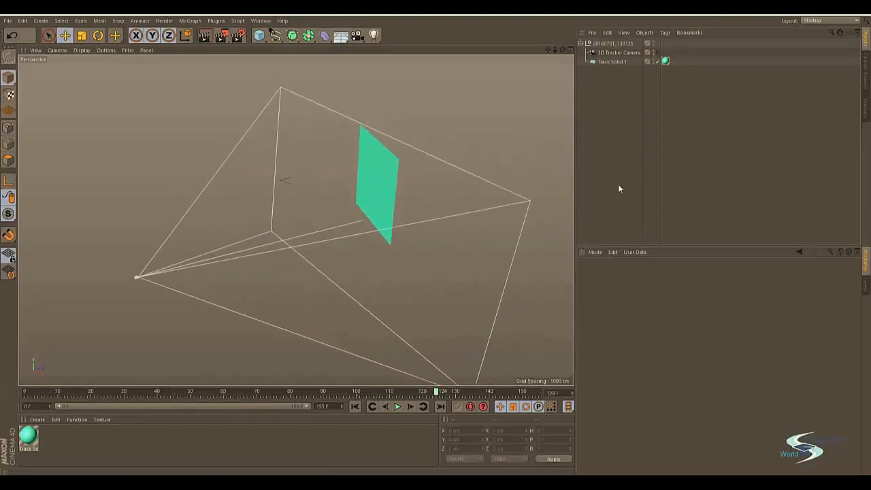
- Look through the 3D Tracker Camera and scrub the animation to frame 148
left_click(657, 52)
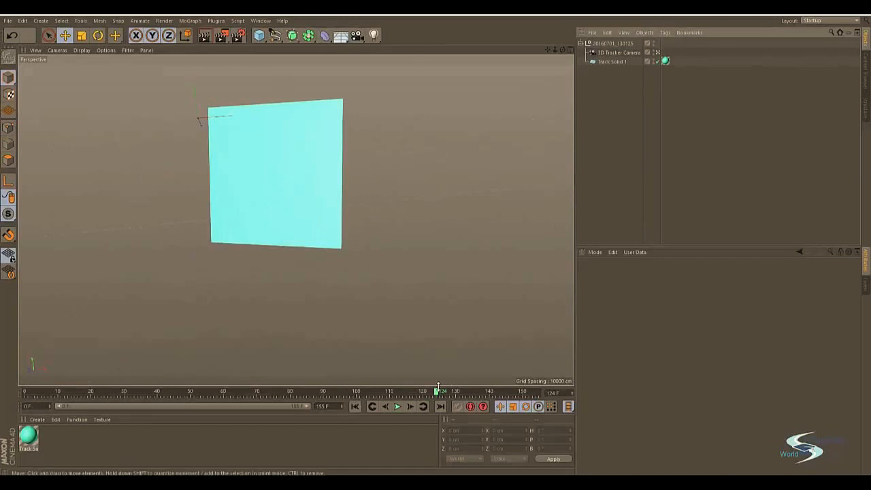
left_click_drag(437, 385, 517, 389)
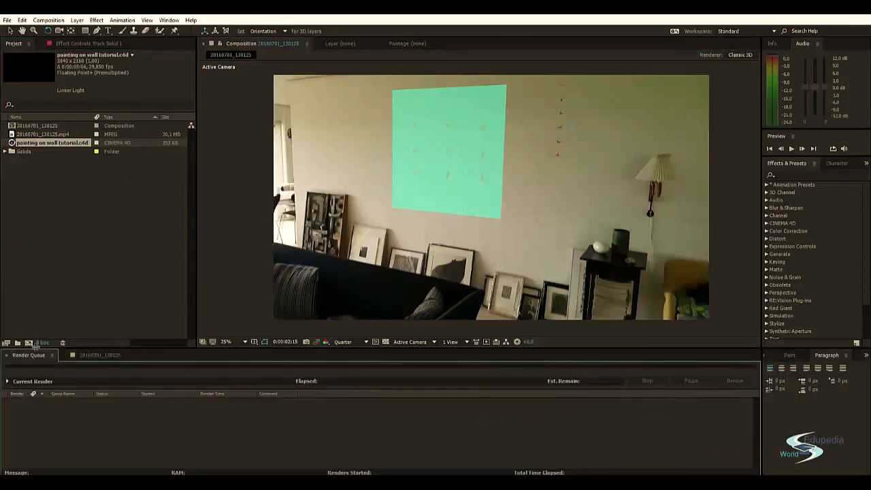
- Switch to After Effects, add the 20160701_130125.mp4 footage to the render queue and set its output format to QuickTime
left_click_drag(39, 139, 73, 420)
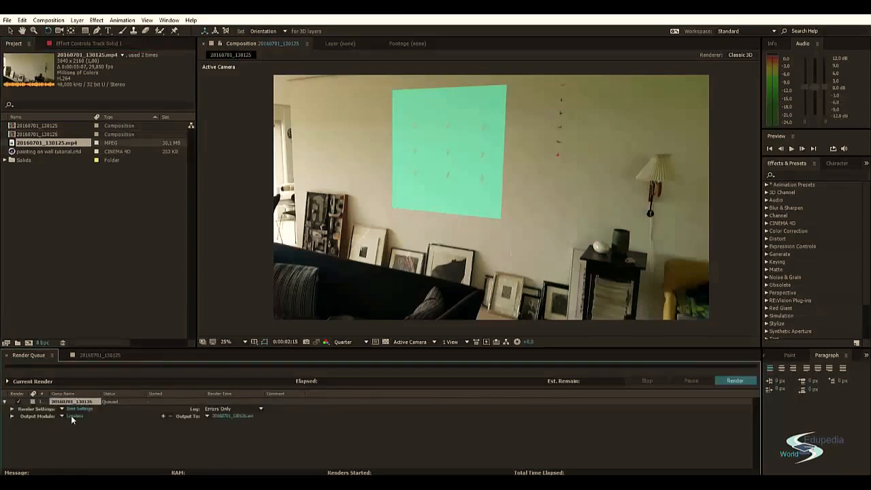
left_click(75, 416)
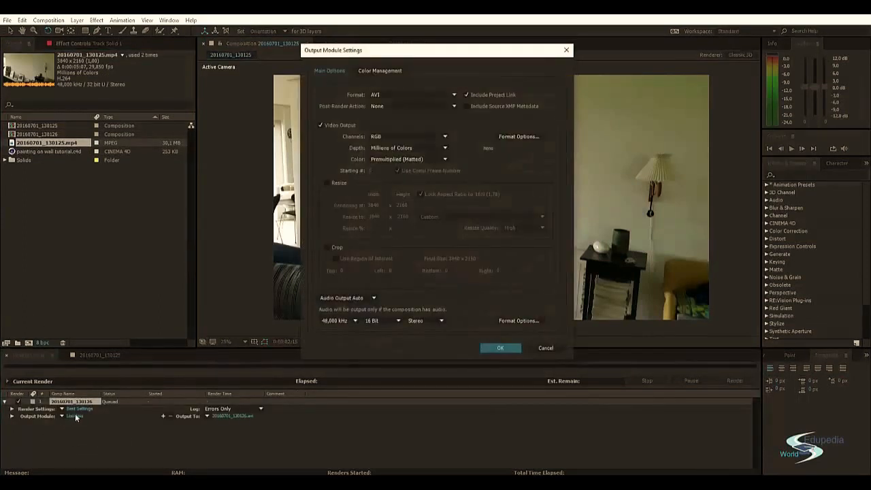
left_click(403, 95)
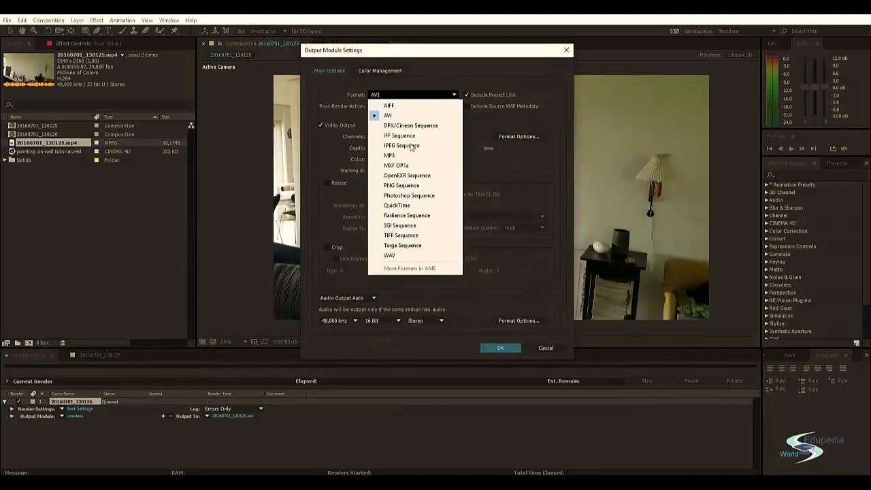
left_click(408, 205)
left_click(500, 347)
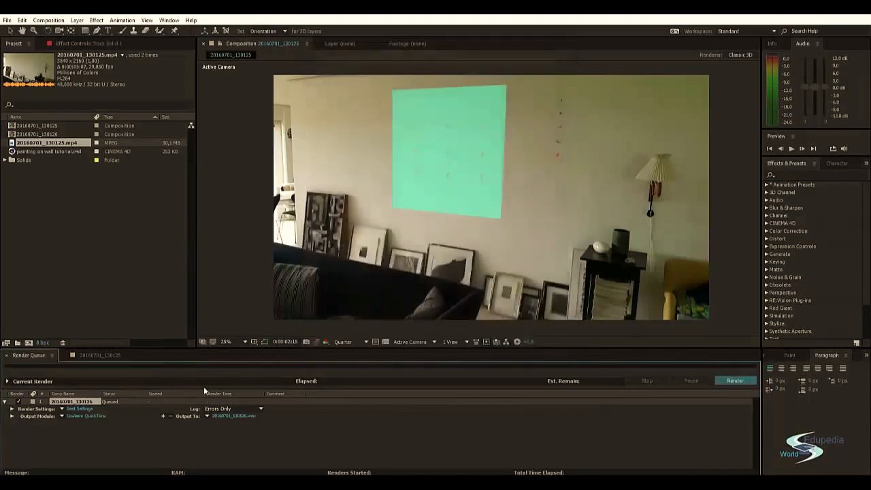
- Set the queued footage's render resolution to Quarter and its quality to Draft
left_click(77, 409)
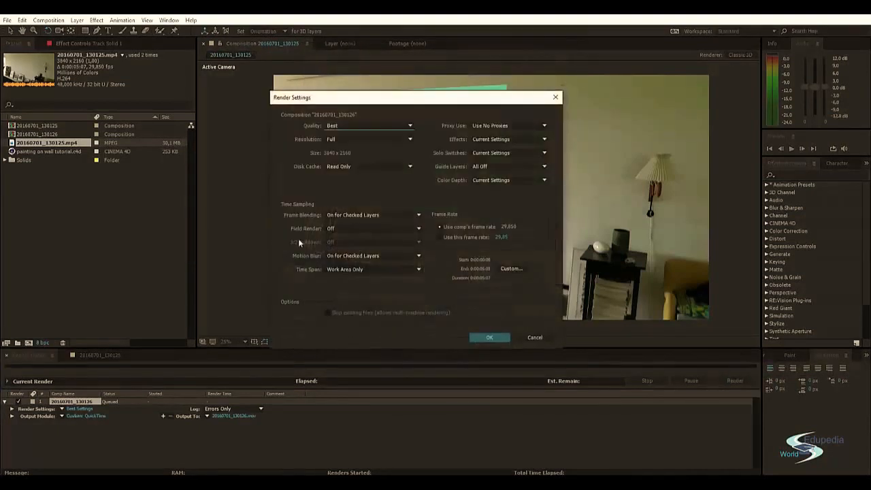
left_click(342, 139)
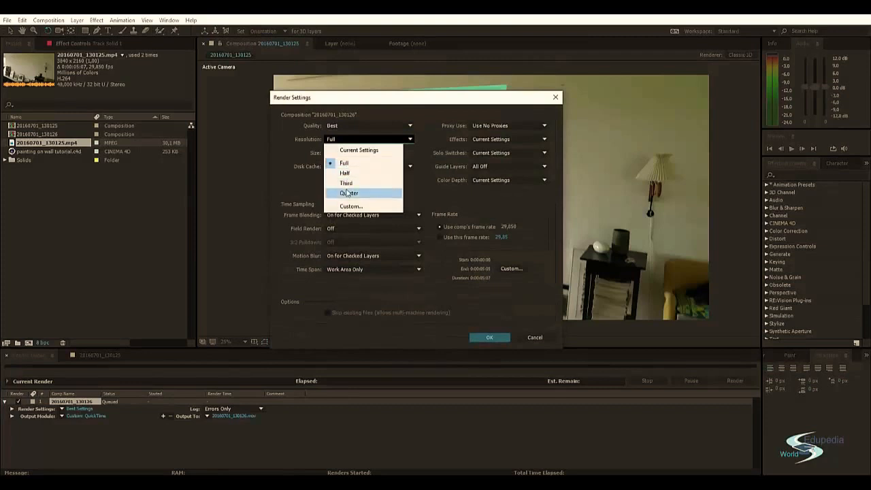
left_click(346, 192)
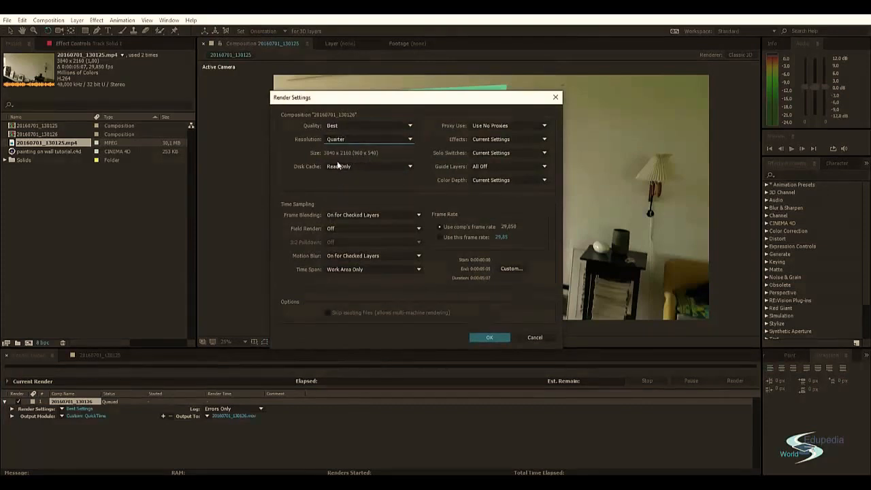
left_click(339, 128)
left_click(333, 160)
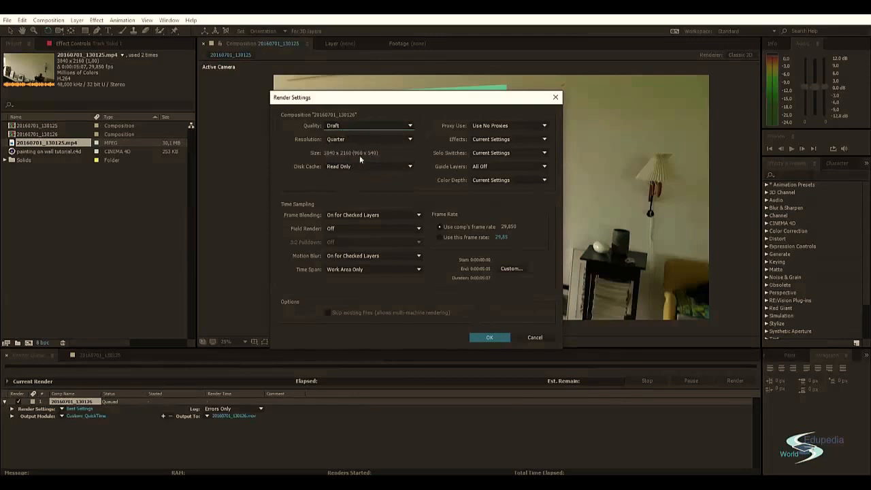
- Check the project frame rate in Cinema 4D and set the After Effects render to a matching custom frame rate of 30
left_click(457, 237)
double_click(505, 237)
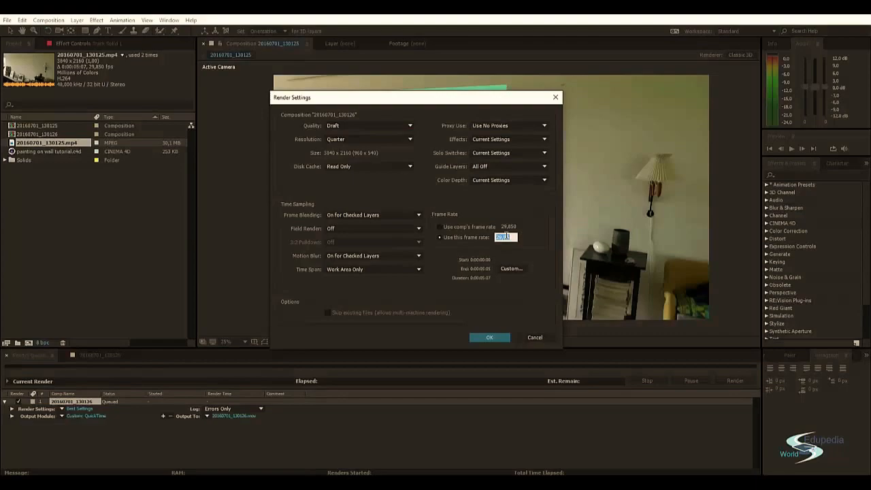
key("alt+Tab")
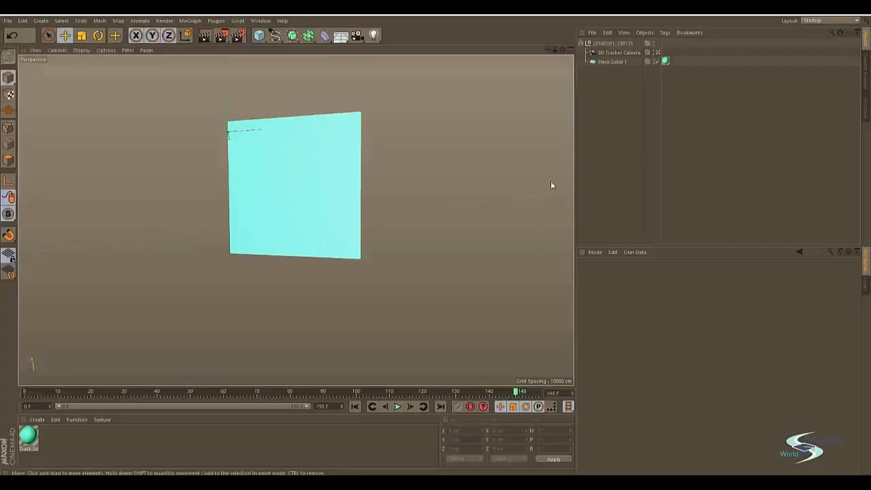
key("ctrl+d")
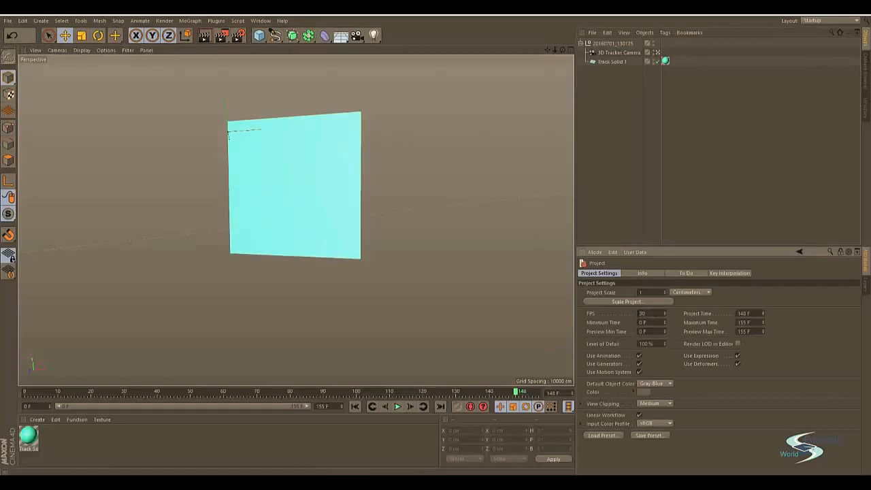
key("alt+Tab")
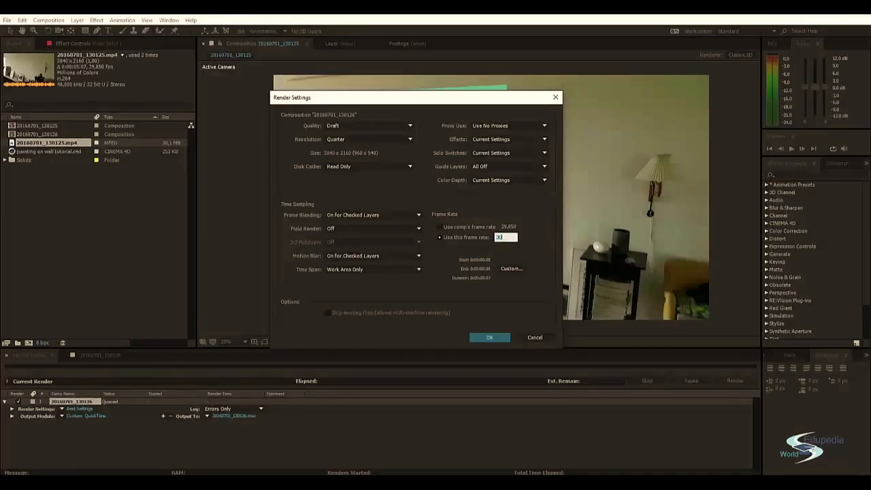
key("Return")
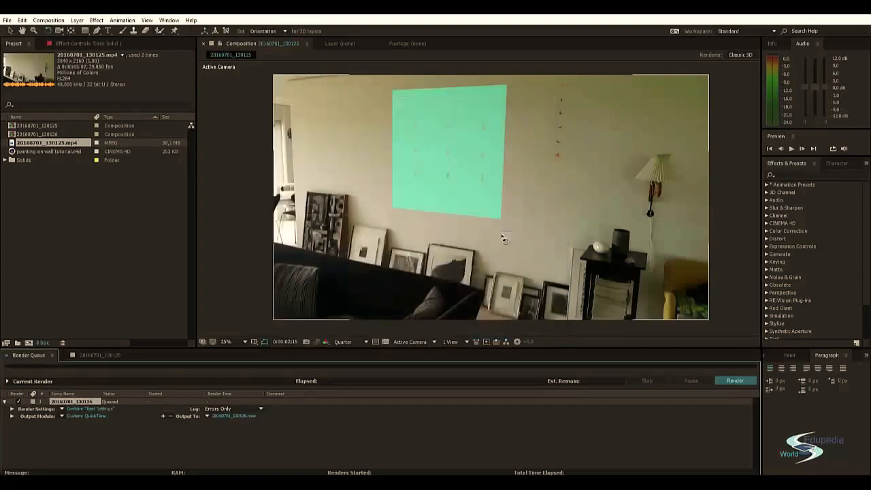
left_click(88, 409)
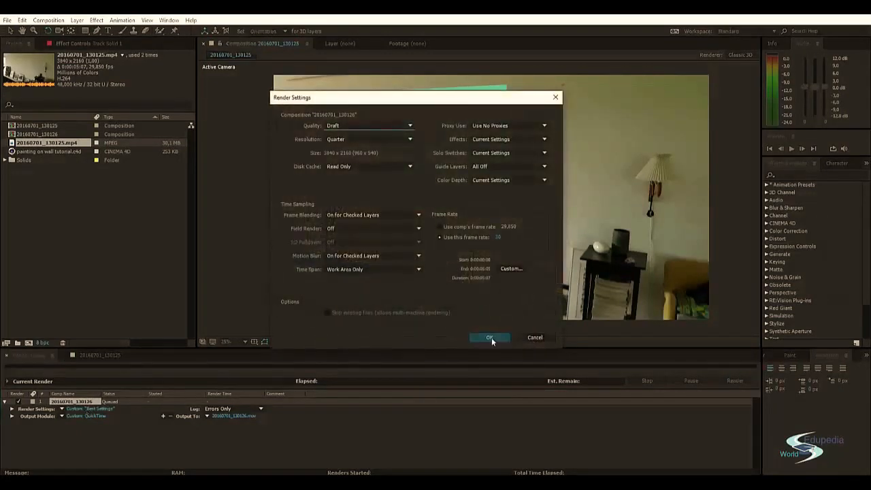
left_click(490, 337)
- Name the output movie painting ref2.mov in the After Effects renders folder and render the queue
left_click(225, 415)
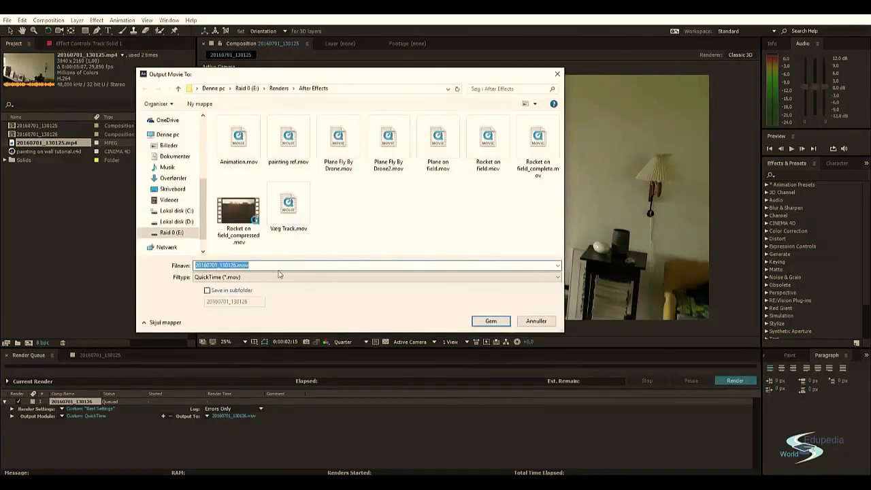
type("paint")
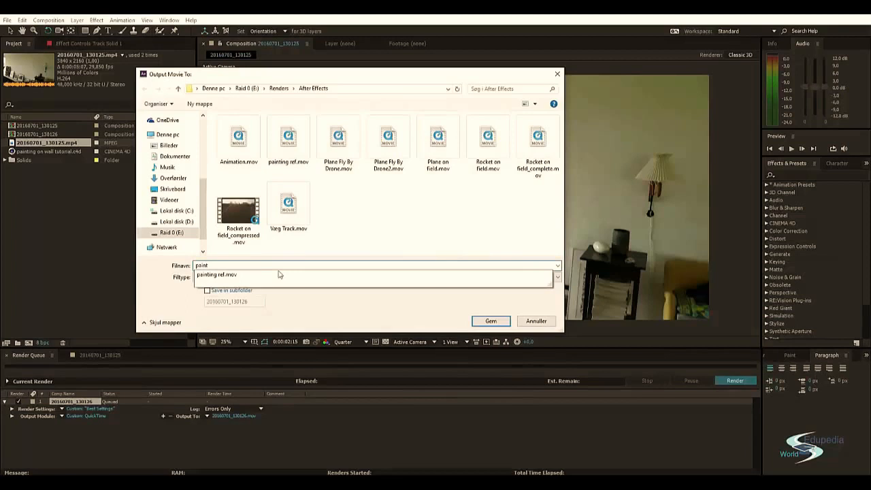
key("Down")
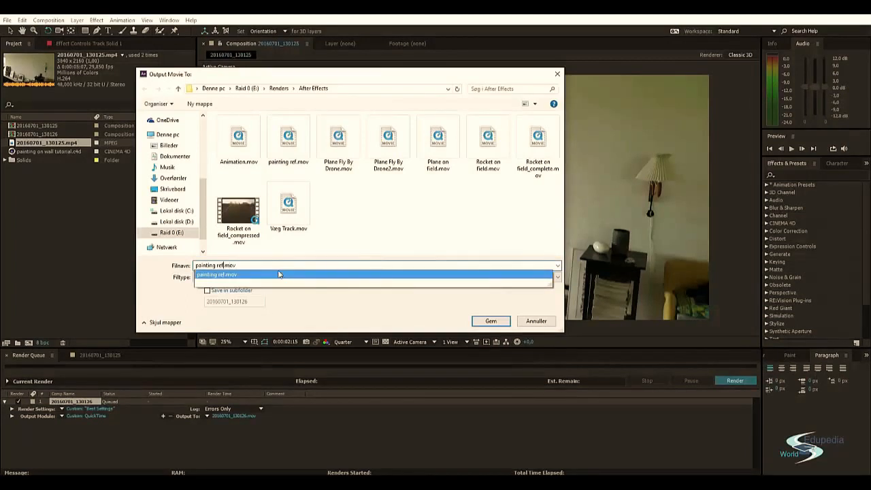
left_click(278, 275)
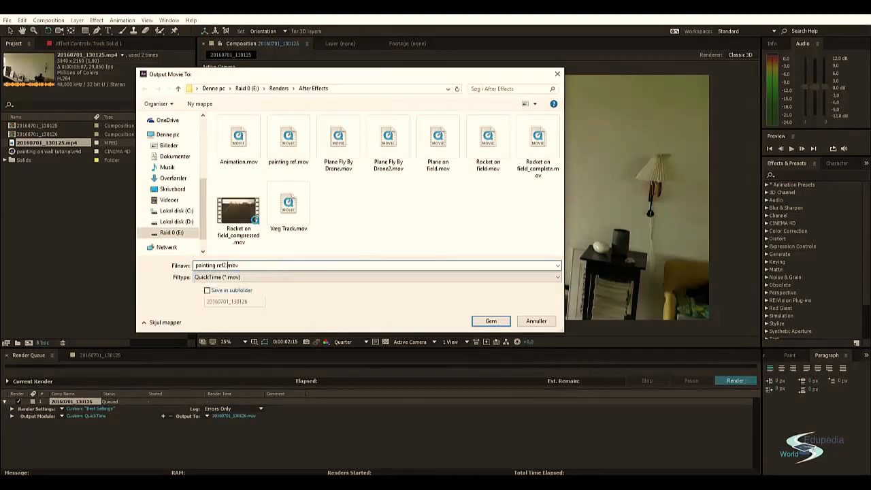
key("Return")
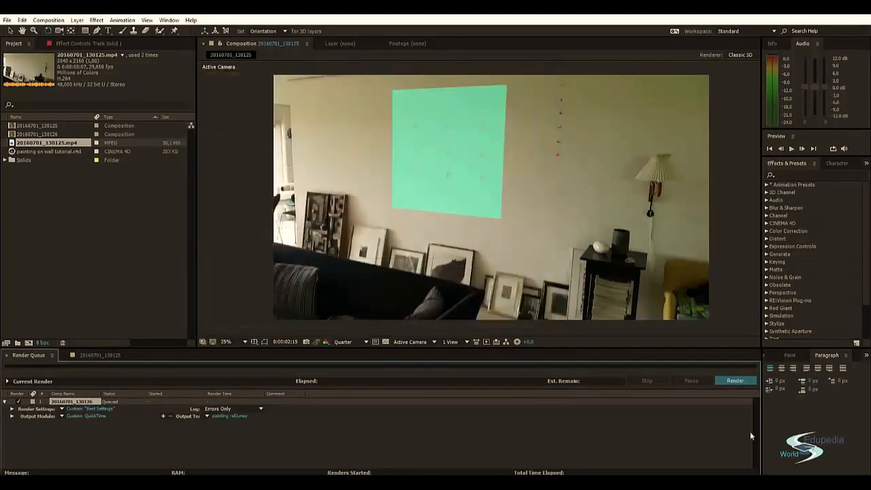
left_click(734, 380)
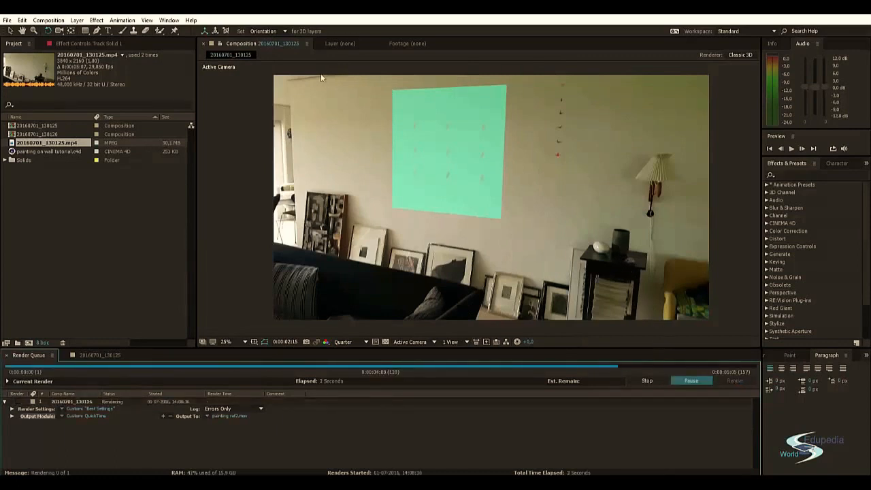
- Switch to Cinema 4D, create a new material and open it in the Material Editor, moved clear of the solid
key("alt+Tab")
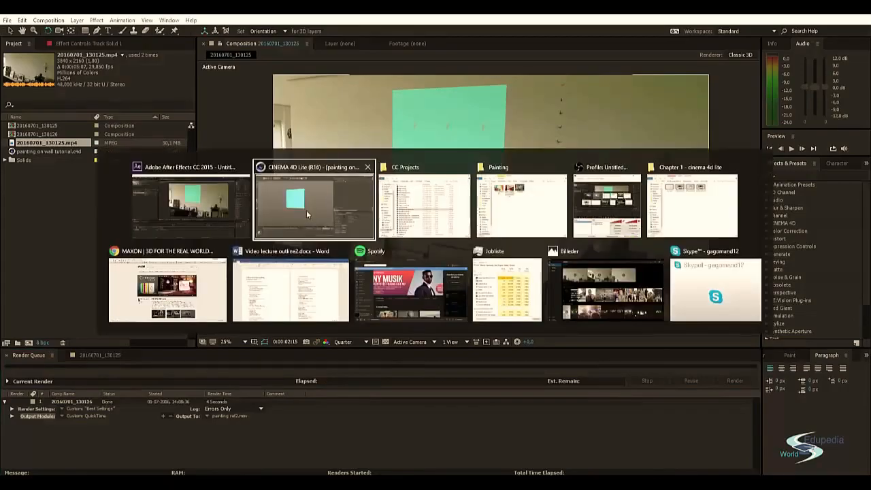
left_click(131, 445)
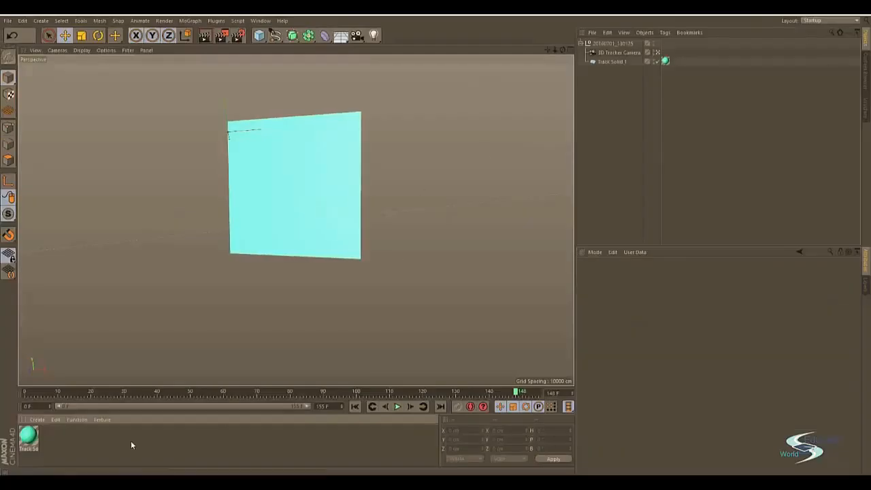
double_click(55, 435)
double_click(27, 436)
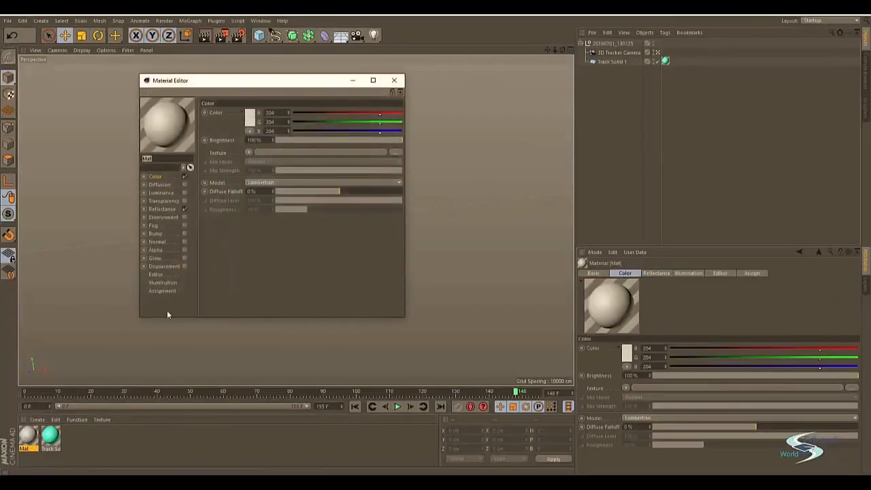
left_click(393, 80)
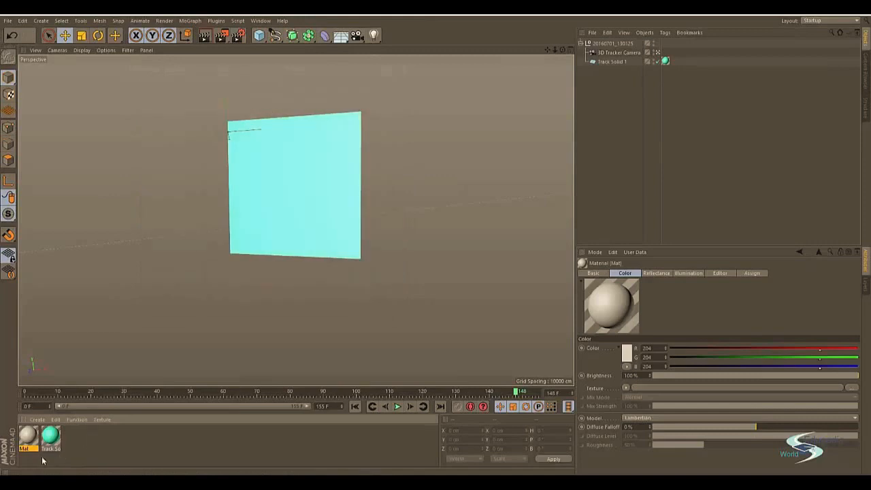
double_click(28, 436)
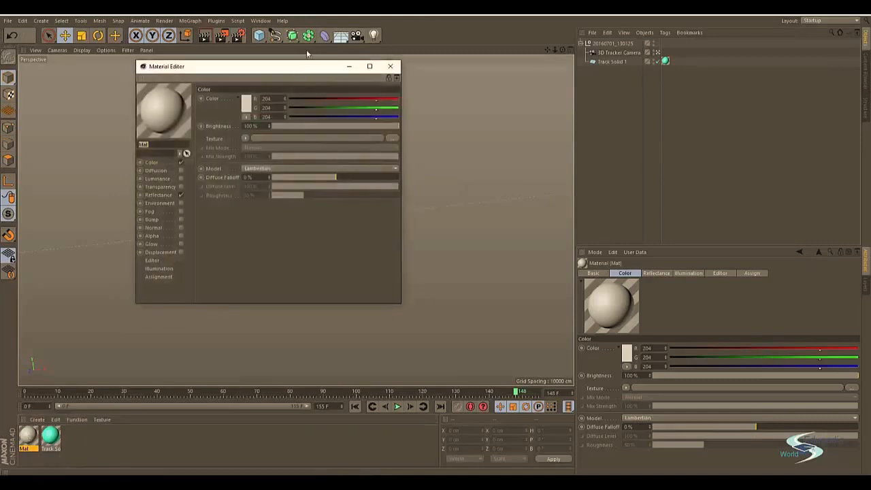
left_click_drag(288, 71, 407, 82)
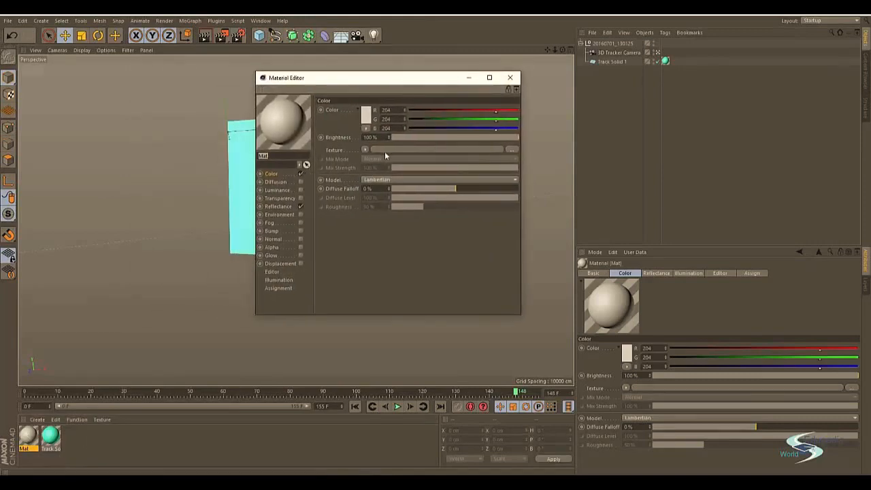
- Load painting ref2.mov from the After Effects renders folder as the material's color texture and copy it to the project location
left_click(386, 149)
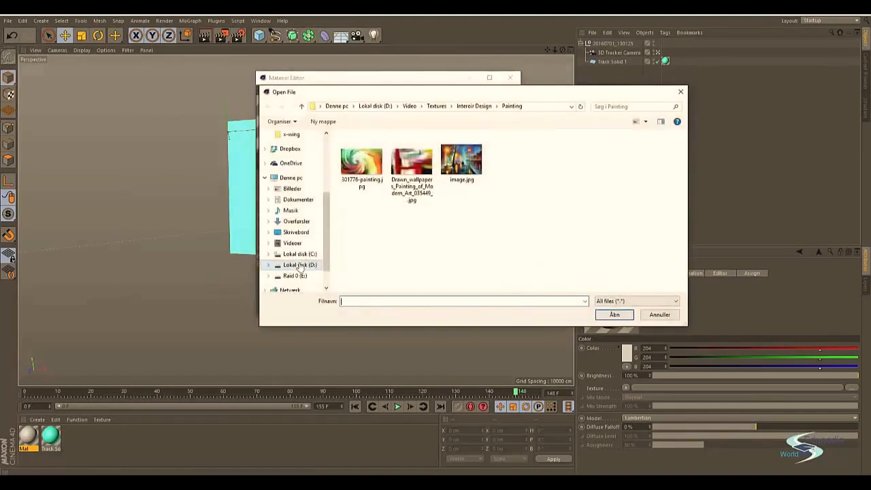
left_click(300, 265)
double_click(352, 215)
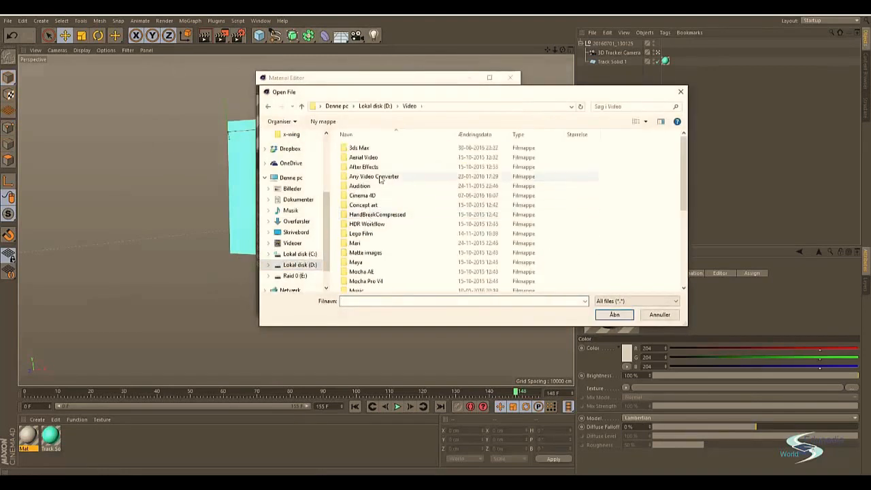
double_click(372, 158)
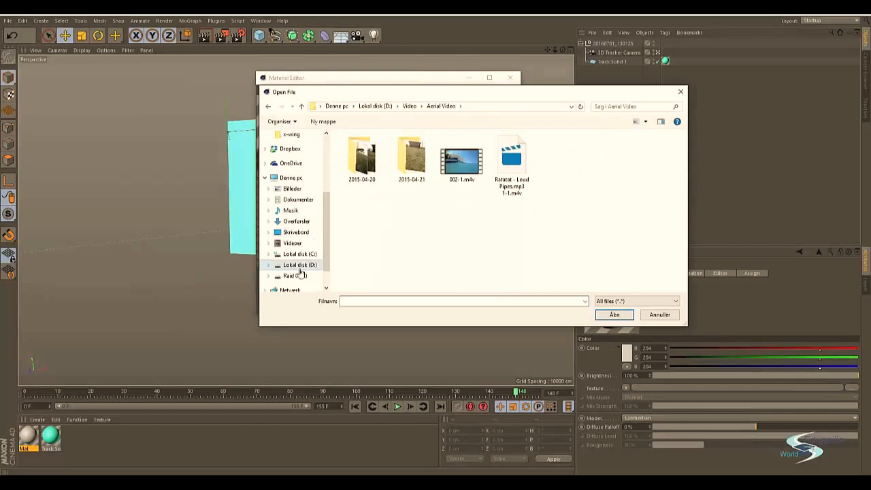
left_click(295, 275)
double_click(361, 187)
double_click(366, 153)
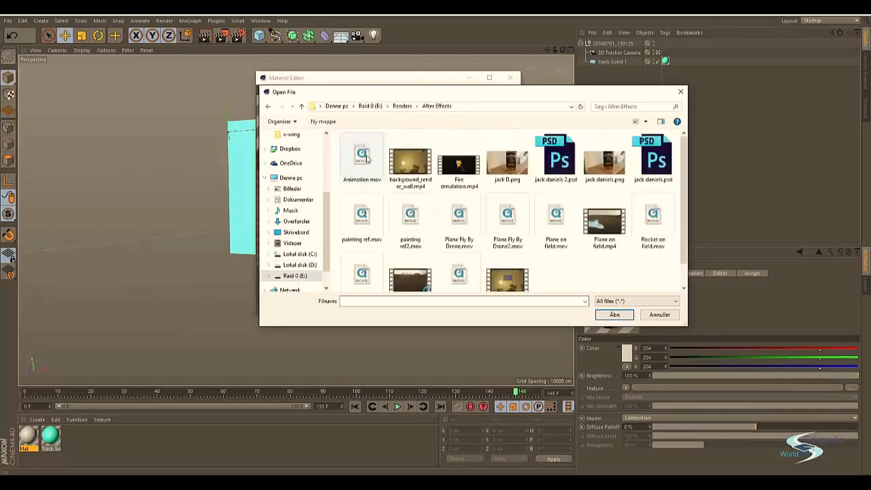
double_click(417, 217)
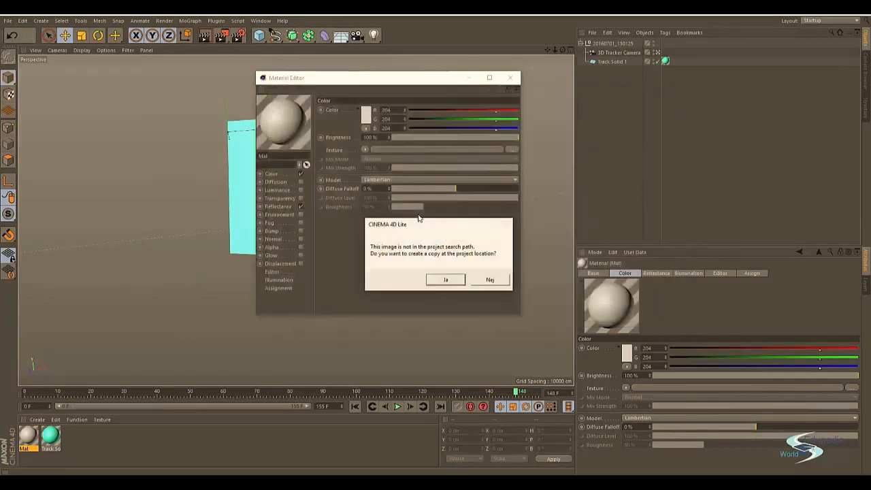
left_click(441, 280)
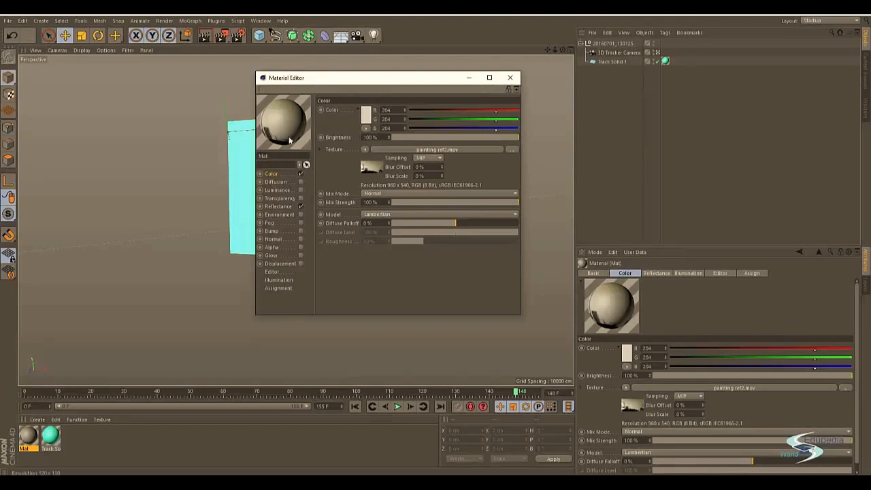
- Enable Animate Preview in the footage material's editor settings and close the Material Editor
left_click_drag(317, 83, 350, 81)
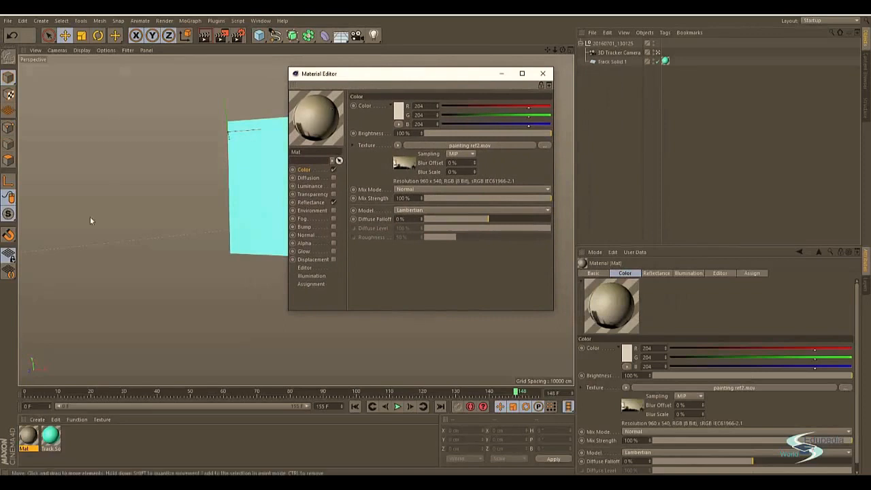
left_click(304, 268)
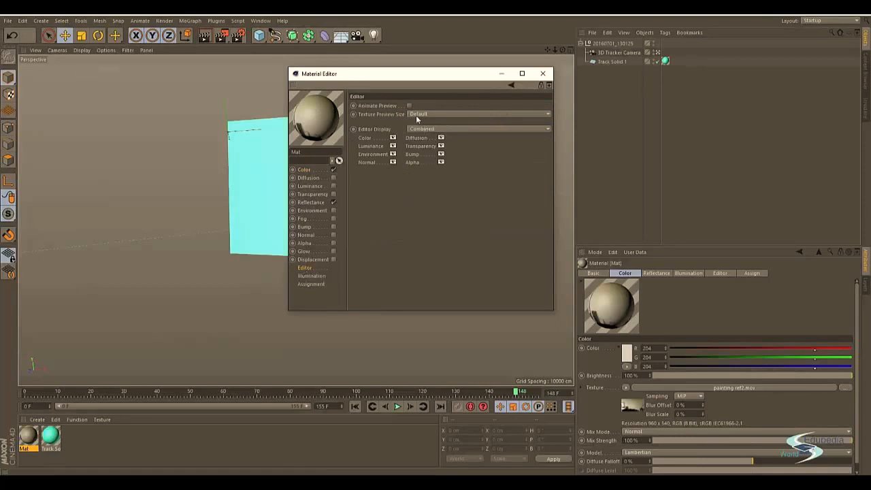
left_click(409, 106)
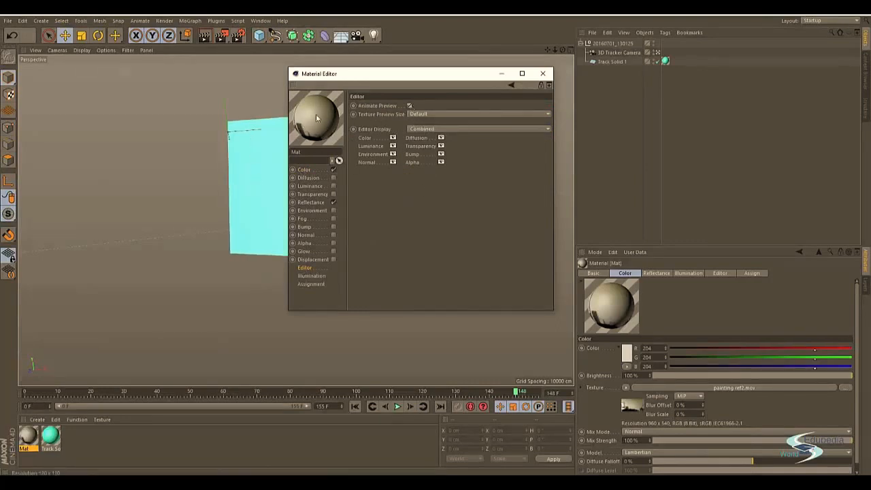
left_click_drag(373, 75, 349, 101)
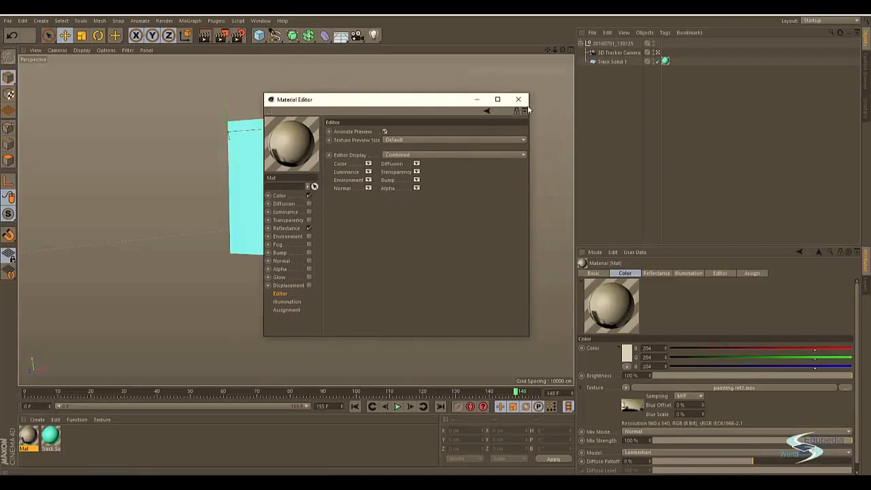
left_click(518, 100)
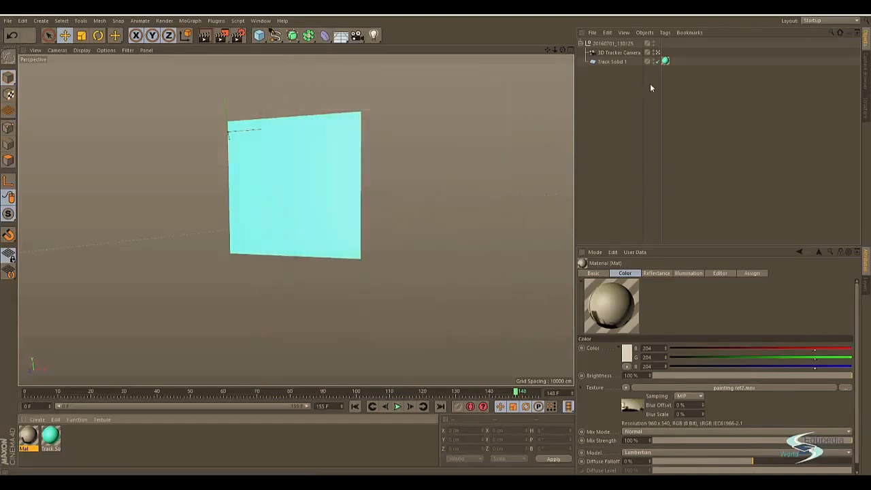
- Add a Background object to the scene and apply the footage material Mat to it
left_click_drag(345, 35, 369, 81)
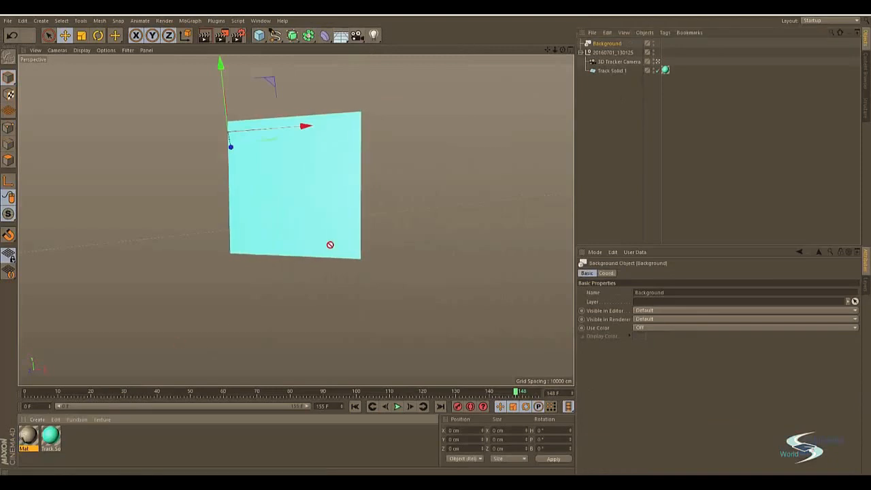
left_click_drag(606, 45, 605, 45)
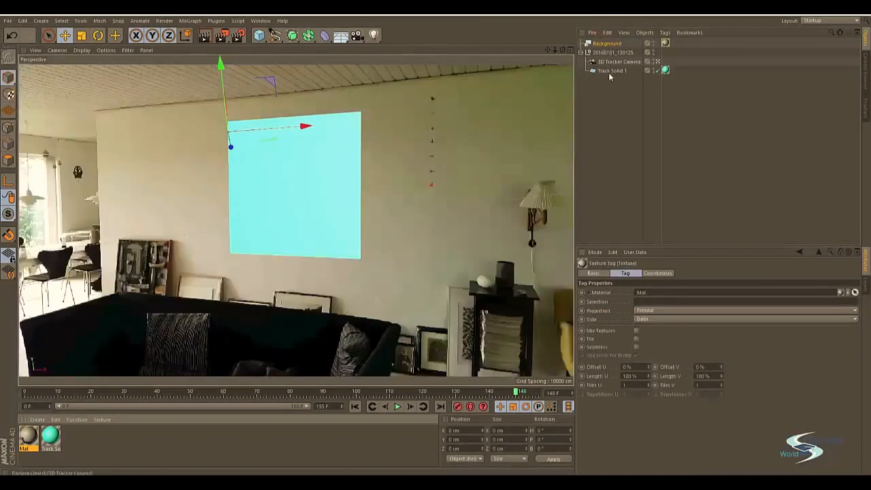
left_click(610, 101)
left_click(611, 45)
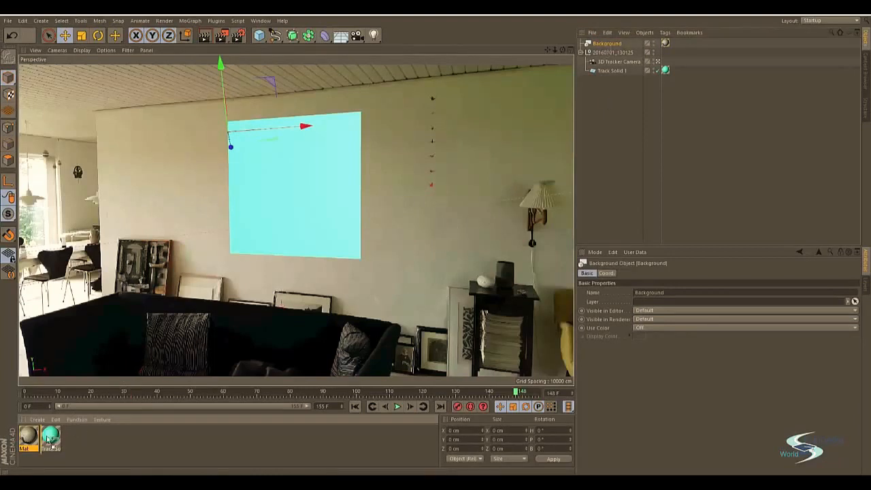
left_click(636, 143)
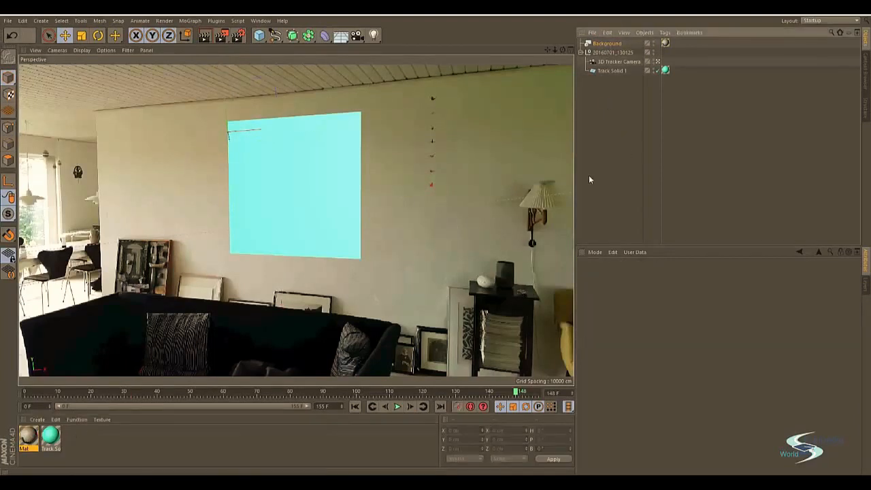
- Scrub through the animation up to frame 134 to check how the solid tracks against the background footage
left_click(65, 393)
left_click_drag(77, 393, 253, 393)
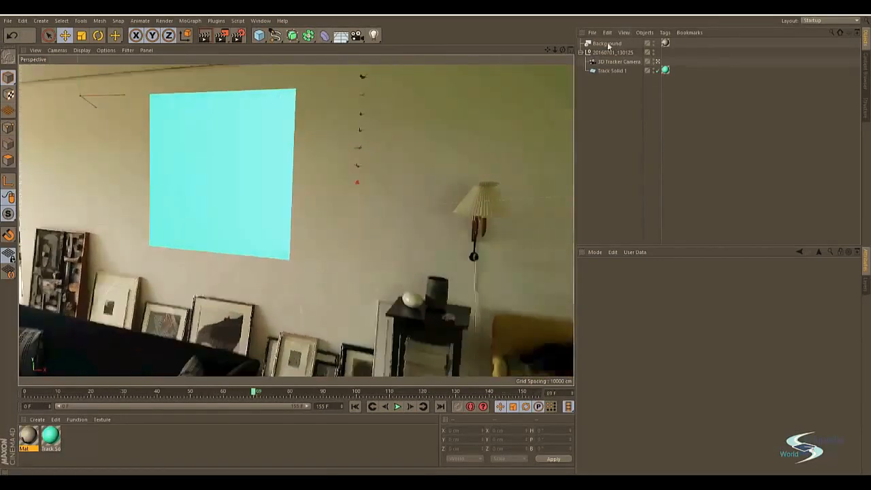
left_click(606, 42)
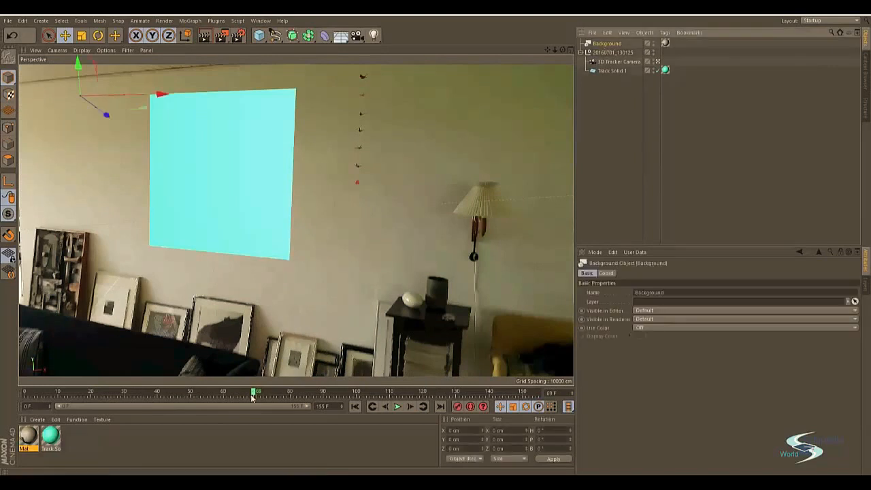
left_click_drag(254, 393, 470, 394)
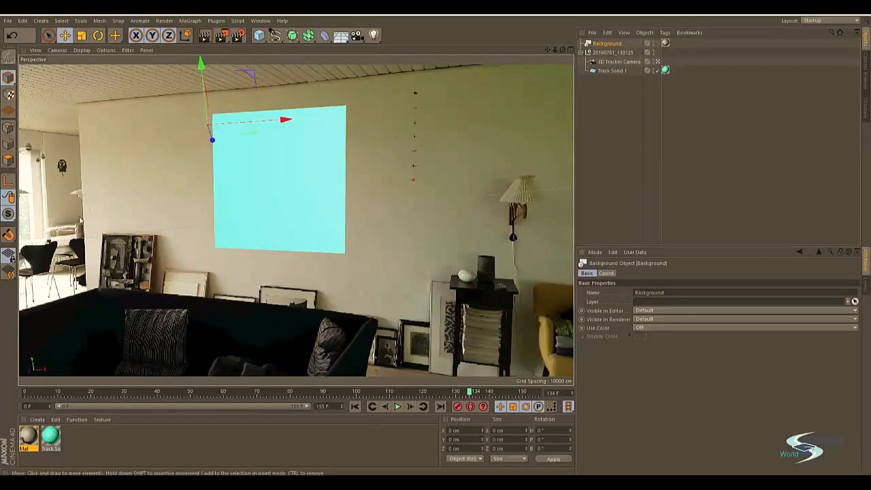
left_click(617, 101)
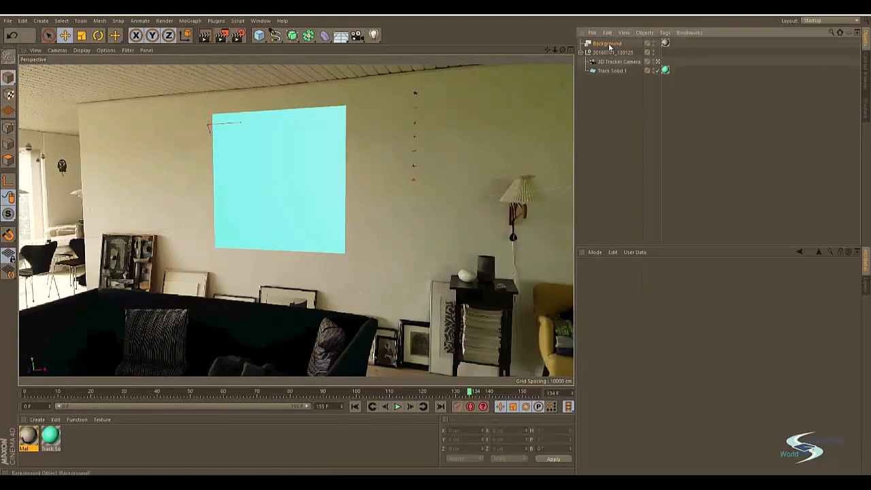
left_click(608, 45)
left_click(628, 115)
- Create a cube aligned to Track Solid 1 as its parent, and move the solid back out under the 20160701_130125 null
left_click(607, 69)
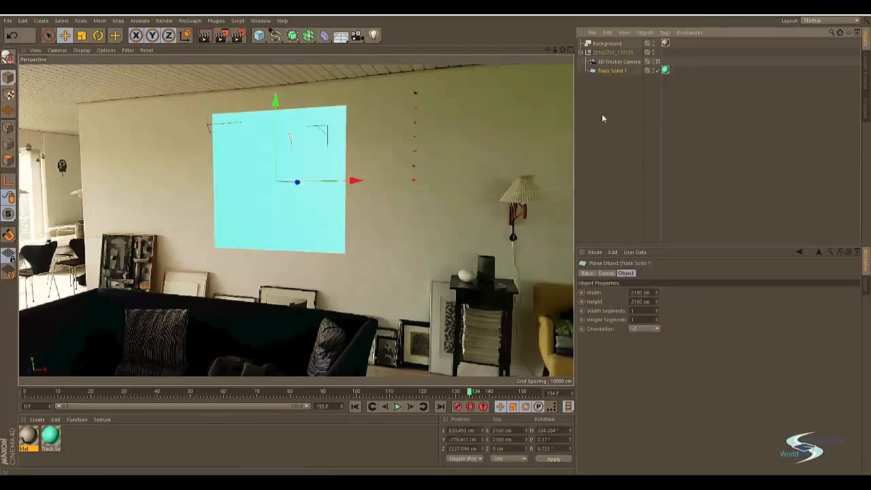
left_click(601, 112)
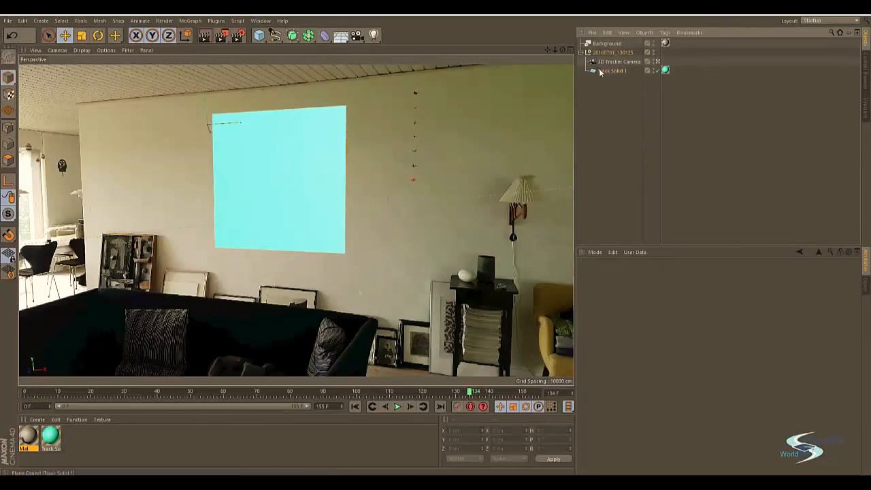
left_click(601, 70)
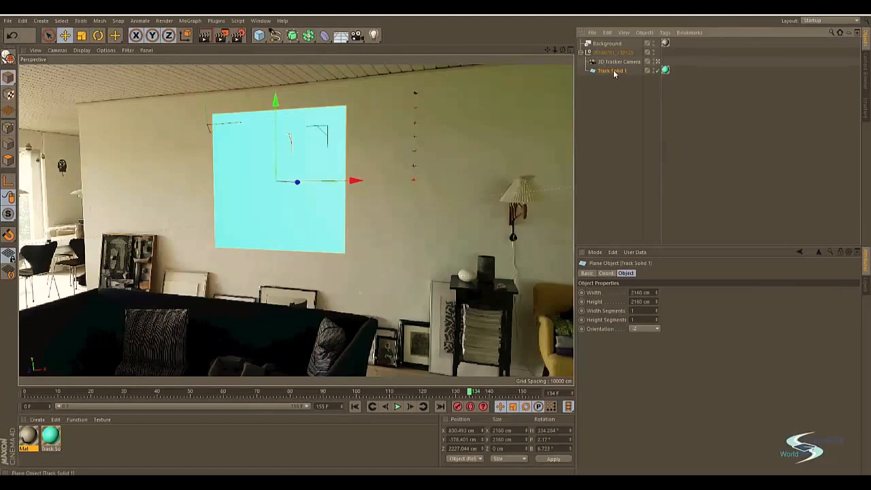
left_click(262, 38, "alt")
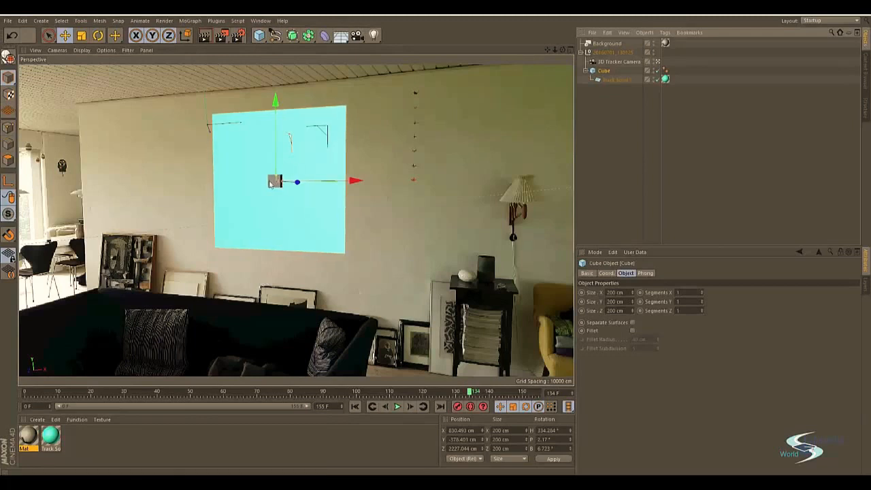
left_click(609, 80)
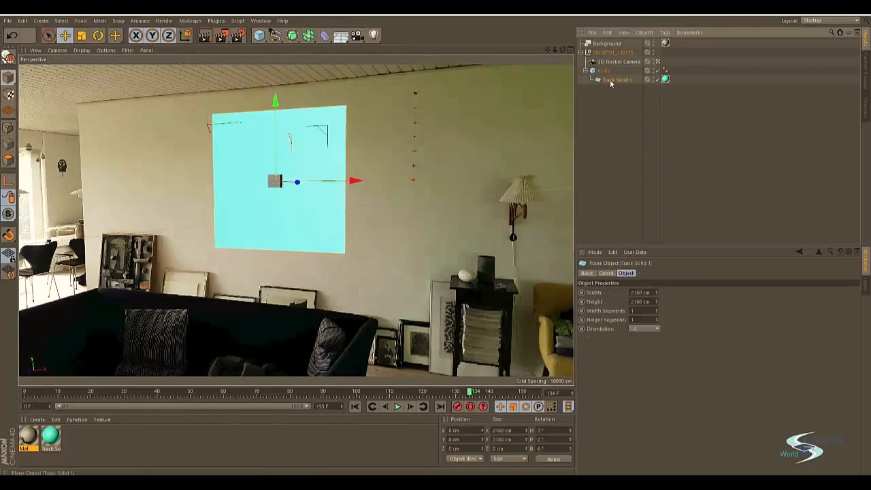
left_click_drag(607, 54, 605, 55)
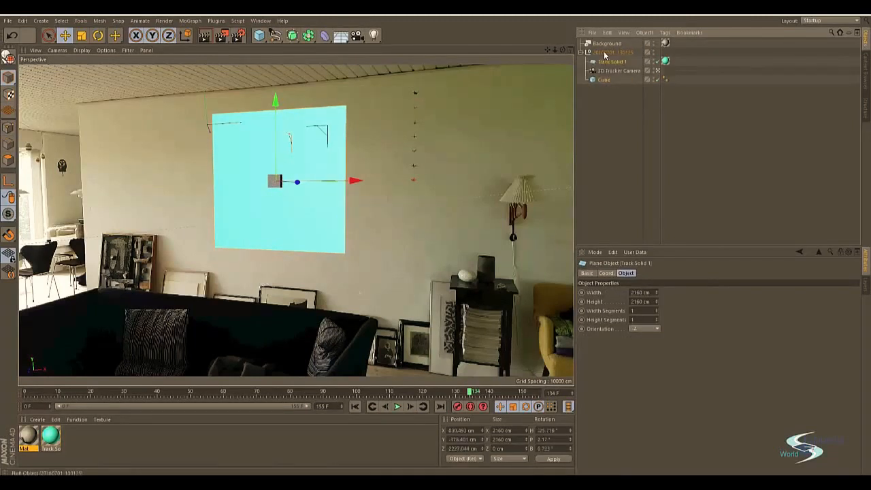
- Select the cube, leave the 3D Tracker Camera view and hide the Background object to see the cube from the side
left_click(602, 81)
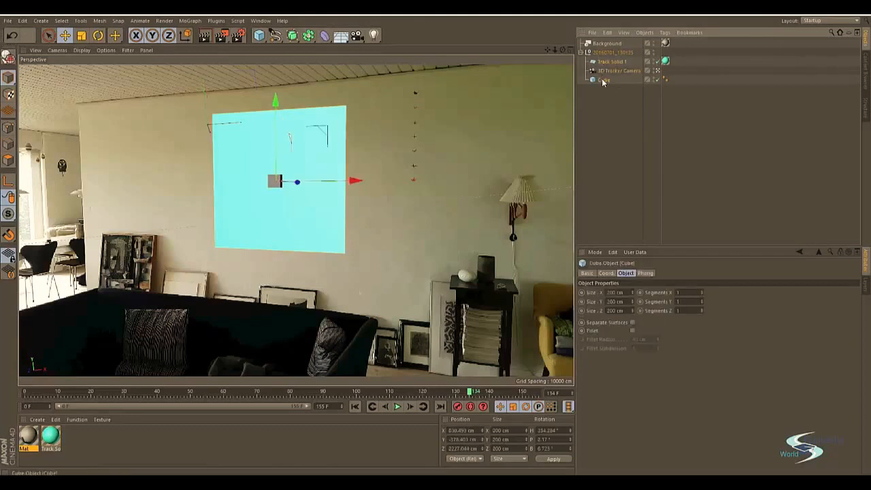
left_click(657, 70)
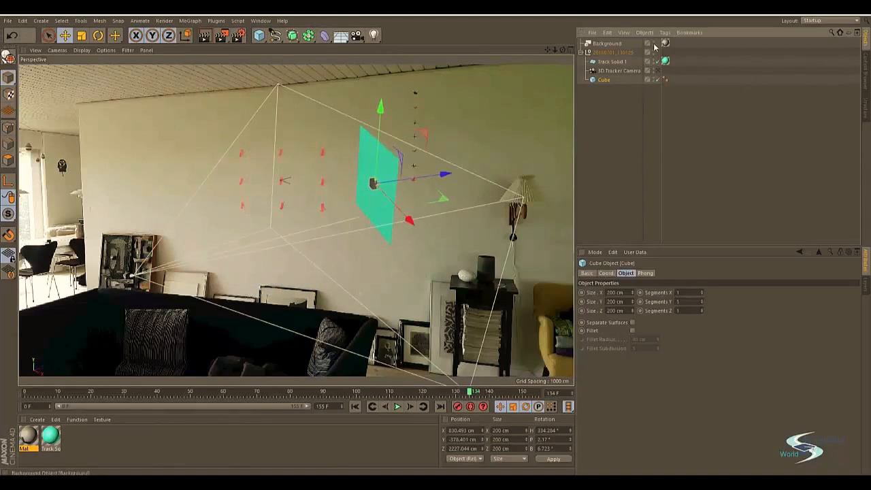
double_click(654, 43)
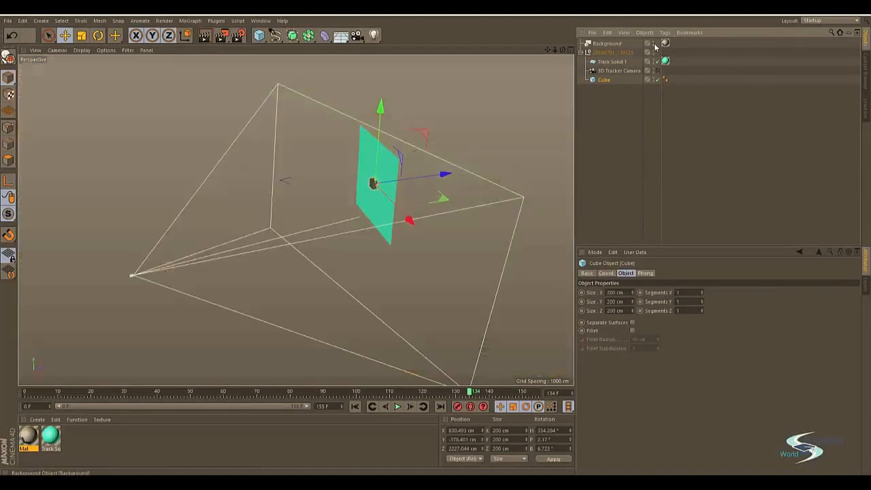
left_click_drag(424, 182, 311, 233, "alt")
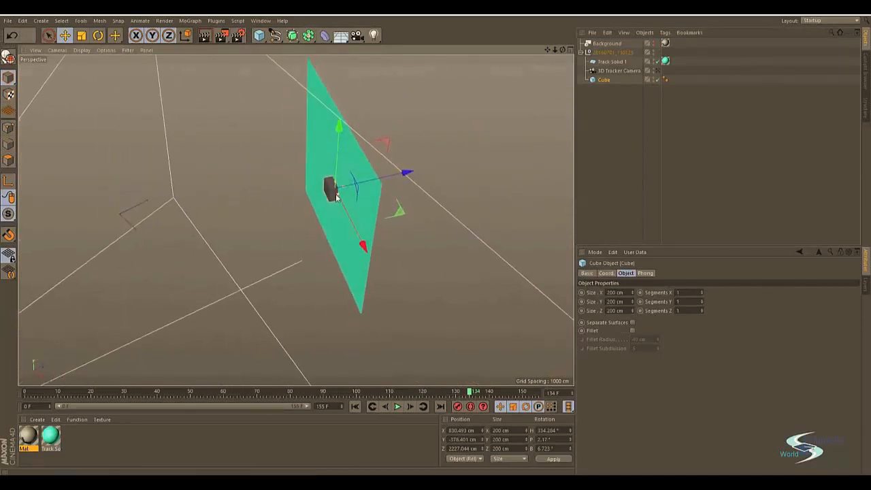
- Resize the cube into a flat canvas about 2155 cm wide, about 1723 cm high and 36 cm deep
left_click_drag(338, 198, 368, 264)
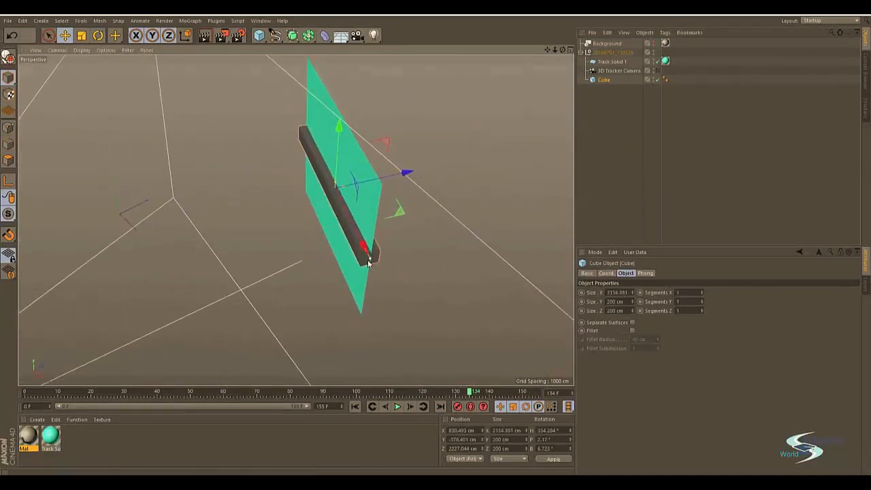
left_click_drag(338, 186, 360, 136)
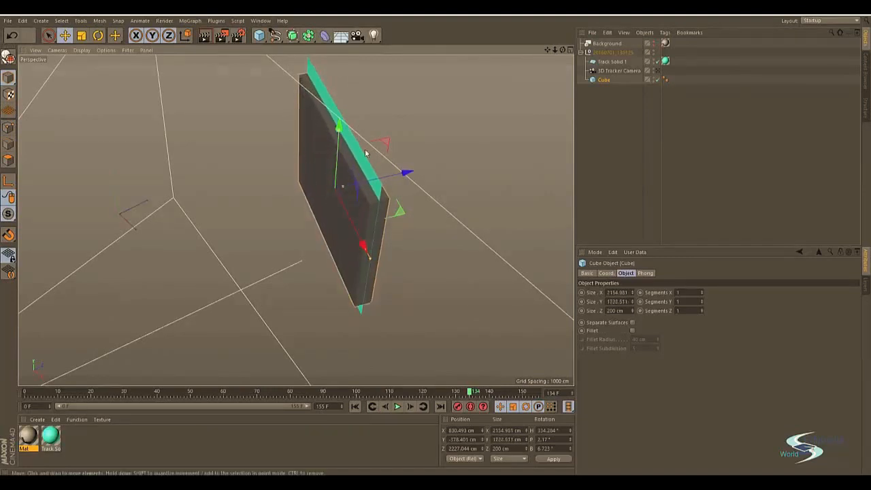
left_click_drag(632, 311, 632, 339)
left_click_drag(367, 200, 370, 145, "alt")
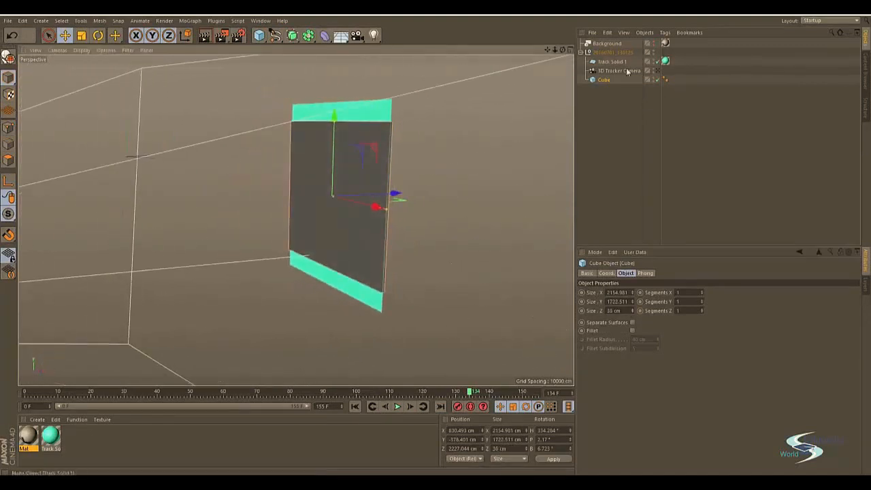
- Return to the 3D Tracker Camera view with the Background shown and hide Track Solid 1, undoing any accidental shift of the cube
left_click(657, 71)
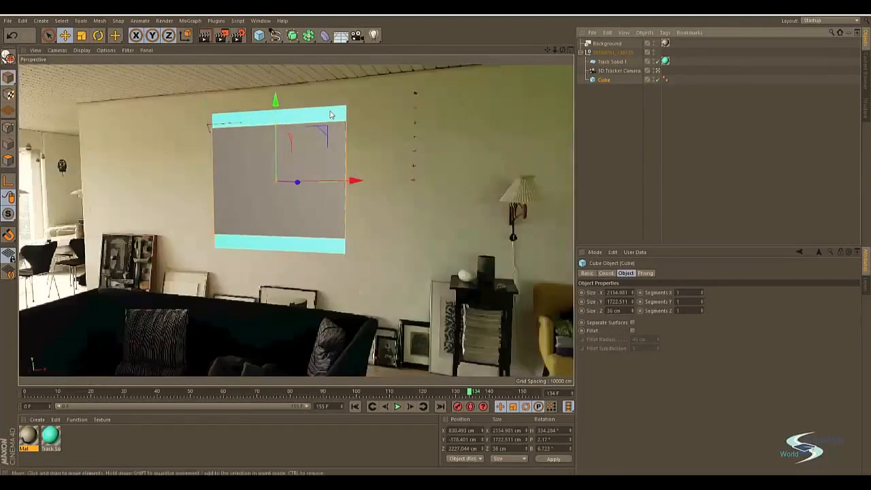
left_click(654, 61)
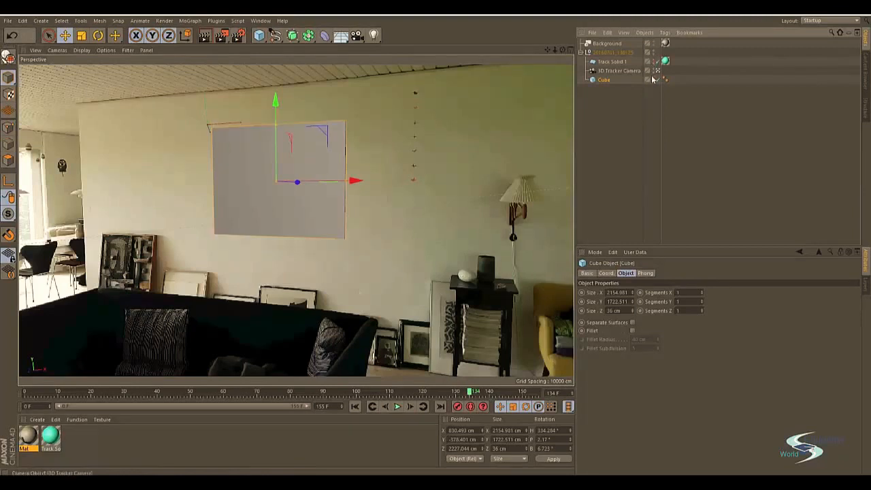
mouse_move(356, 182)
left_mouse_down()
mouse_move(550, 188)
mouse_move(352, 181)
left_mouse_up()
key("ctrl+z")
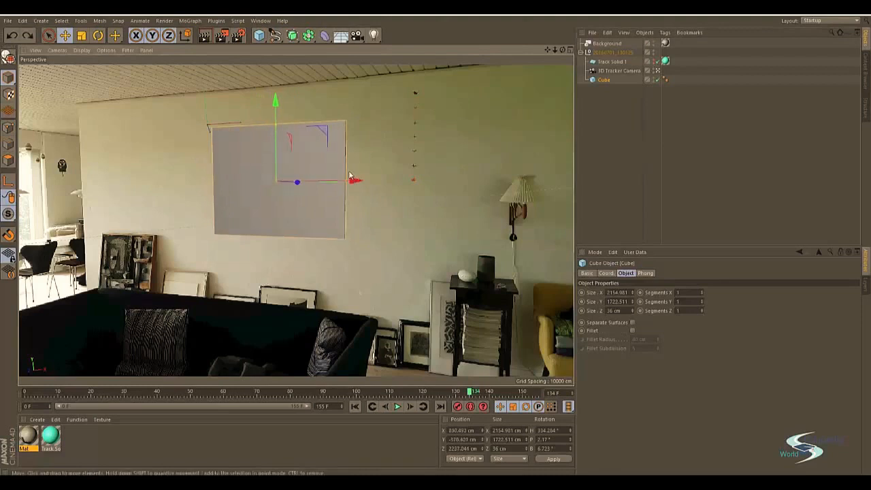
- Move the cube down the wall to a Y position of about -463 cm and rotate its bank to about 6.9°
left_click_drag(322, 136, 311, 154)
key("r")
left_click(521, 133)
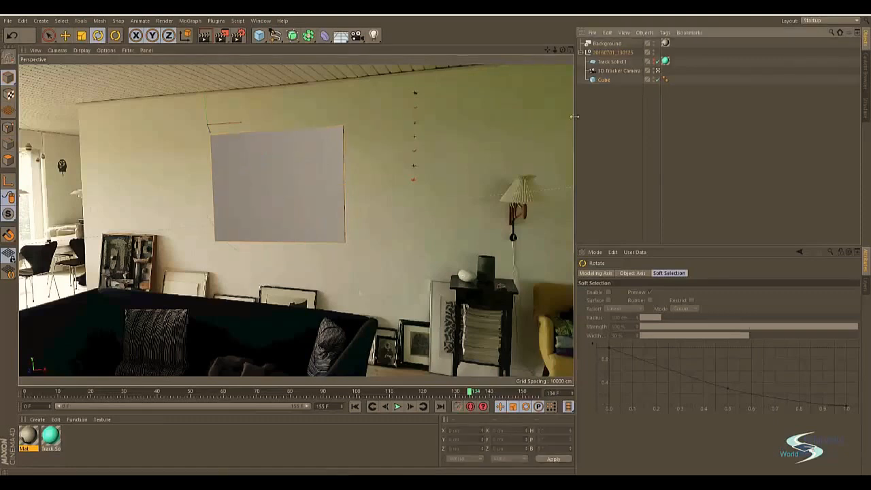
left_click(317, 158)
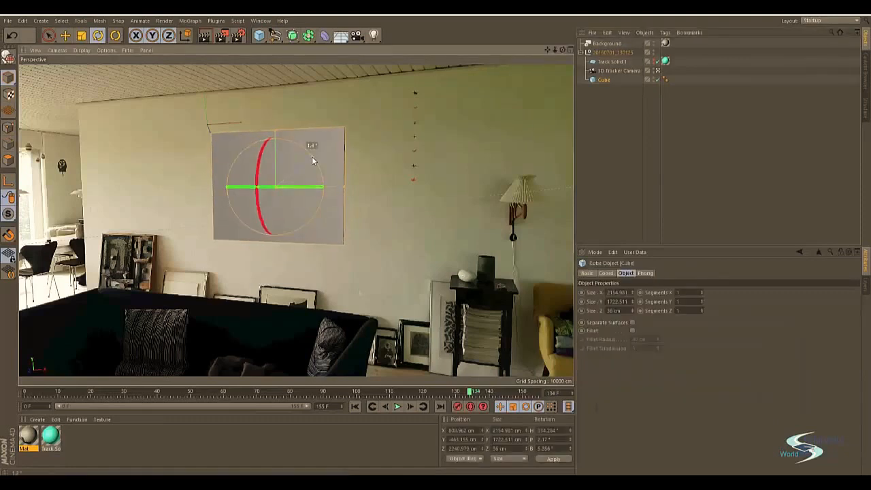
left_click(397, 144)
left_click(328, 176)
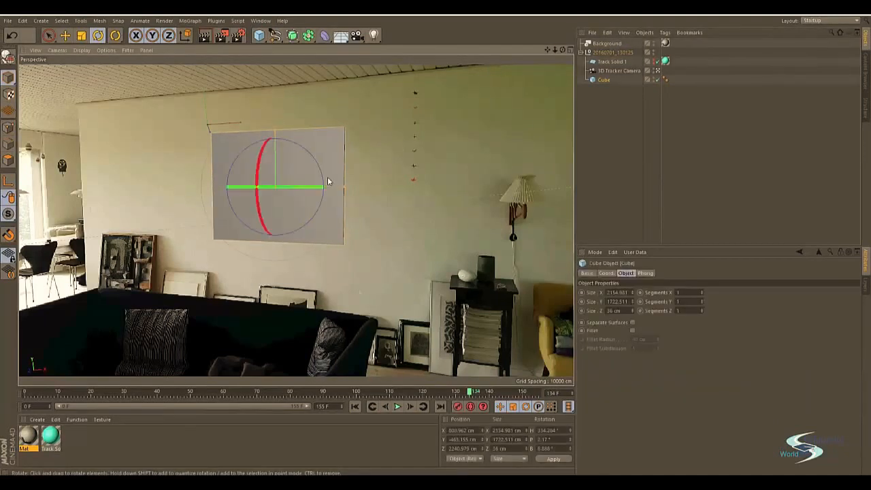
- Leave the 3D Tracker Camera view, hide the Background object and select the cube in an angled view
left_click(599, 105)
left_click(657, 71)
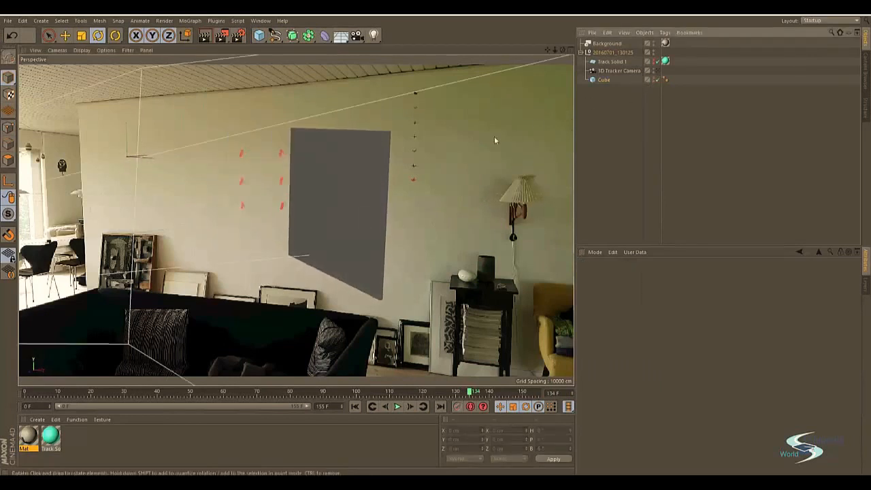
left_click(653, 45)
left_click_drag(320, 194, 449, 120, "alt")
left_click(377, 166)
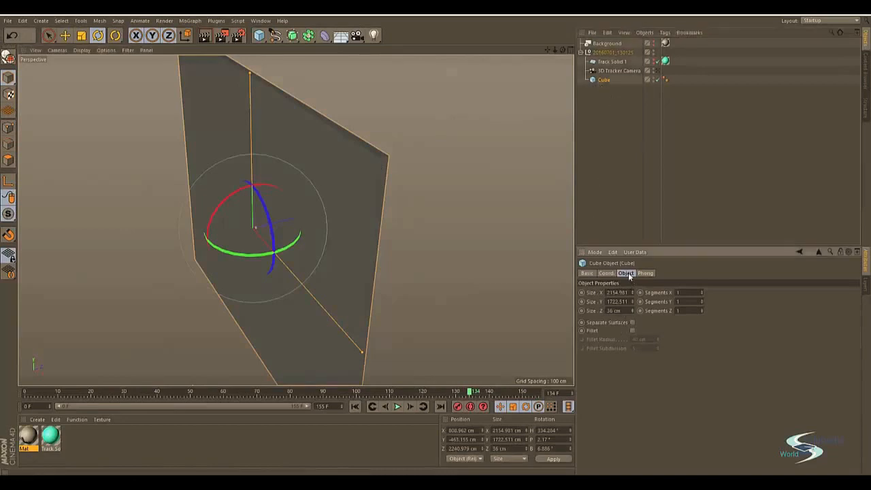
- Round the cube's edges with a fillet of 11 cm radius
left_click(633, 330)
scroll(392, 144, "up", 5)
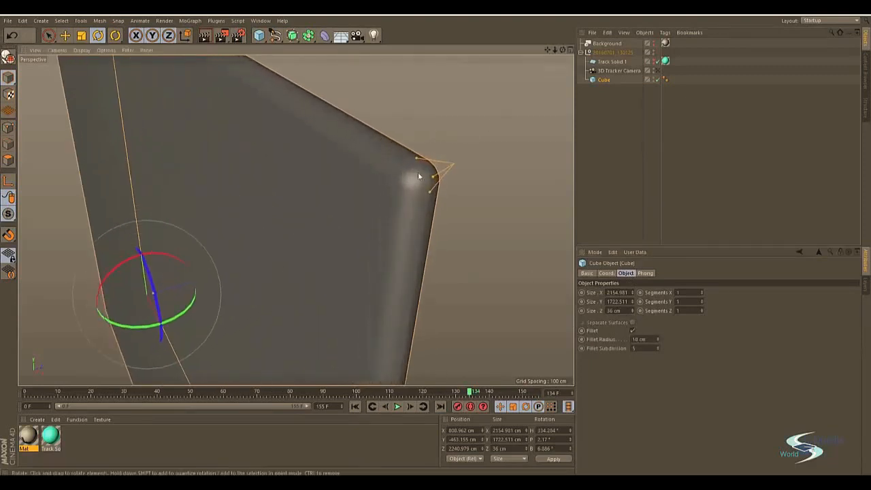
left_click_drag(418, 176, 415, 269, "alt")
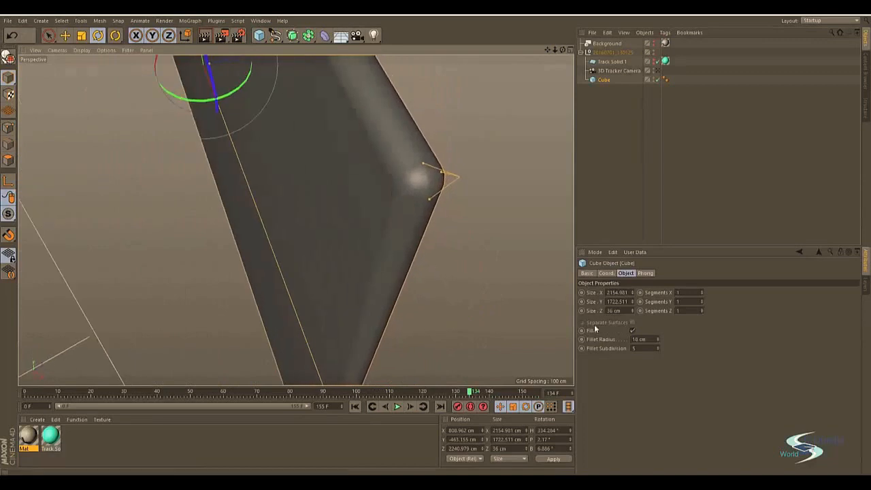
left_click_drag(657, 337, 657, 336)
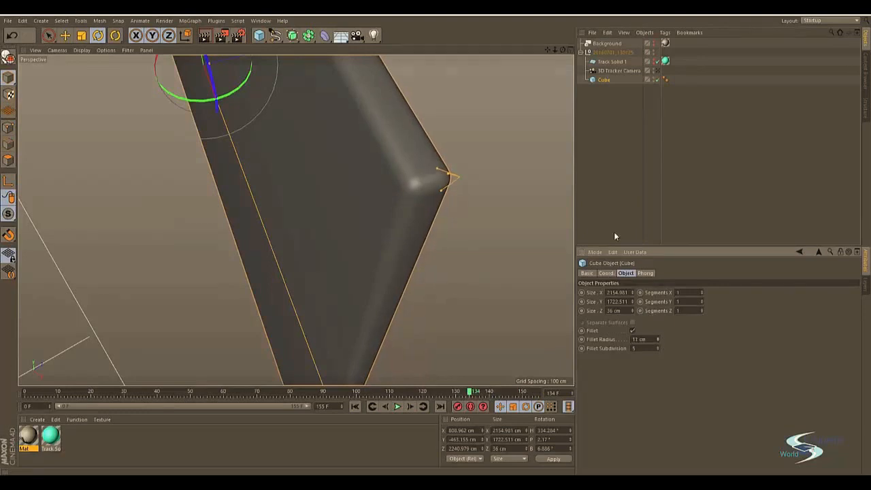
- Return to the 3D Tracker Camera view, test-render the canvas at frames 134 and 13, and move the playhead to frame 109
left_click(654, 110)
left_click(659, 70)
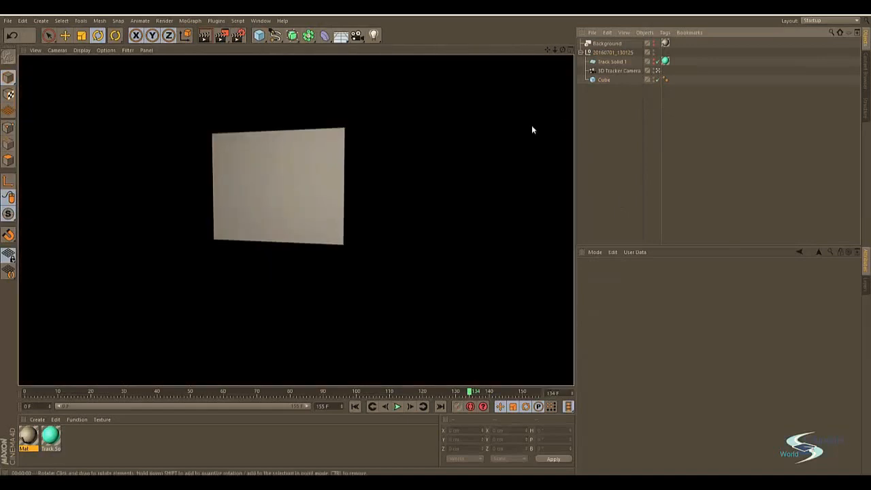
left_click(455, 134)
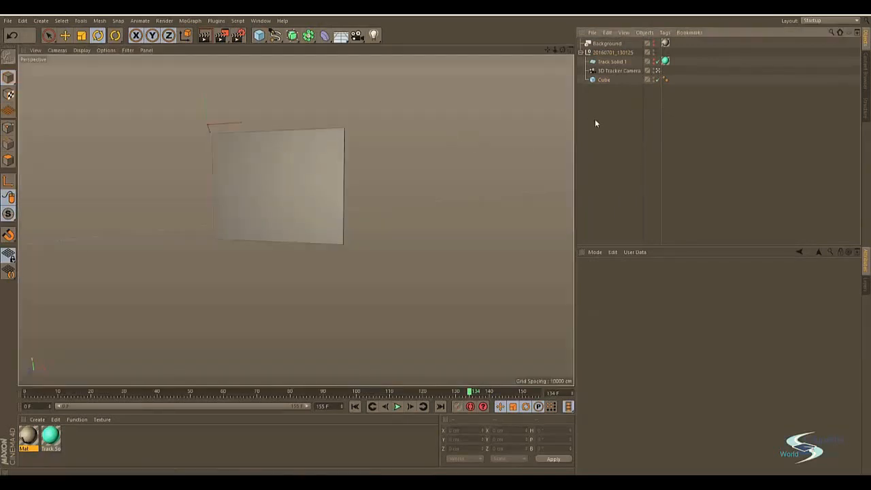
left_click_drag(469, 392, 70, 347)
key("ctrl+r")
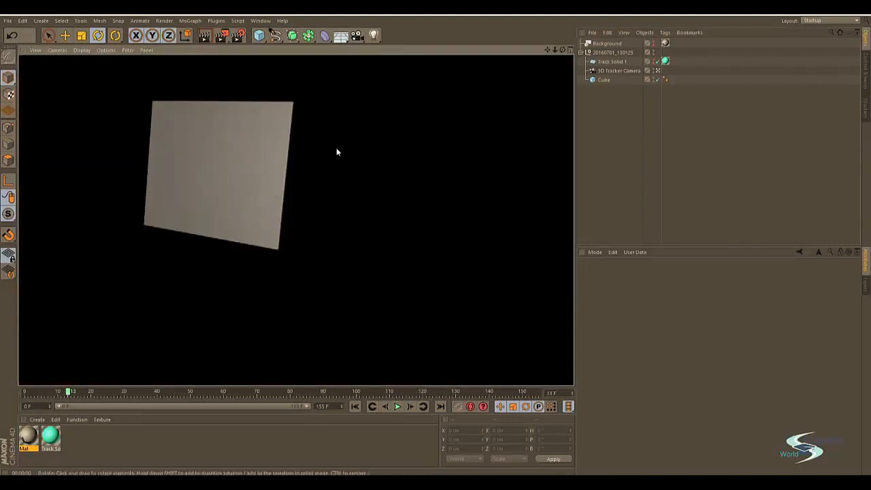
left_click(601, 80)
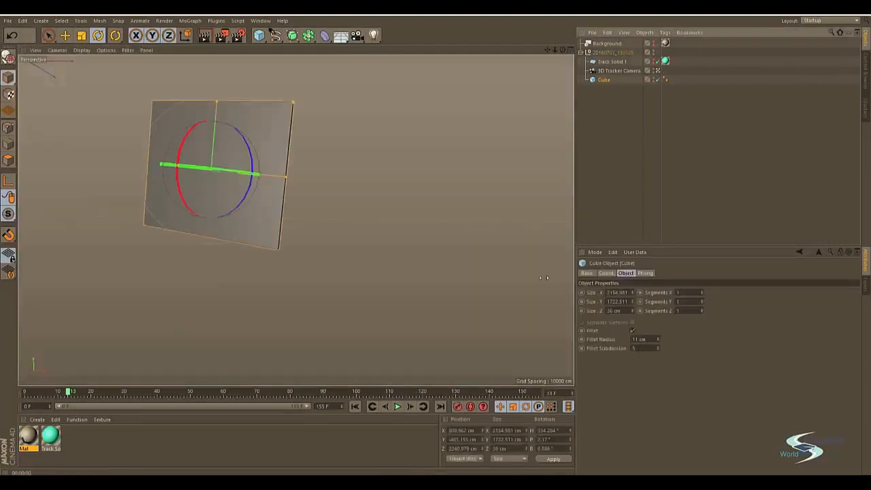
left_click(614, 125)
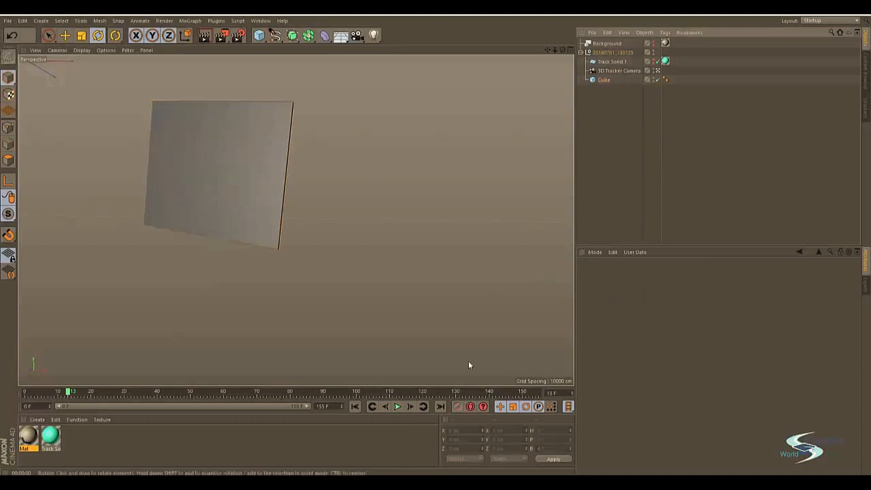
left_click_drag(70, 391, 388, 366)
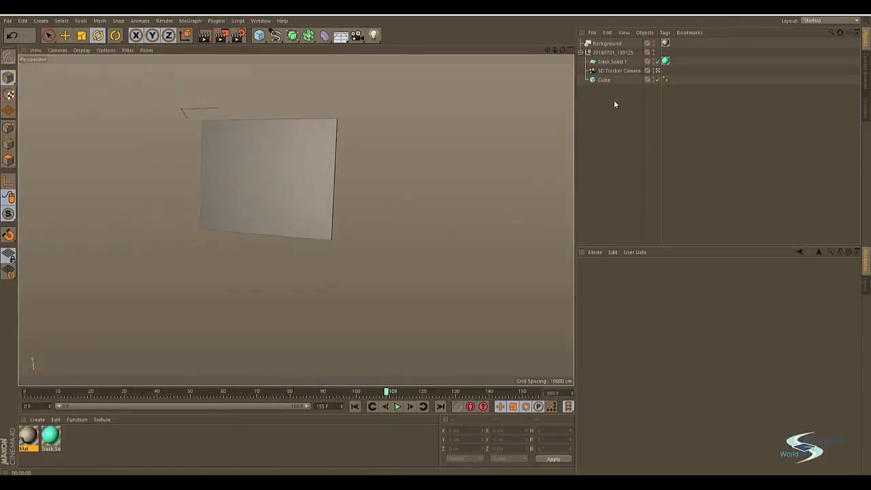
- Show Track Solid 1 outside the tracker camera view and enlarge it beyond the canvas to about 3256 by 2516 cm
left_click(653, 63)
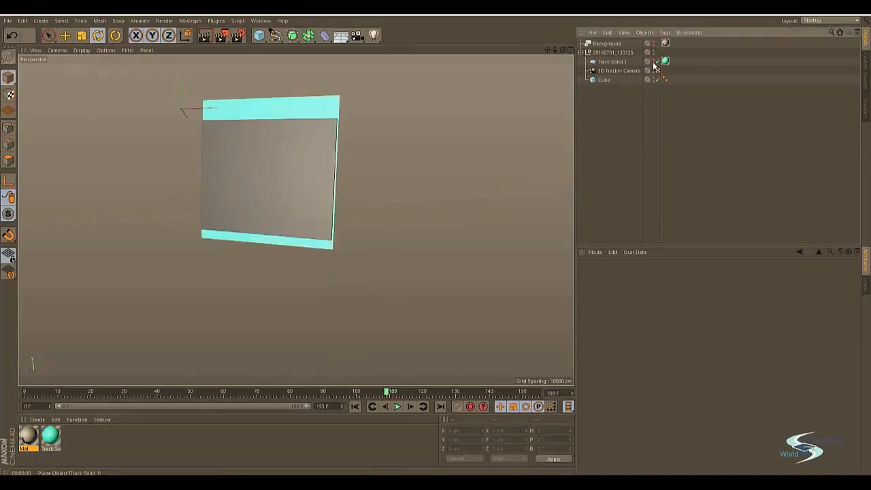
left_click(657, 71)
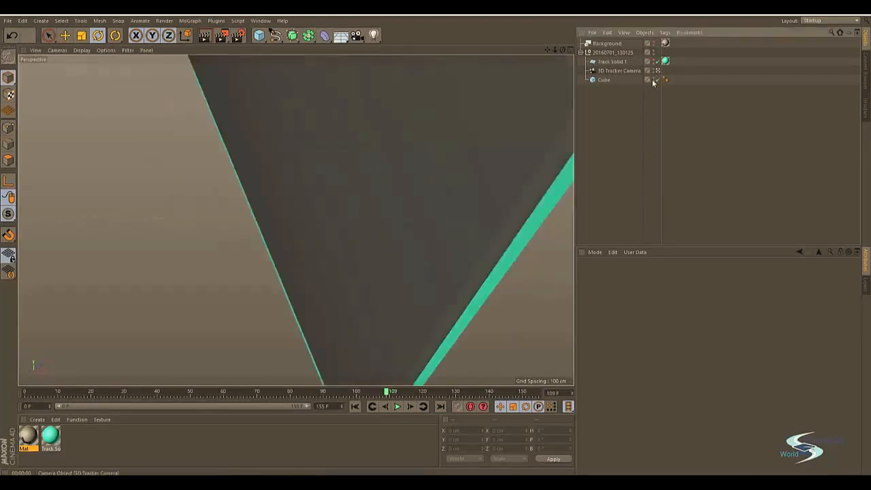
left_click_drag(430, 138, 176, 197, "alt")
left_click_drag(379, 114, 349, 146, "alt")
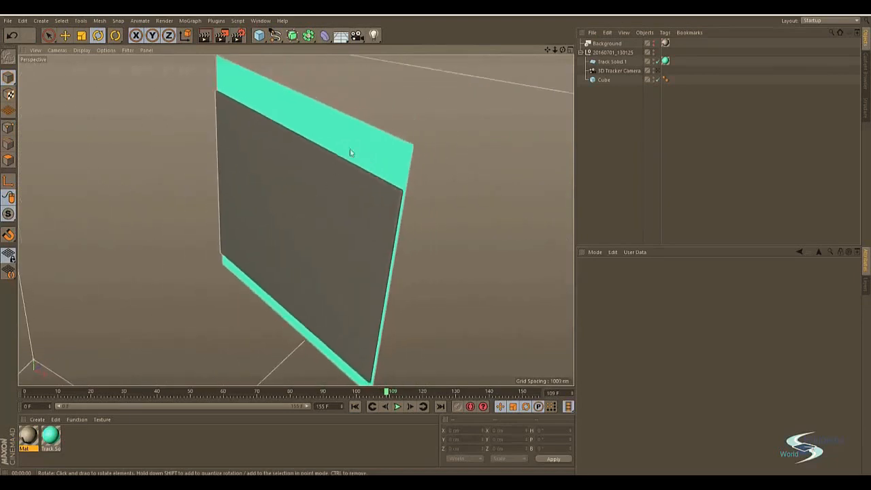
left_click(363, 142)
left_click_drag(389, 291, 463, 327)
left_click_drag(294, 99, 299, 75)
- Move Track Solid 1 down and along its depth axis so it sits against the back of the canvas
left_click_drag(295, 147, 323, 181, "alt")
scroll(381, 165, "up", 5)
left_click_drag(381, 164, 307, 228, "alt")
key("e")
left_click_drag(371, 200, 435, 189, "alt")
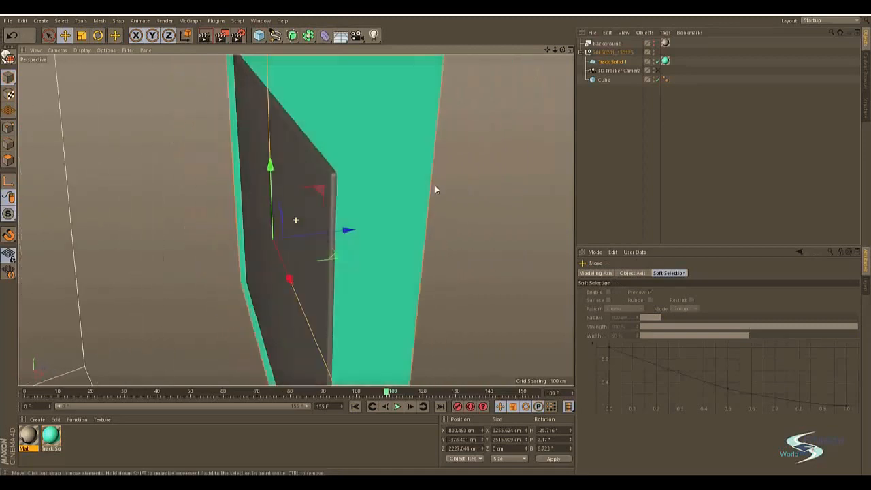
left_click_drag(349, 231, 347, 178)
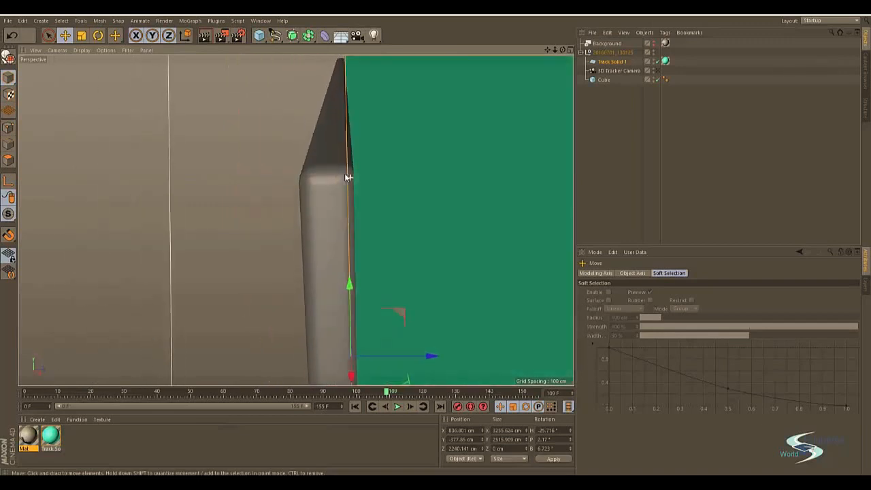
left_click_drag(431, 352, 481, 164)
left_click(409, 136)
left_click_drag(409, 136, 210, 200, "alt")
left_click(227, 163)
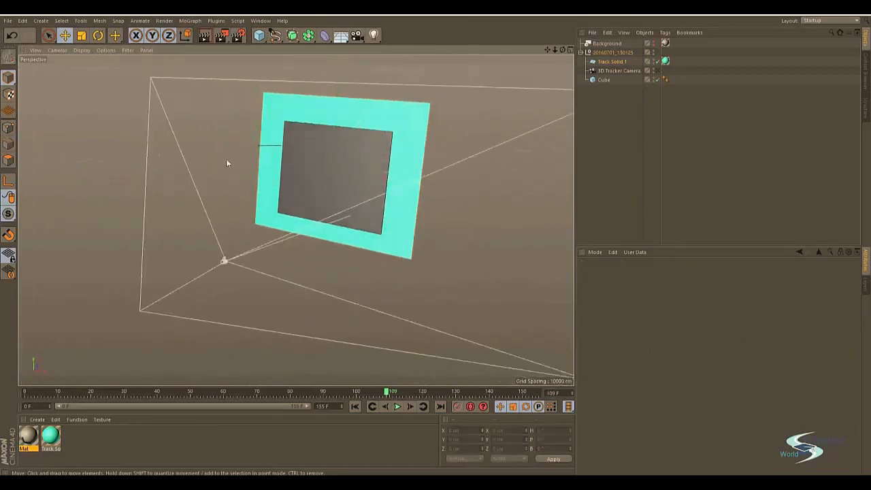
left_click_drag(226, 131, 269, 185, "alt")
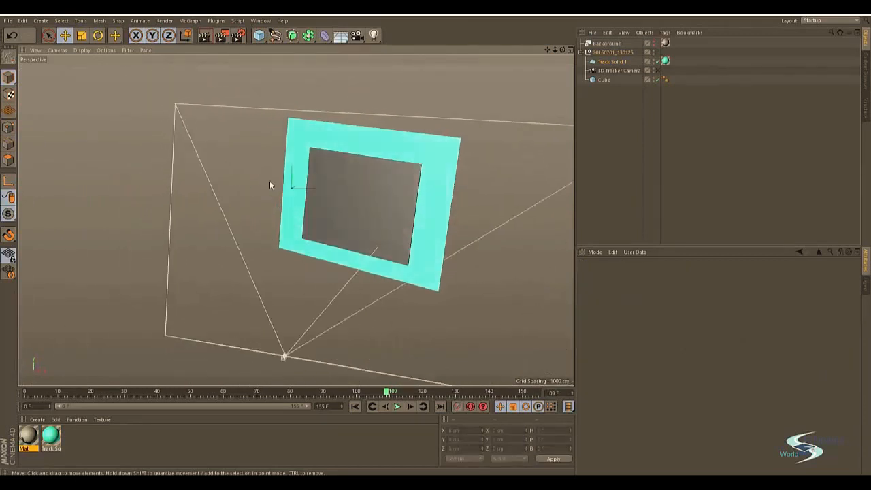
left_click_drag(383, 198, 379, 148, "alt")
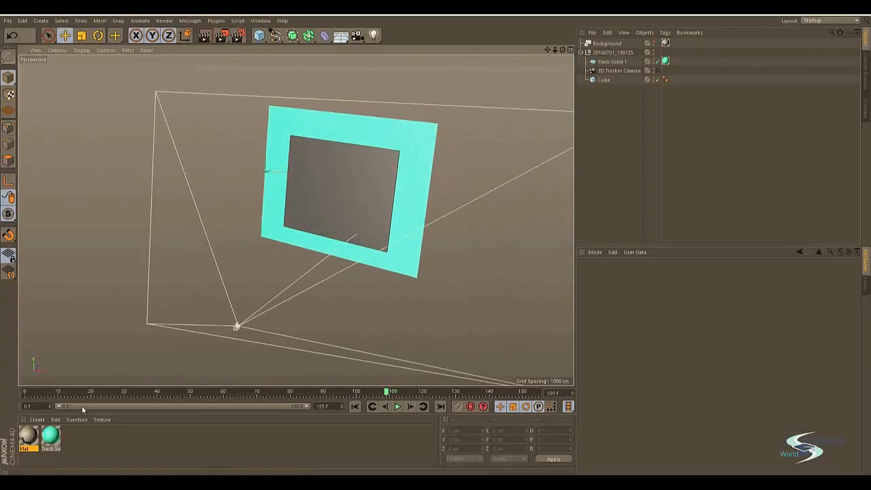
- Set the Track Solid 1 material's color to pure white, RGB 255, 255, 255
double_click(52, 437)
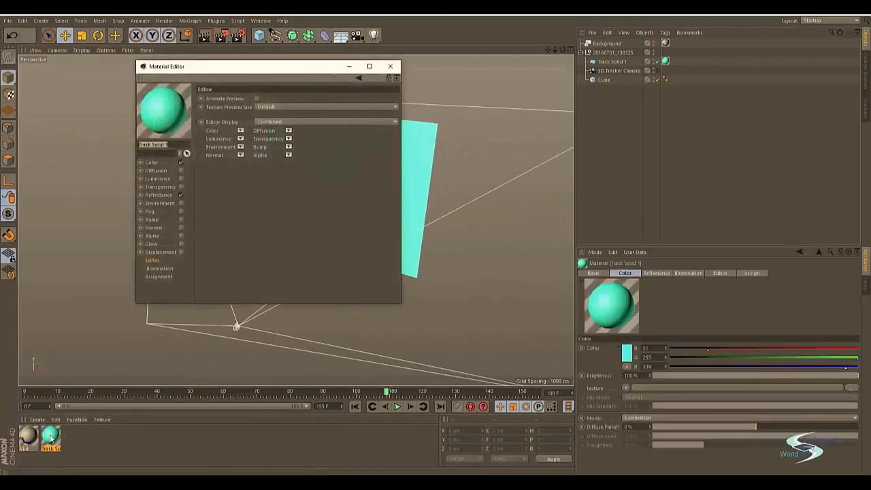
left_click(152, 163)
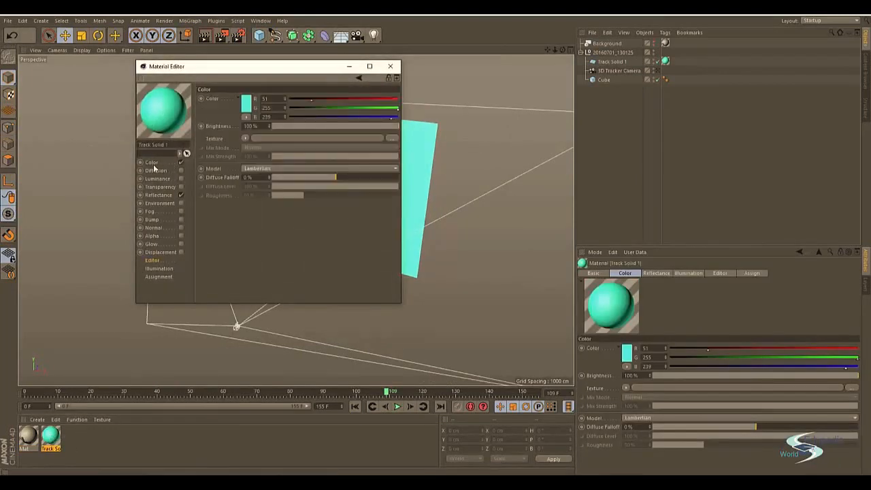
left_click(244, 104)
left_click(233, 150)
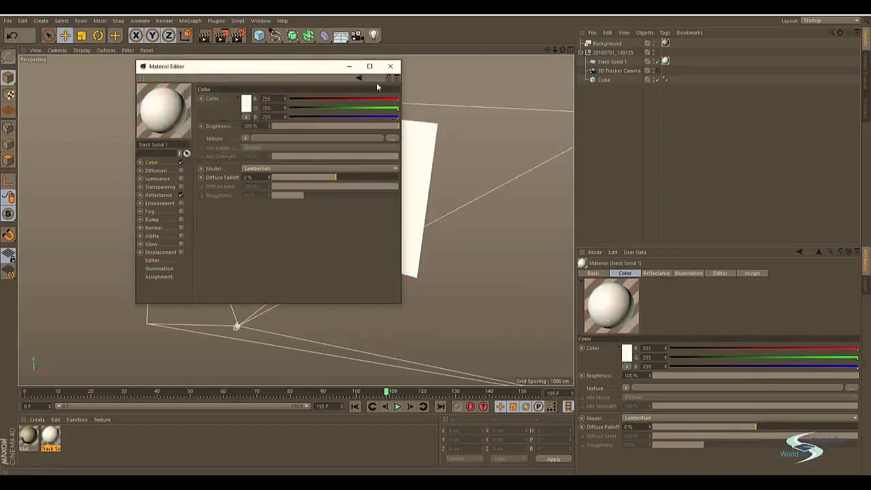
left_click(390, 66)
- Test-render the canvas and white solid through the 3D Tracker Camera and check the output size in the render settings
left_click_drag(283, 191, 378, 178, "alt")
left_click(658, 71)
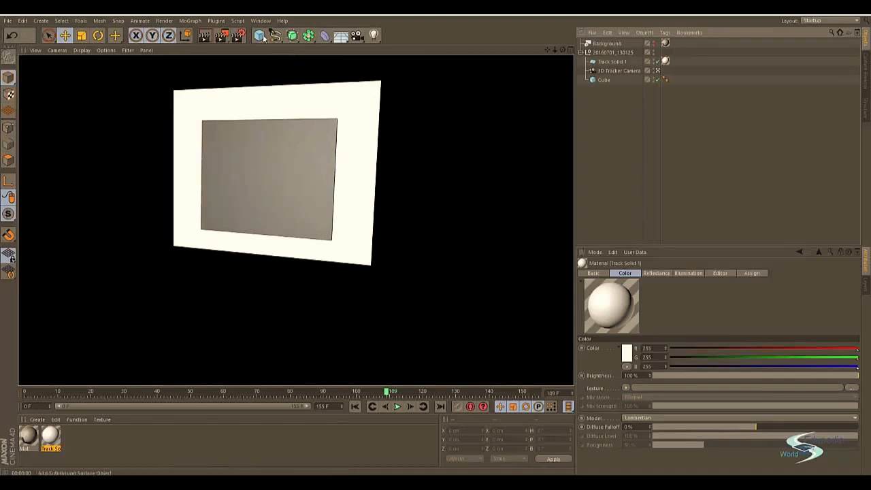
left_click(242, 35)
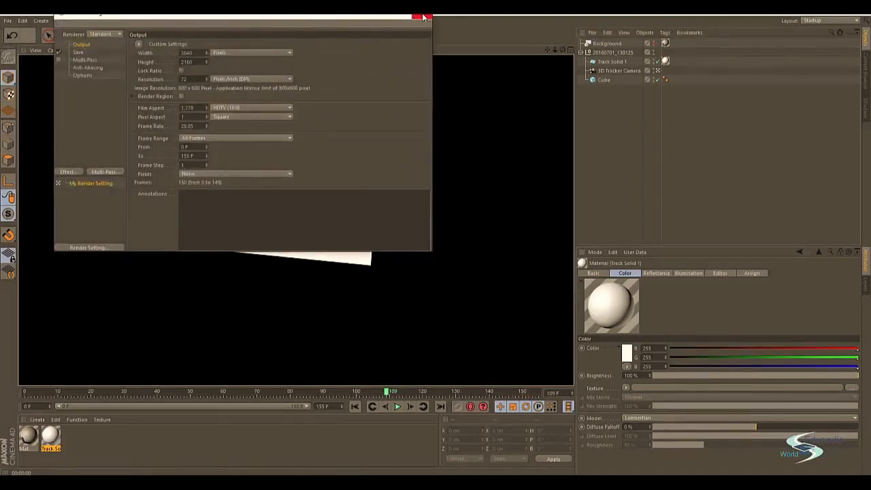
left_click(422, 16)
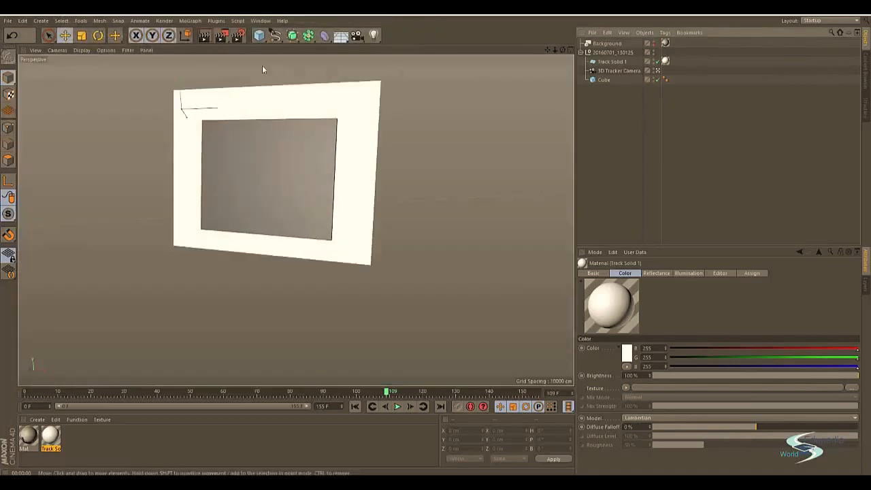
left_click(240, 36)
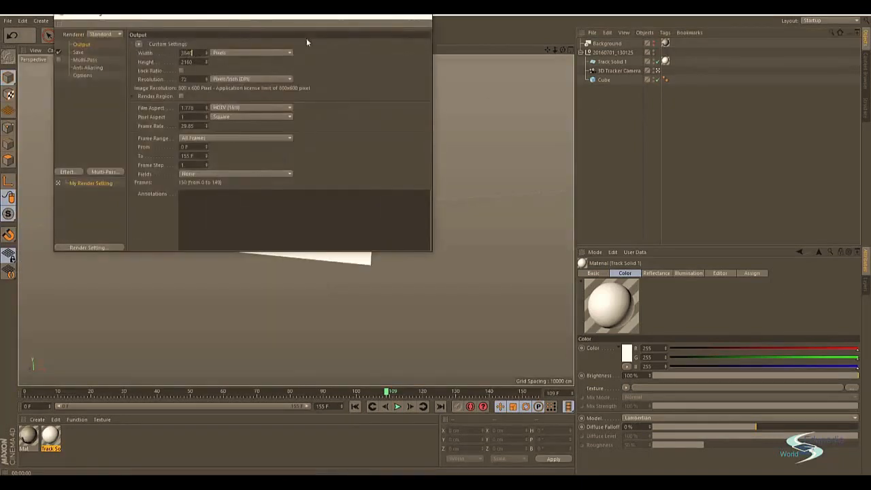
left_click(422, 16)
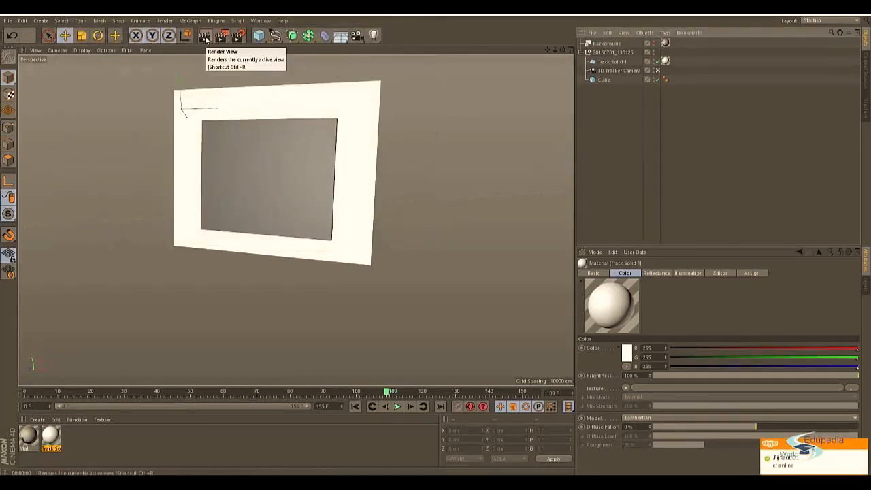
- Create a new material for the canvas and open it in the Material Editor
left_click(657, 70)
scroll(503, 109, "up", 6)
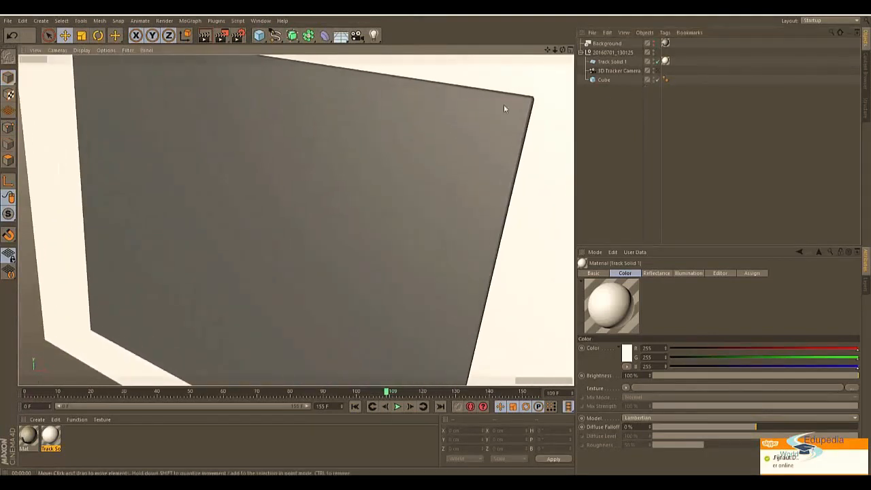
left_click_drag(503, 109, 371, 195, "alt")
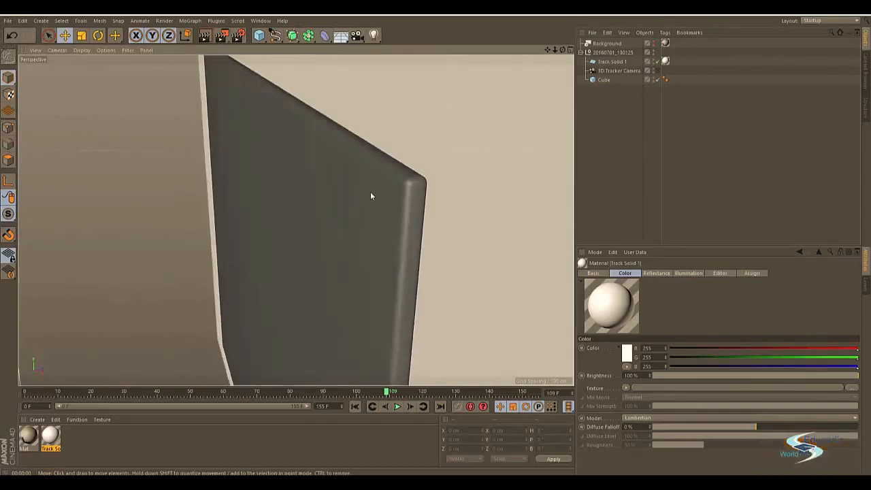
double_click(82, 436)
double_click(28, 435)
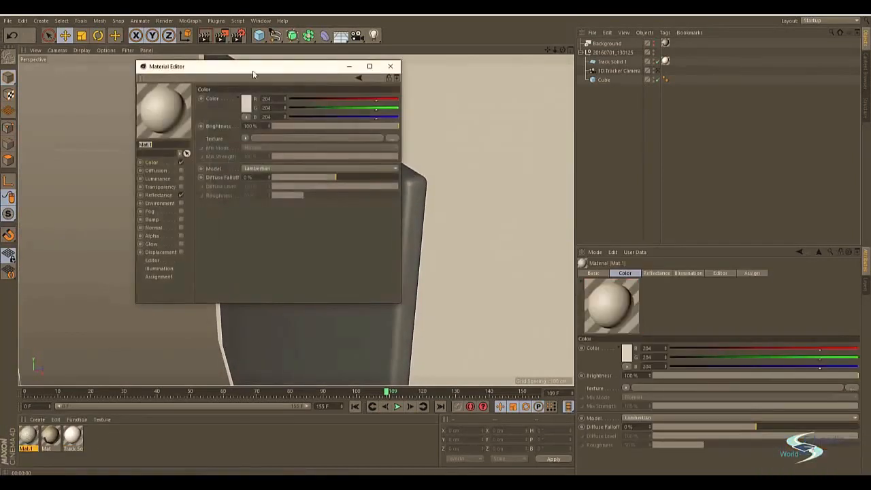
left_click_drag(253, 73, 511, 92)
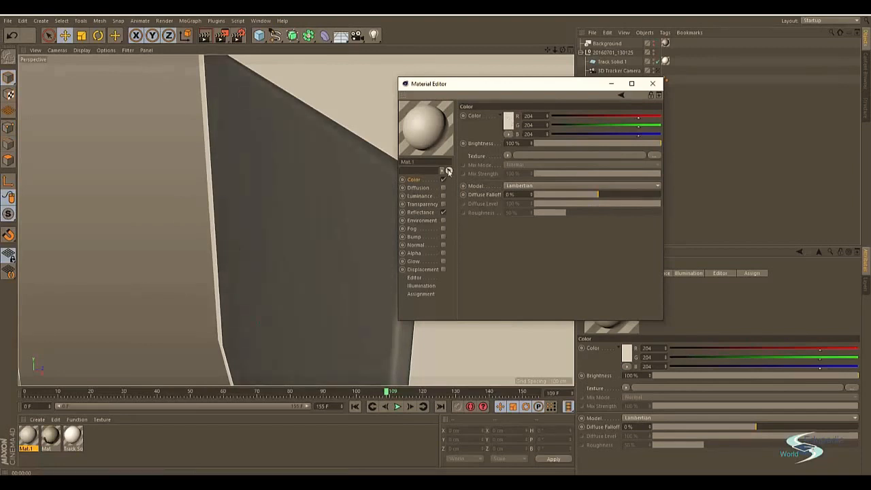
- Set the new material's default specular width to 31% and increase its specular strength
left_click(420, 213)
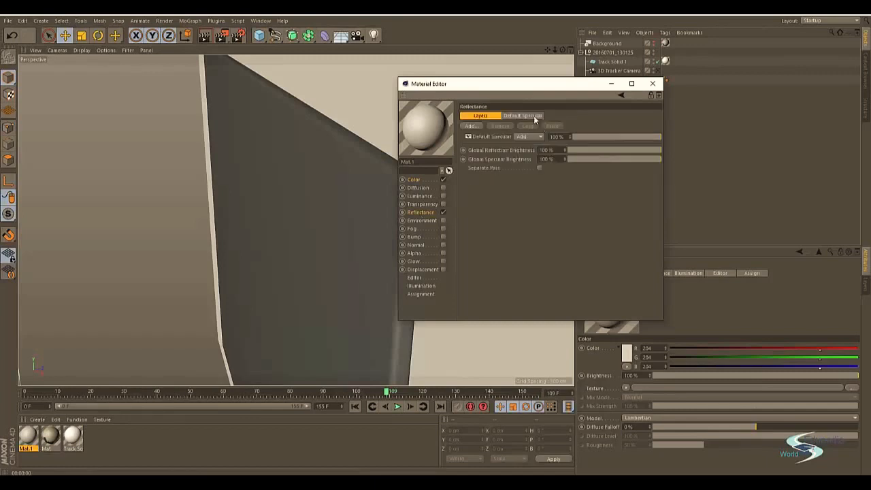
left_click(523, 116)
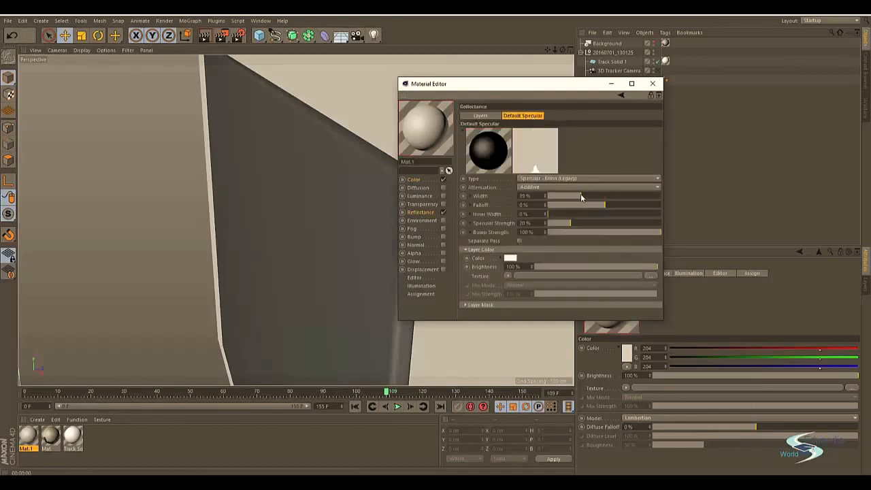
left_click(583, 195)
left_click(589, 223)
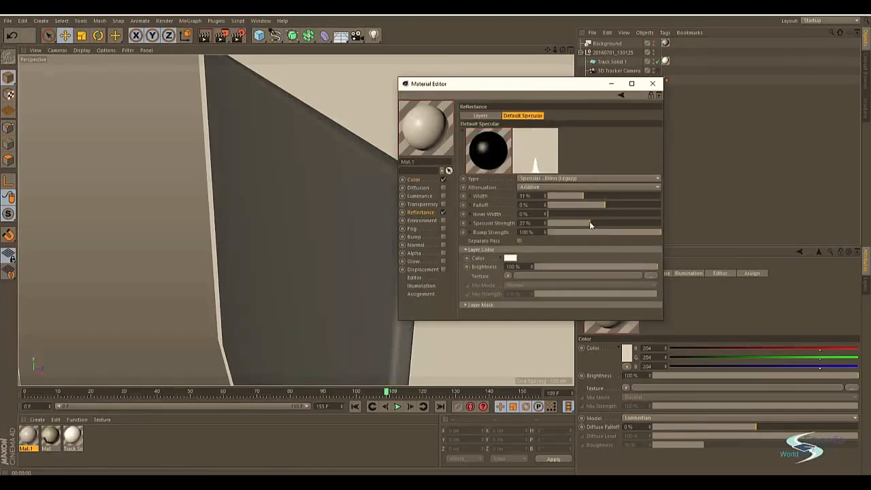
left_click(596, 225)
left_click(653, 84)
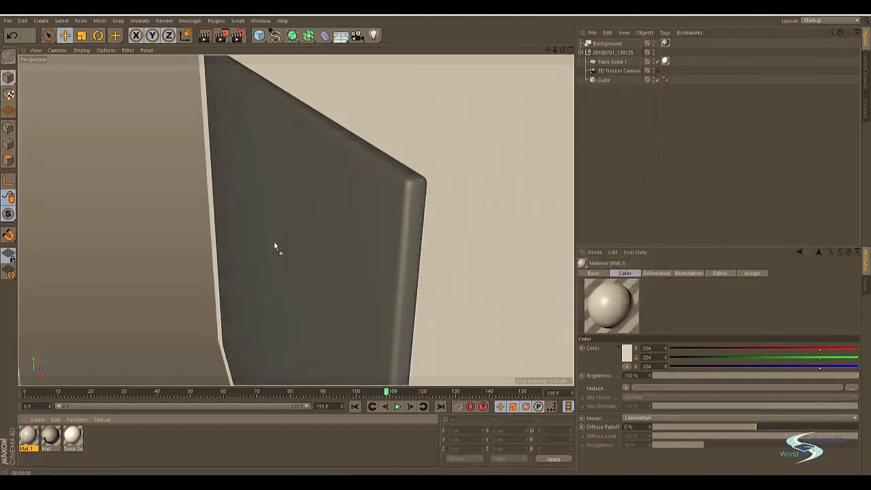
- Apply the new material to the canvas cube and check it through the 3D Tracker Camera before returning to the free perspective view
left_click_drag(331, 219, 331, 219)
left_click(615, 139)
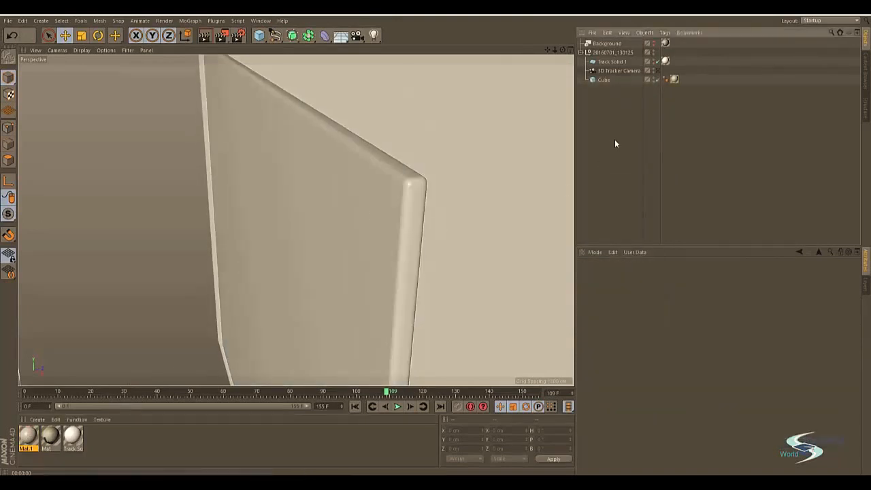
left_click(655, 71)
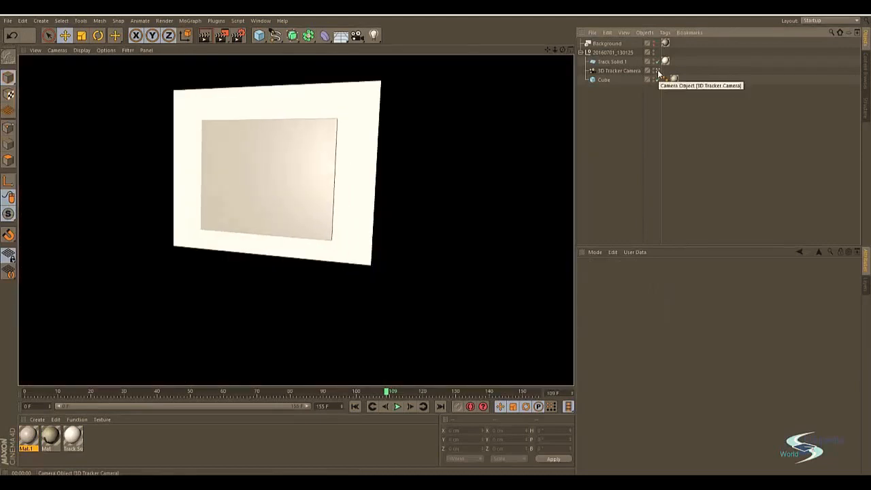
right_click(657, 73)
left_click(623, 123)
left_click(657, 71)
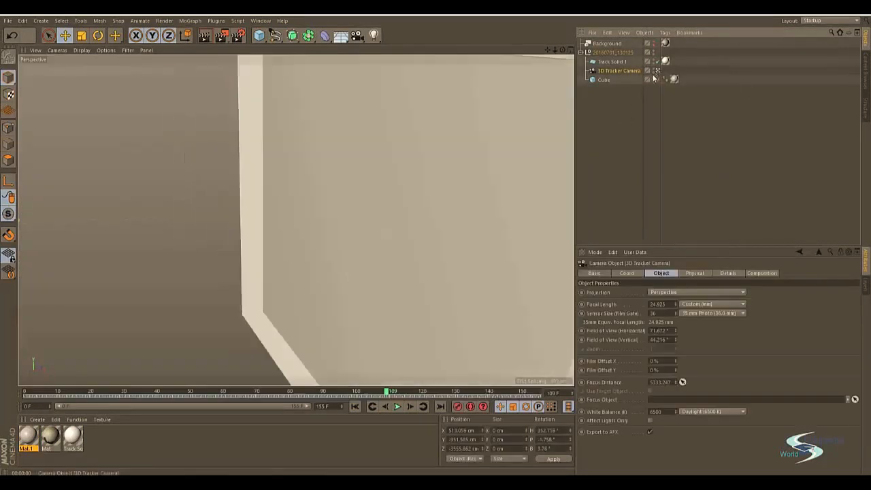
- Create another new material and name it Painting
left_click_drag(384, 161, 369, 170, "alt")
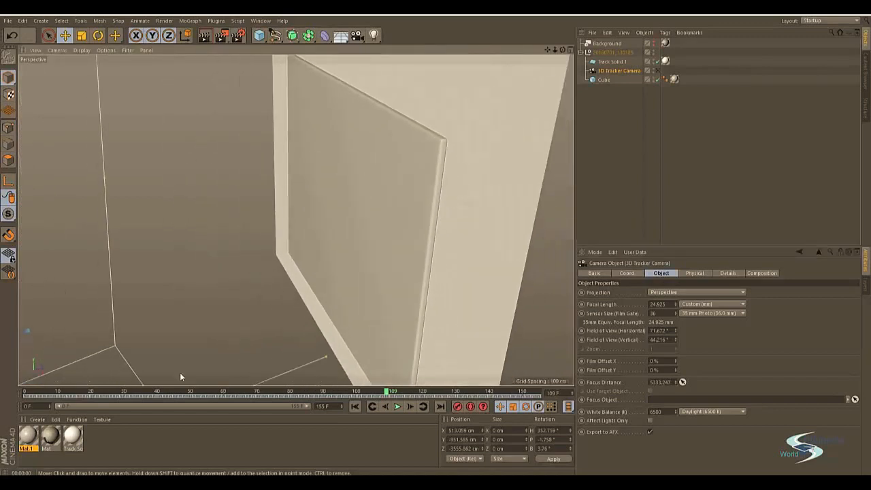
double_click(97, 438)
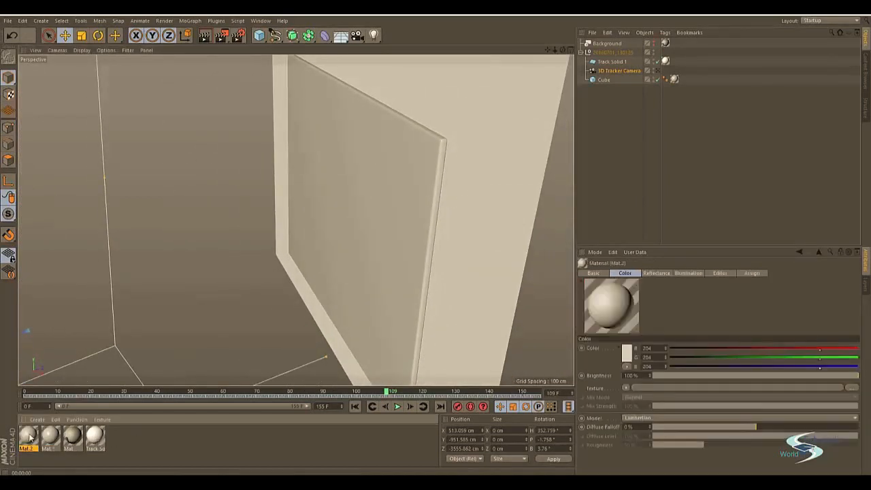
double_click(28, 435)
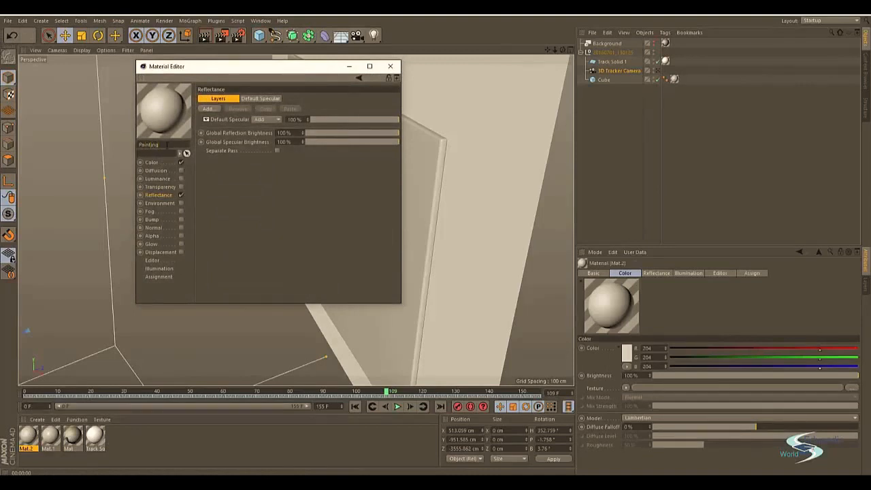
key("Return")
- Browse for the Painting material's color texture in the Video > Textures > Interior Design > Painting folder on drive D
left_click(151, 163)
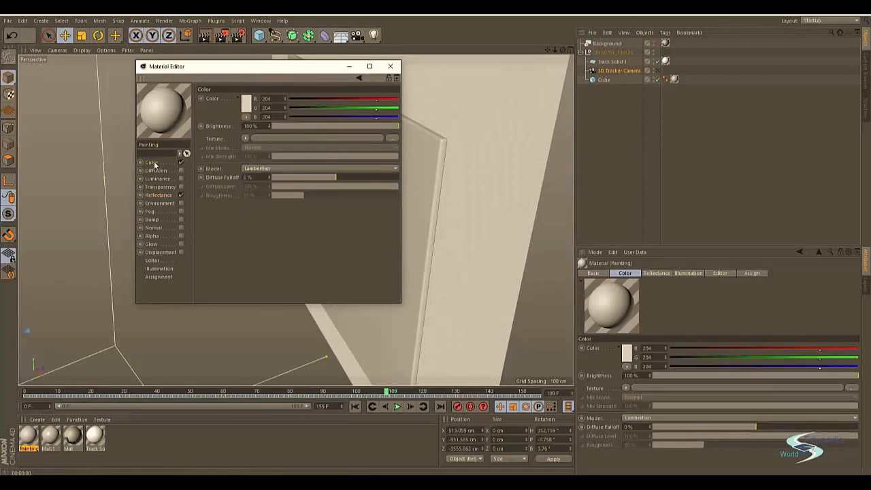
left_click(278, 139)
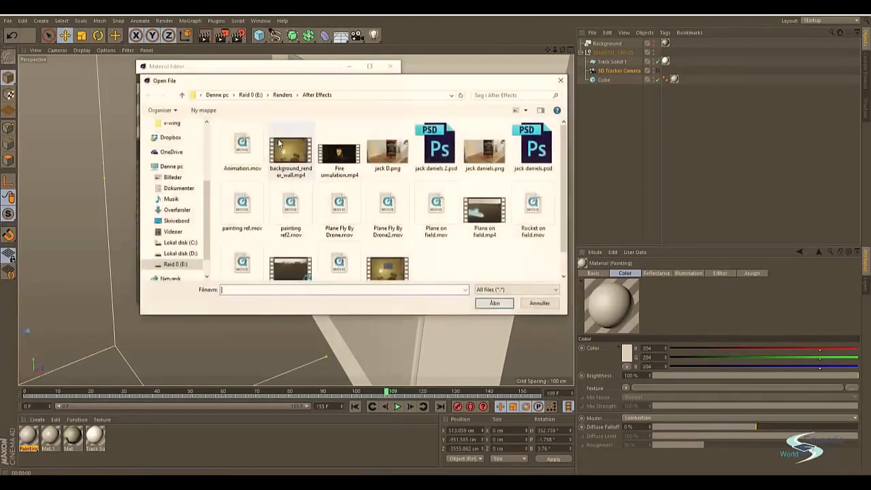
left_click(174, 254)
double_click(247, 203)
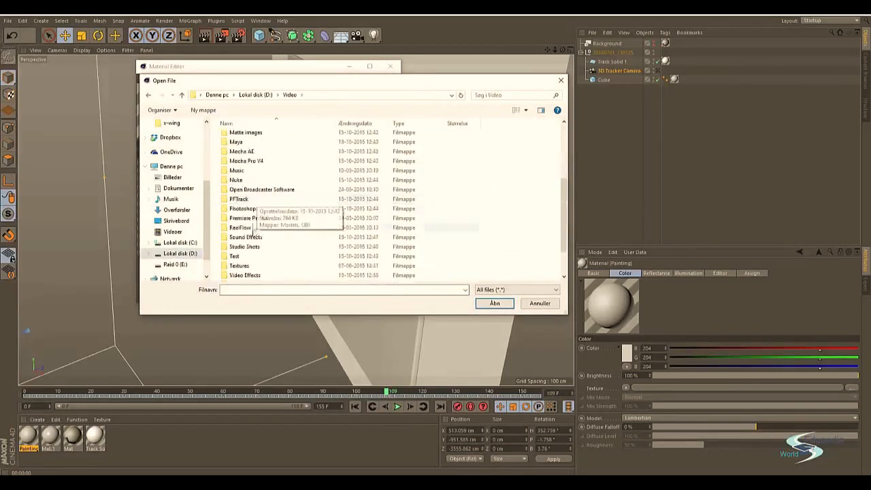
double_click(249, 265)
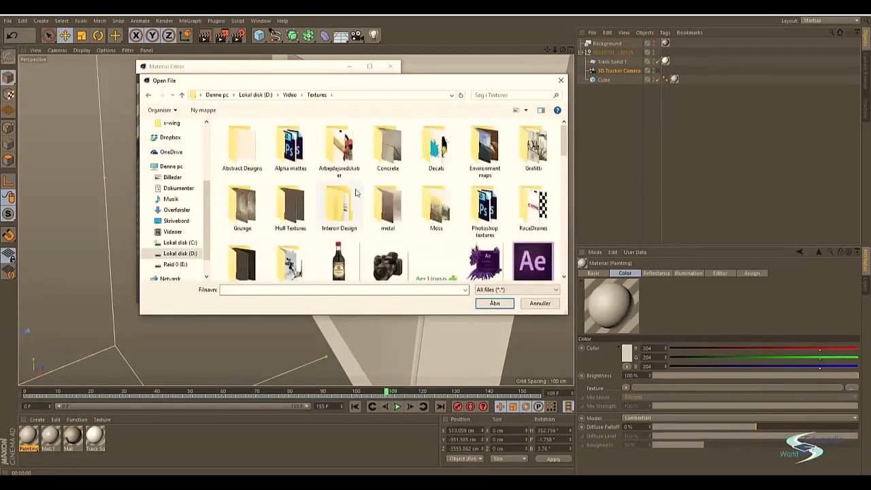
scroll(397, 181, "down", 1)
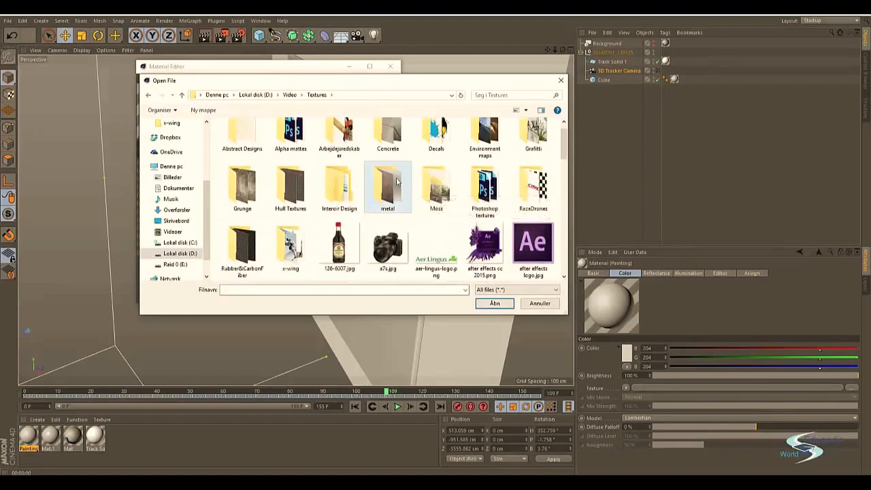
double_click(346, 183)
double_click(259, 156)
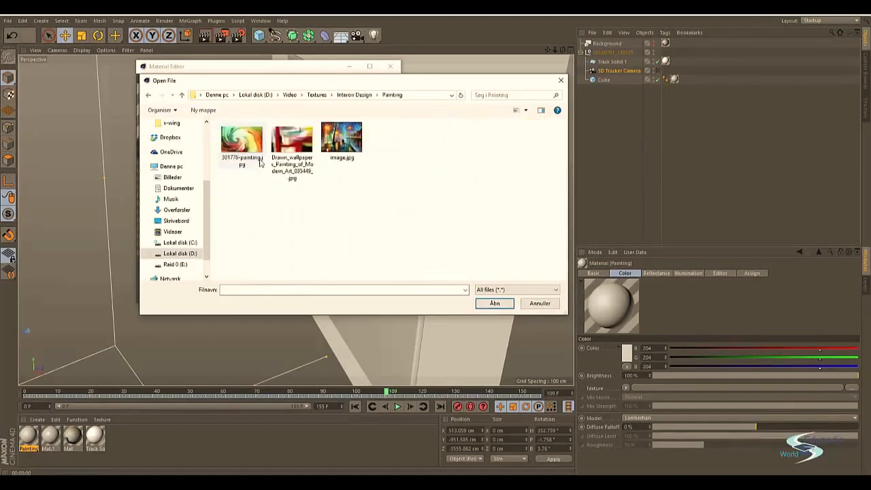
- Load 301776-painting.jpg as the Painting material's color texture and copy the image to the project location
left_click(344, 138)
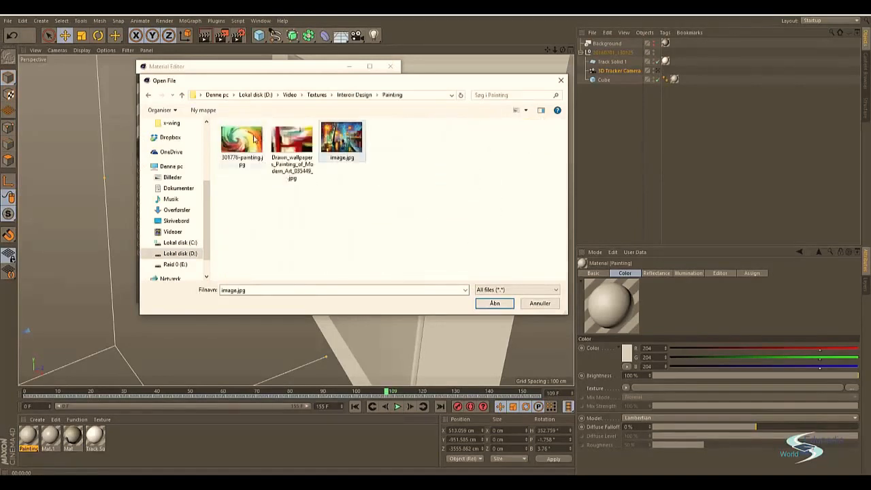
double_click(254, 138)
left_click(456, 279)
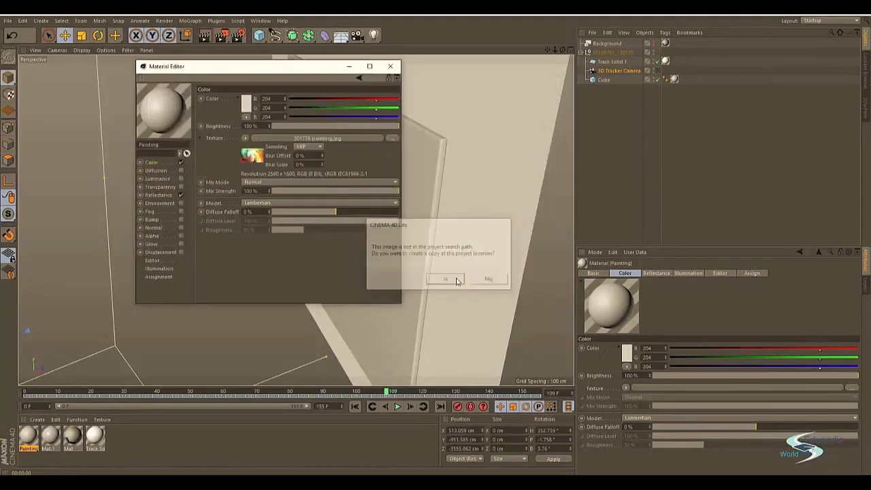
left_click_drag(255, 73, 523, 69)
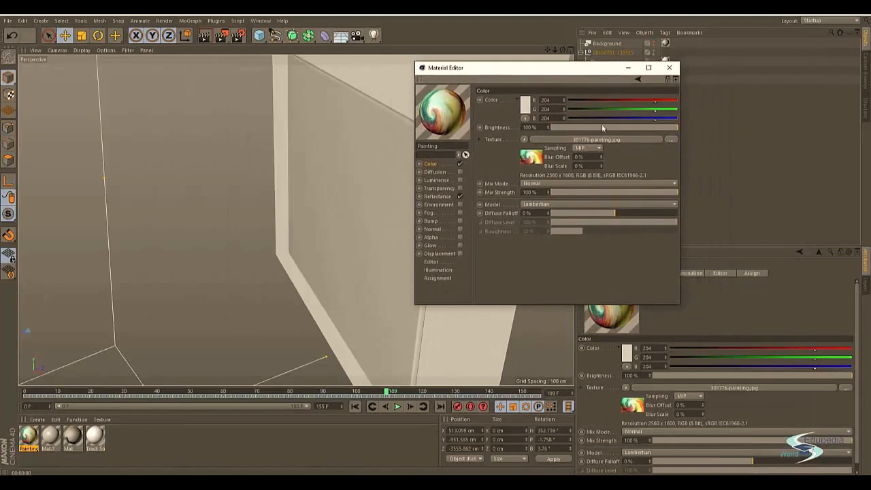
left_click(670, 70)
- Convert the canvas cube into an editable polygon object and keep it selected
middle_click(440, 144)
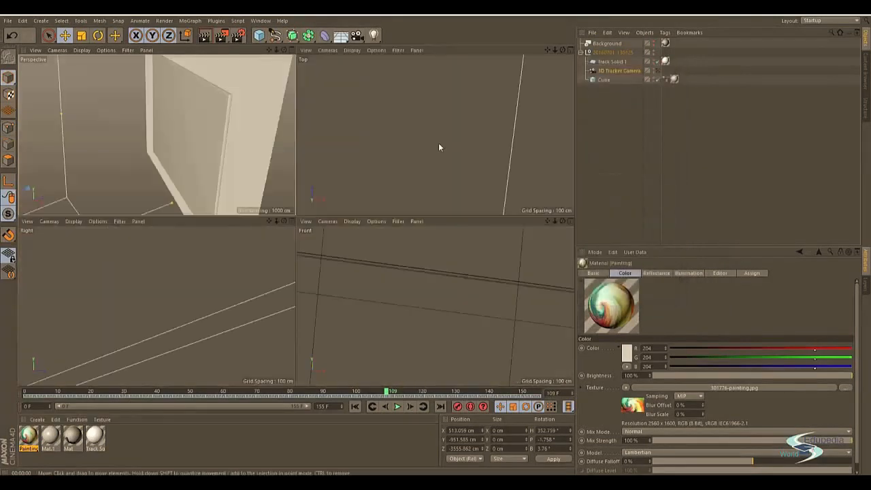
middle_click(228, 120)
key("h")
left_click_drag(410, 128, 420, 171, "alt")
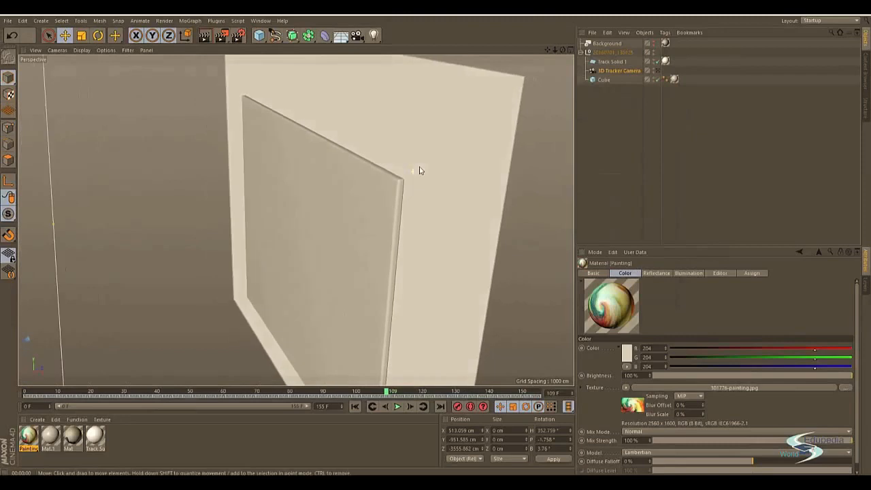
left_click(601, 80)
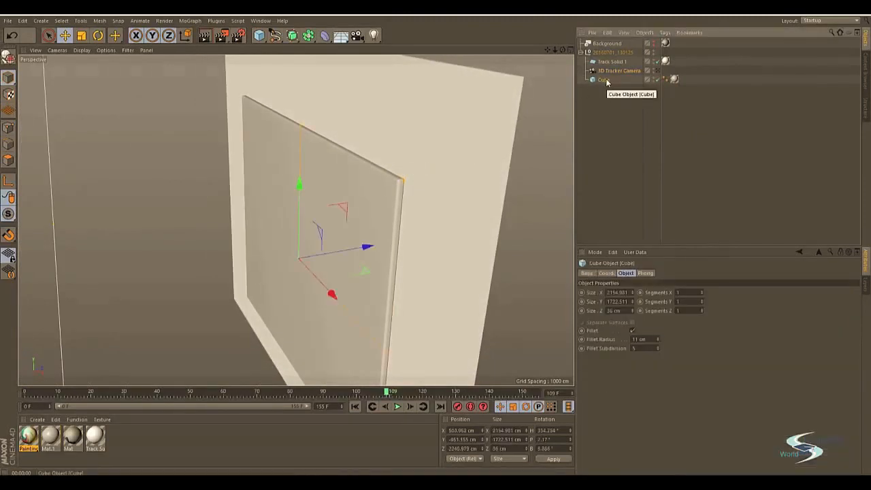
key("c")
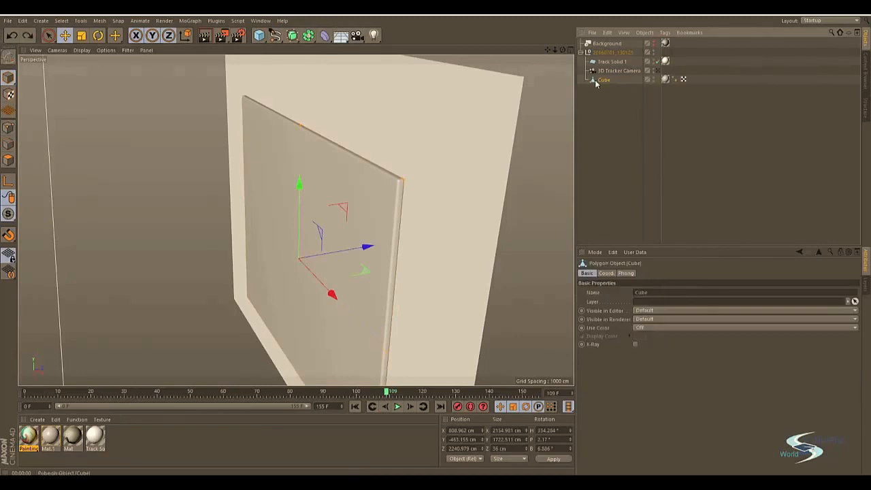
key("ctrl+z")
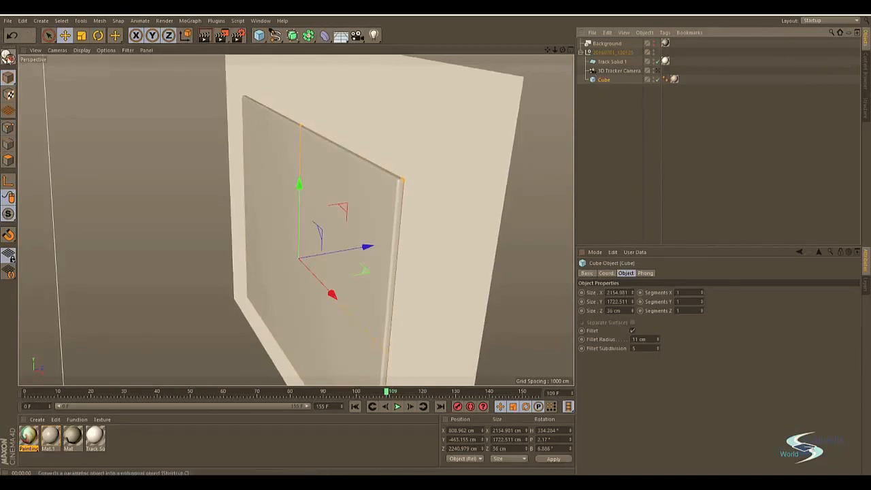
left_click(8, 55)
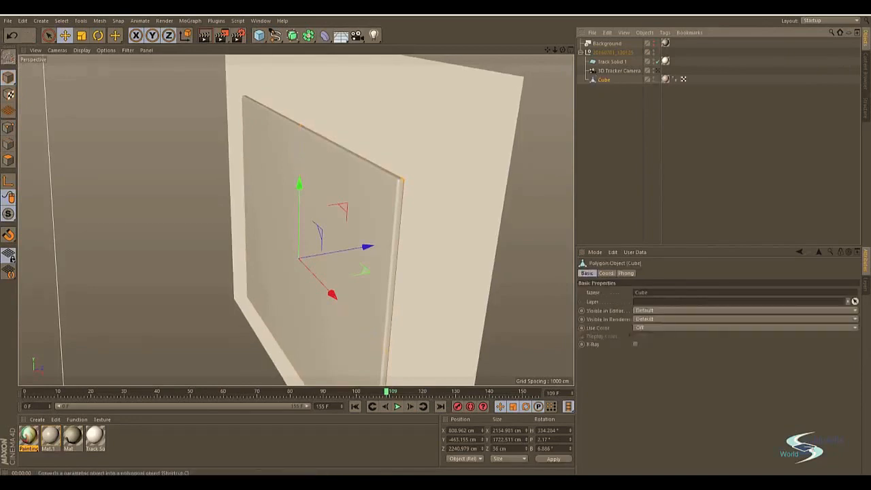
left_click(626, 113)
left_click(607, 80)
- Try moving the points at the canvas's upper corner along the depth axis and undo the moves
key("o")
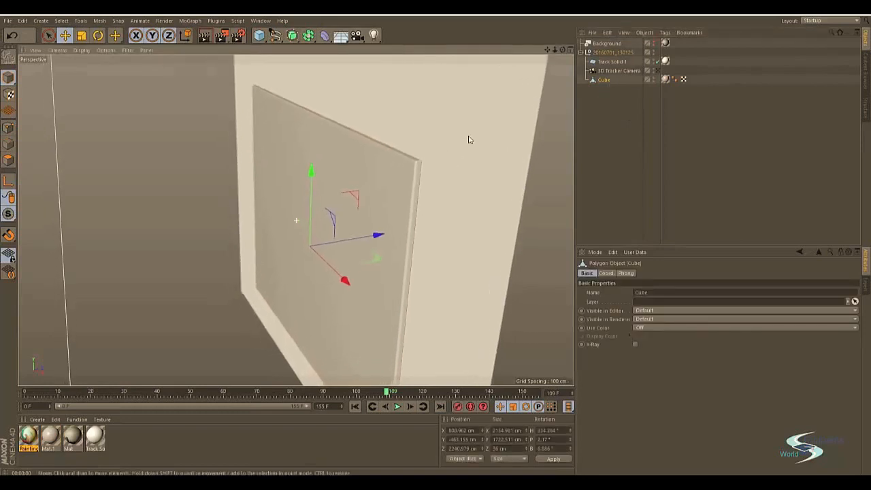
left_click_drag(426, 165, 398, 168, "alt")
left_click(9, 128)
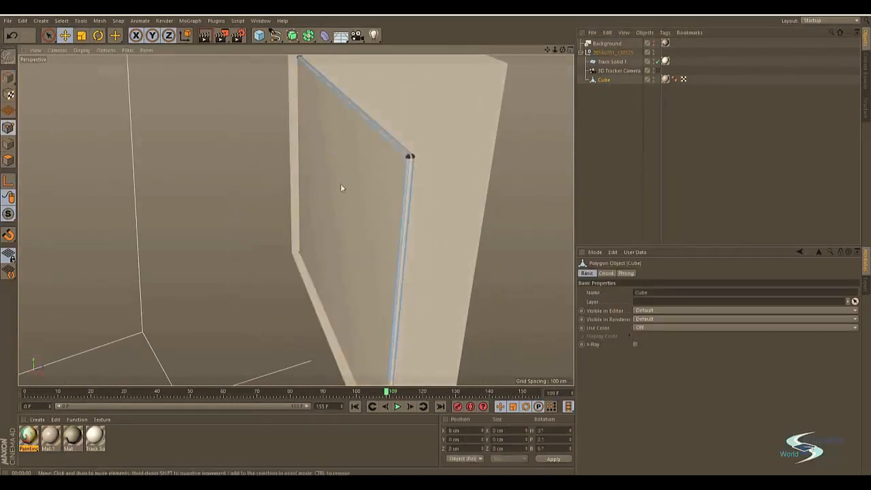
left_click(409, 157)
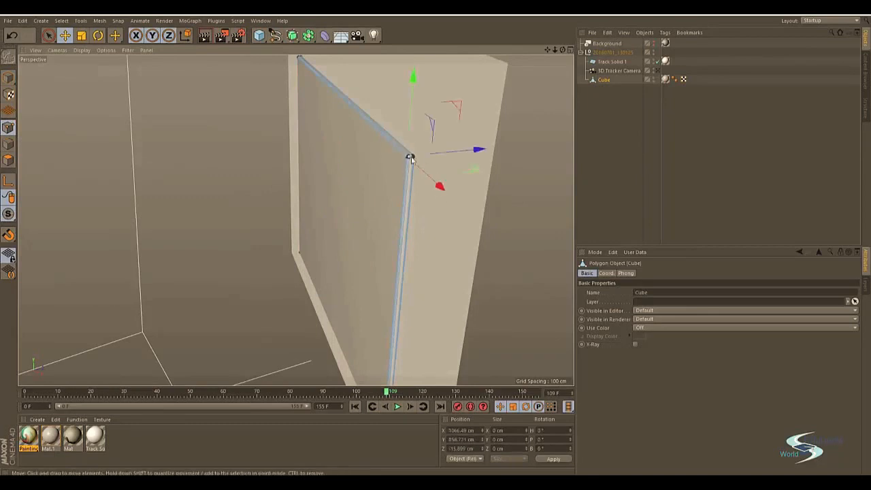
left_click_drag(474, 150, 427, 155)
key("ctrl+z")
key("ctrl+z")
left_click(48, 35)
left_click(409, 157)
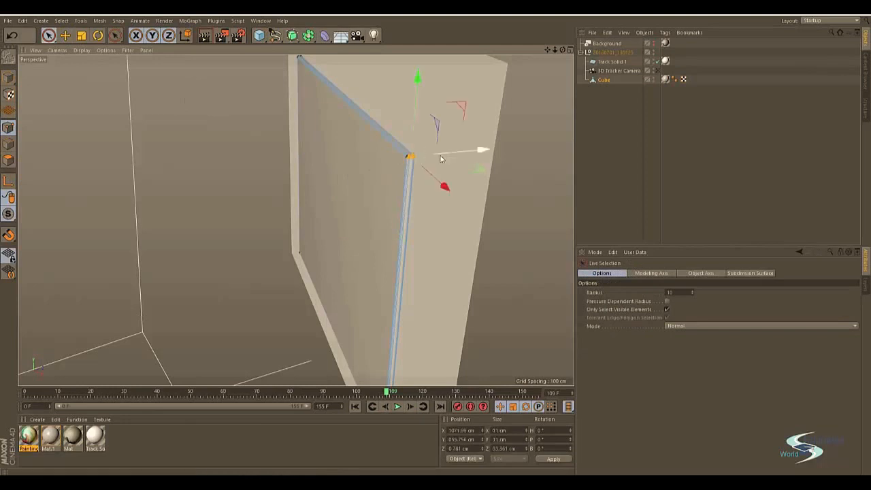
left_click_drag(459, 163, 395, 164)
key("ctrl+z")
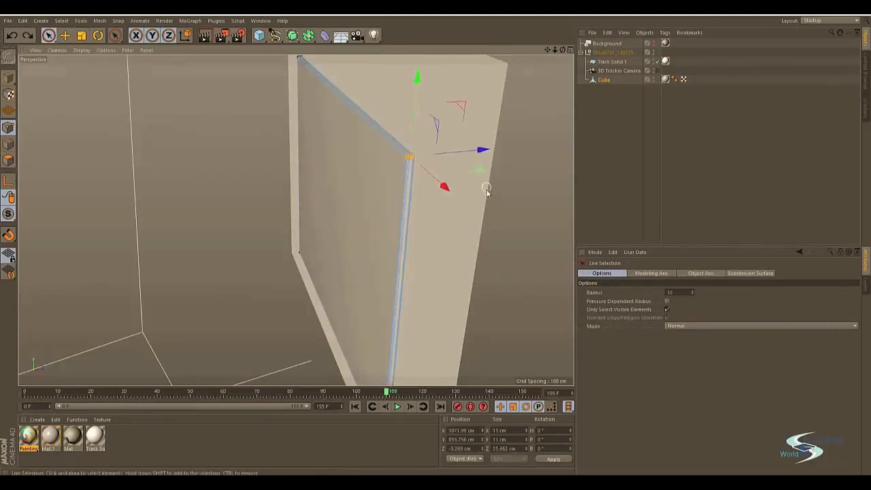
left_click_drag(429, 202, 363, 195, "alt")
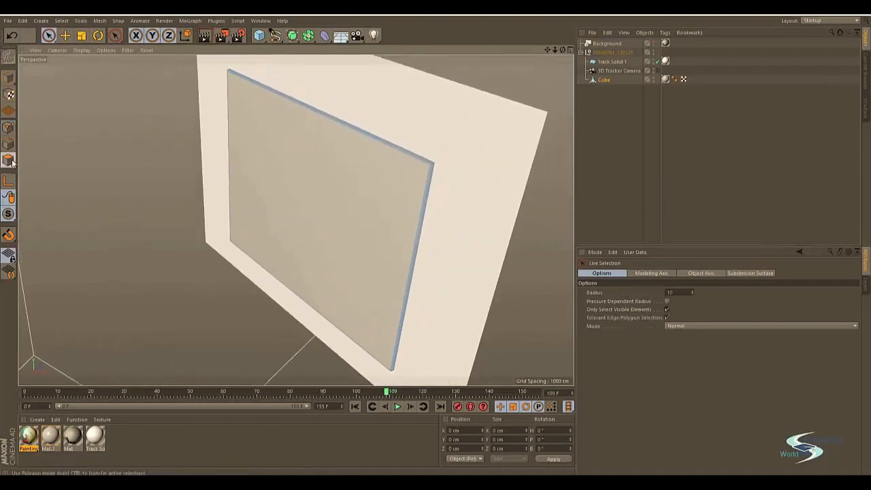
- Try selecting the canvas's front polygon with the Move tool active, and clear the selection
left_click_drag(230, 128, 259, 189, "alt")
left_click(301, 195)
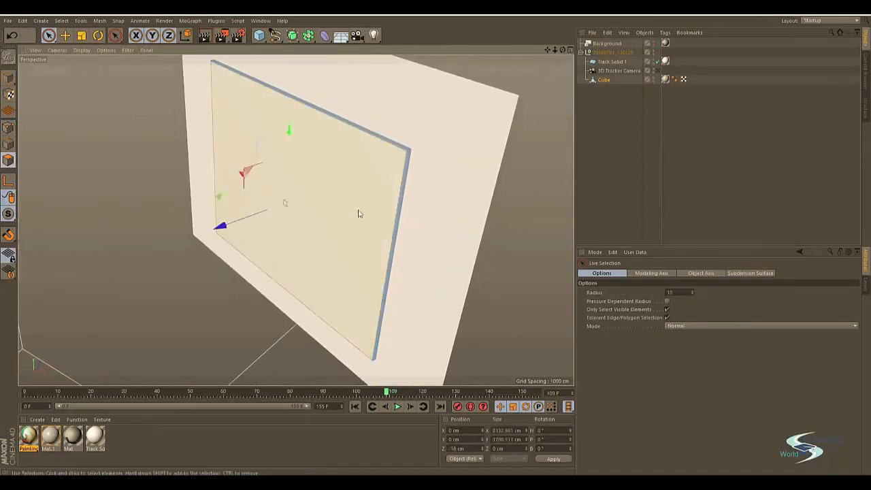
left_click_drag(364, 197, 504, 194, "alt")
left_click_drag(265, 135, 278, 127, "alt")
key("e")
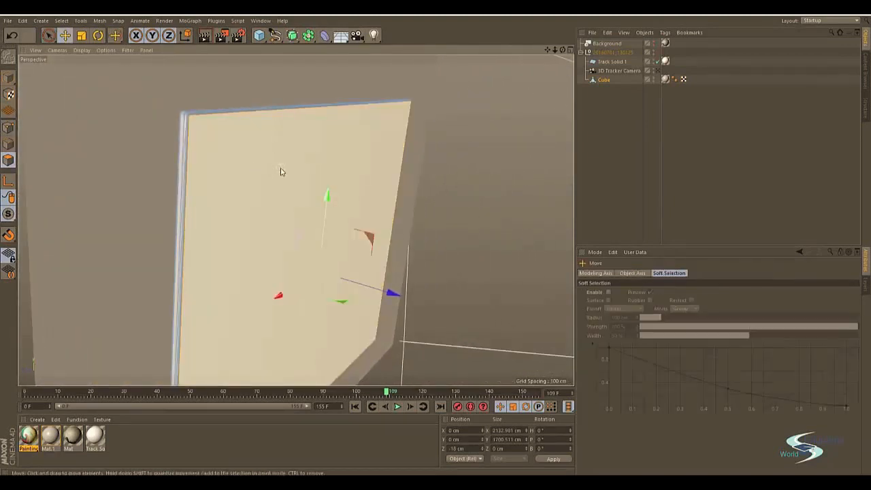
left_click(266, 168)
left_click_drag(301, 184, 344, 164, "alt")
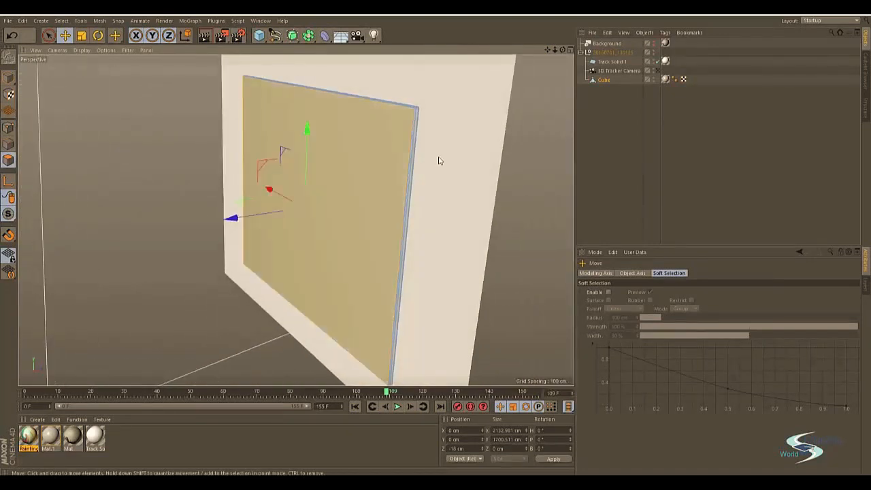
left_click(435, 164)
left_click(595, 124)
- Try applying the Painting material to the whole canvas cube, inspect its edges, and delete that texture tag
left_click_drag(400, 147, 367, 170, "alt")
double_click(28, 436)
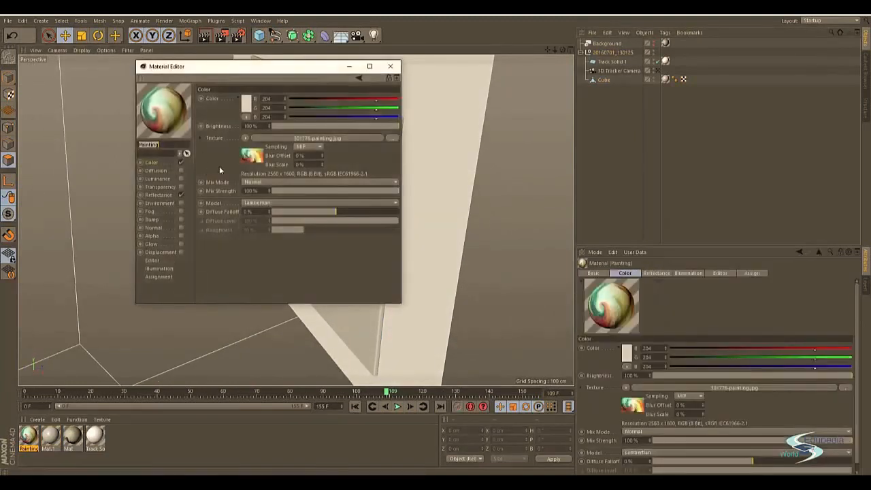
left_click(390, 66)
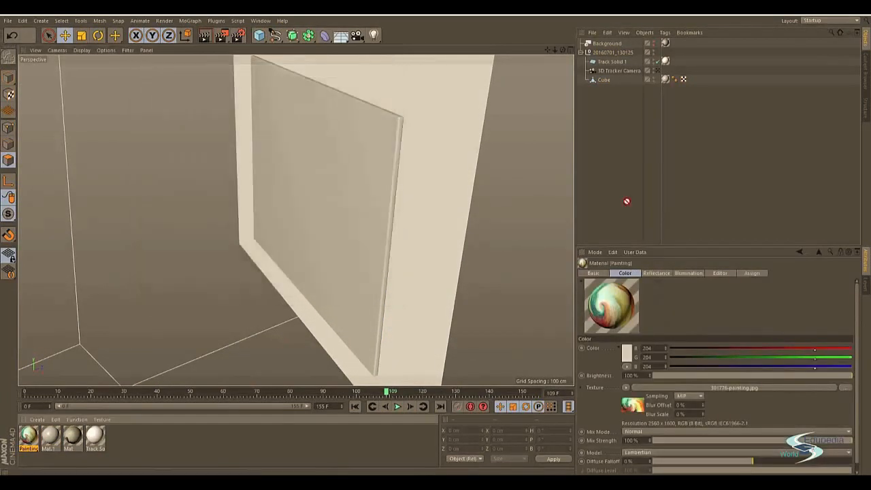
left_click_drag(605, 83, 603, 81)
left_click(605, 112)
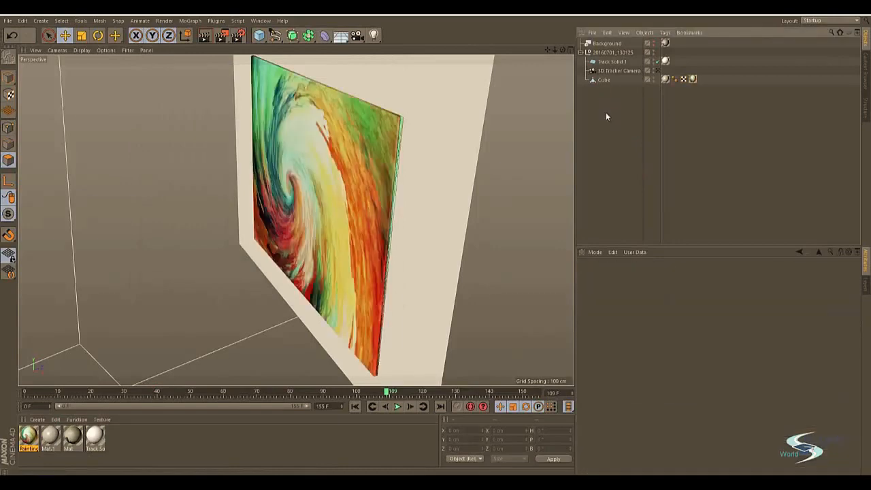
scroll(406, 111, "up", 3)
scroll(458, 94, "up", 2)
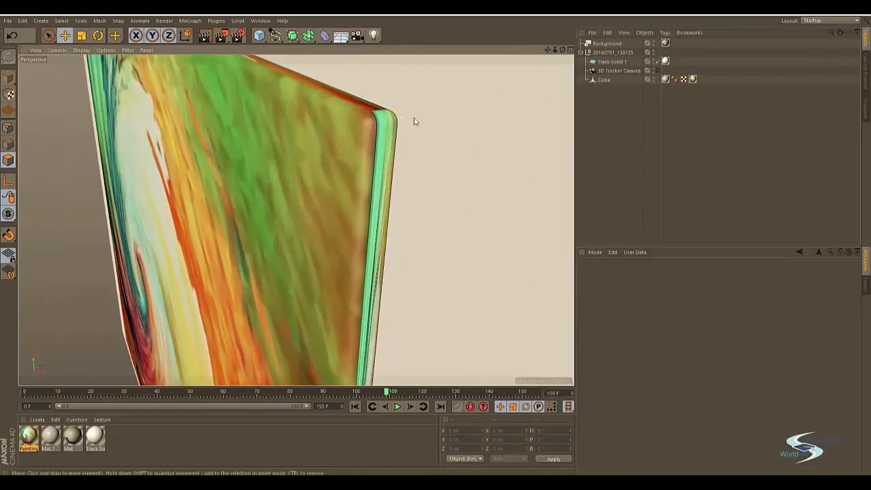
mouse_move(412, 121)
left_mouse_down("alt")
mouse_move(334, 138)
mouse_move(308, 131)
mouse_move(371, 130)
mouse_move(445, 92)
mouse_move(340, 158)
mouse_move(338, 140)
mouse_move(379, 163)
mouse_move(249, 186)
mouse_move(325, 175)
mouse_move(310, 216)
mouse_move(370, 145)
mouse_move(336, 161)
mouse_move(313, 229)
mouse_move(314, 216)
mouse_move(355, 216)
mouse_move(341, 208)
left_mouse_up("alt")
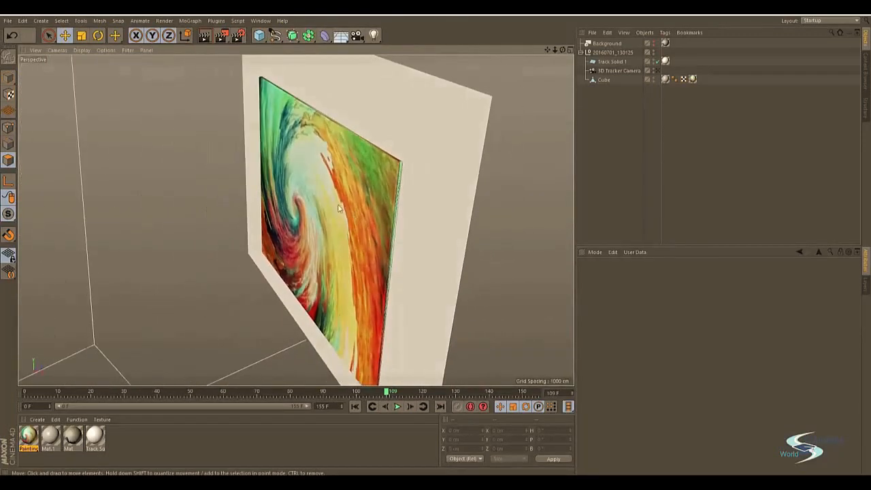
left_click(691, 79)
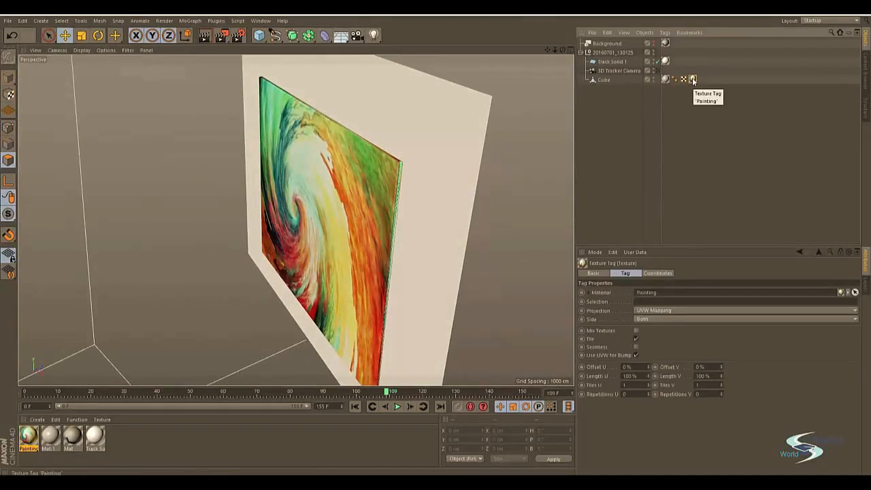
key("Delete")
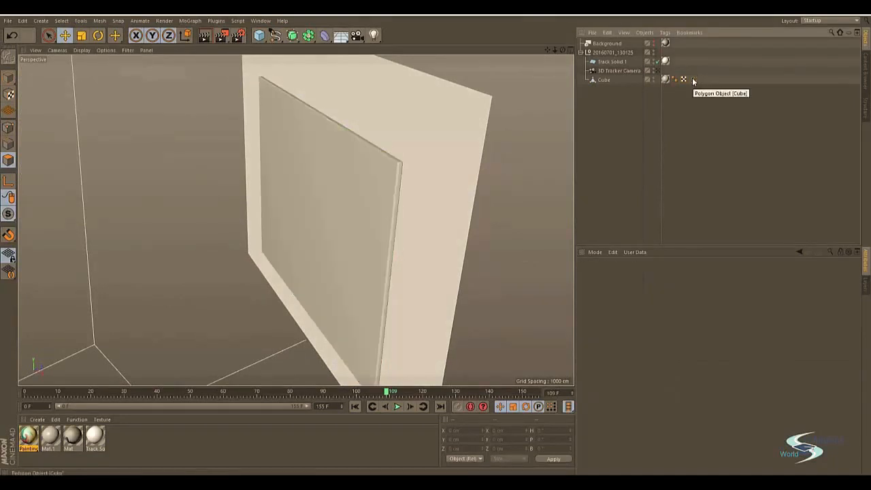
- Select the canvas cube's front polygon and apply the Painting material to that polygon selection only
left_click(604, 81)
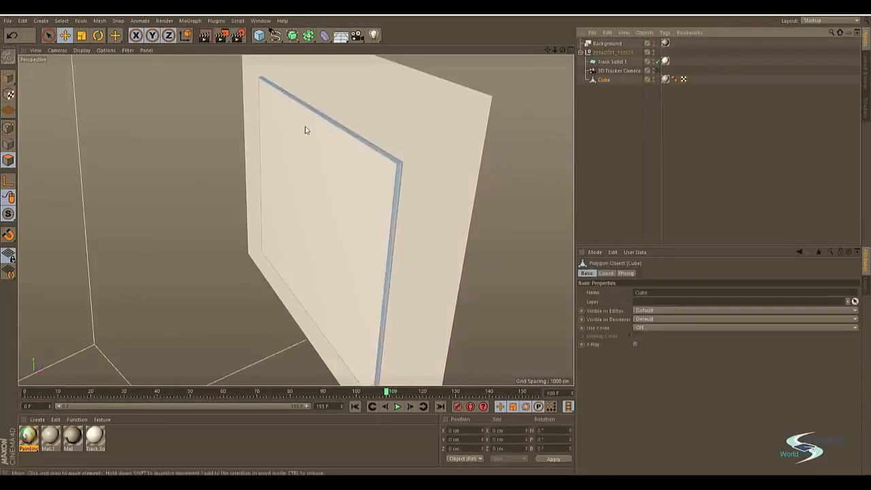
mouse_move(407, 103)
left_mouse_down("alt")
mouse_move(408, 126)
mouse_move(400, 124)
mouse_move(404, 107)
left_mouse_up("alt")
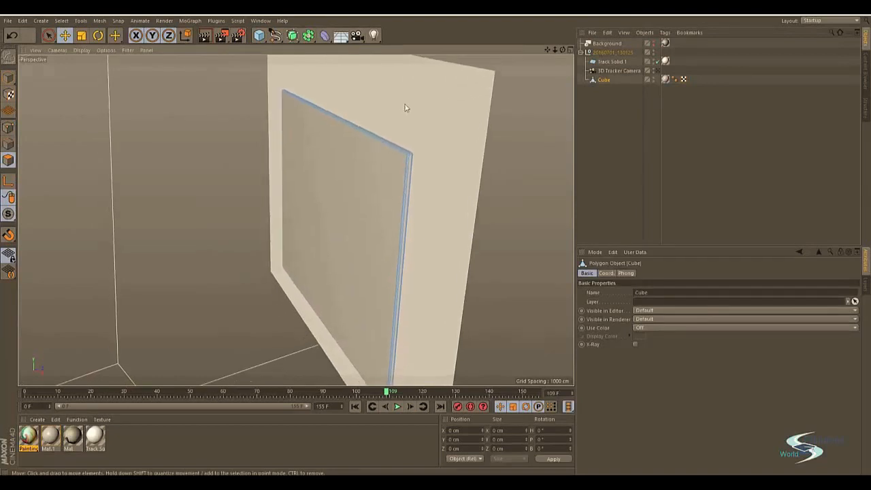
left_click(330, 180)
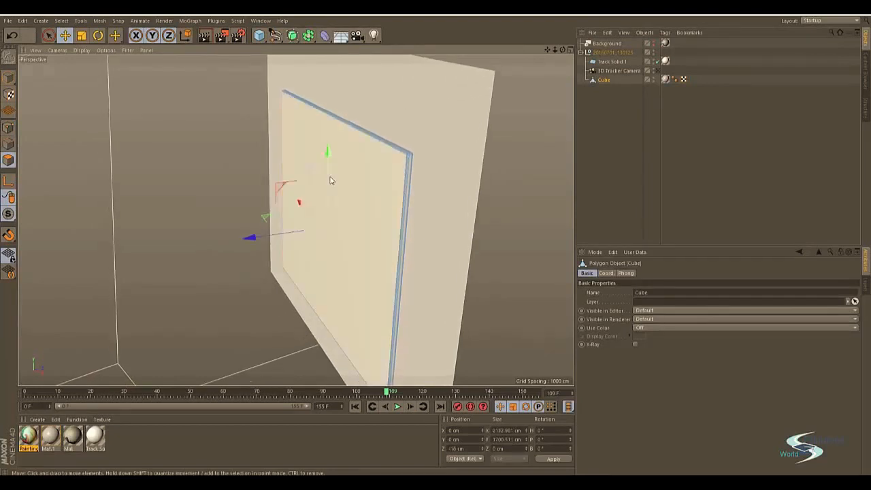
left_click_drag(417, 111, 400, 129, "alt")
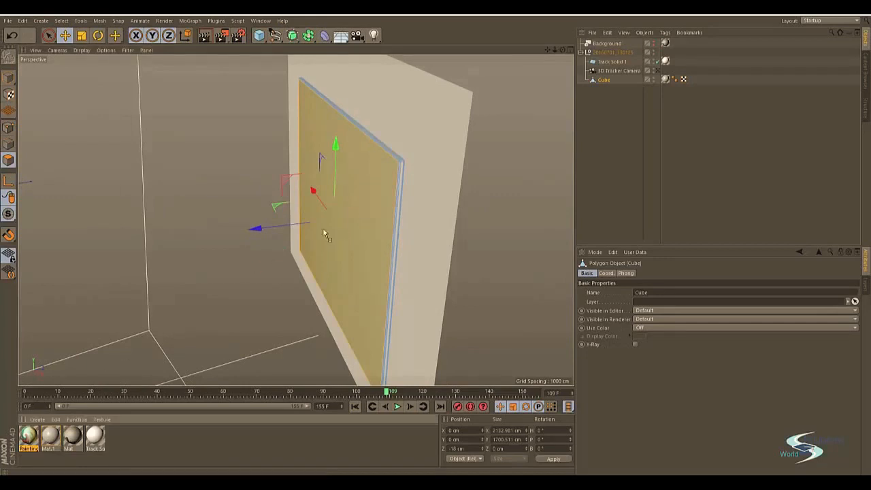
left_click_drag(325, 235, 348, 219)
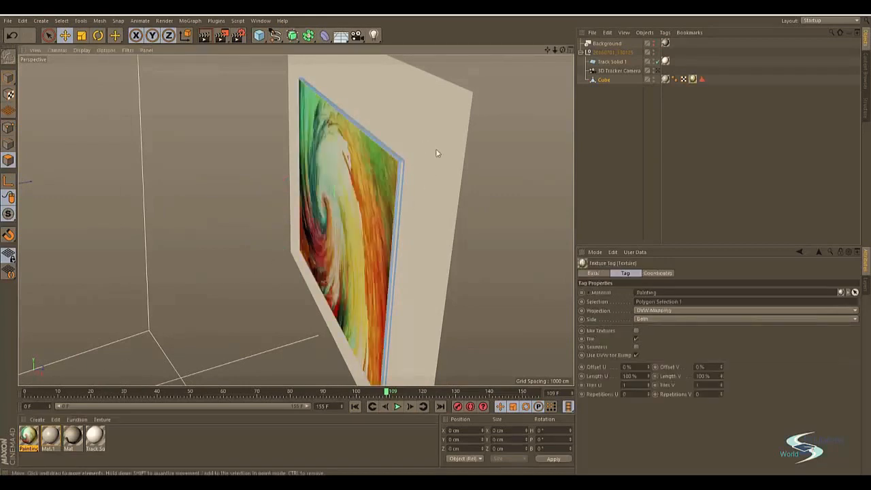
mouse_move(408, 155)
left_mouse_down("alt")
mouse_move(448, 115)
mouse_move(494, 116)
mouse_move(455, 132)
mouse_move(437, 121)
mouse_move(350, 179)
mouse_move(401, 142)
mouse_move(429, 151)
mouse_move(246, 199)
mouse_move(404, 136)
mouse_move(342, 180)
mouse_move(306, 149)
mouse_move(323, 193)
mouse_move(275, 273)
mouse_move(308, 286)
mouse_move(324, 234)
mouse_move(407, 198)
mouse_move(462, 213)
mouse_move(468, 184)
mouse_move(252, 191)
mouse_move(263, 226)
mouse_move(216, 200)
mouse_move(134, 279)
mouse_move(326, 218)
left_mouse_up("alt")
left_click(606, 99)
- Review the projection options of the canvas's Painting texture tag and inspect the mapped image
left_click(692, 80)
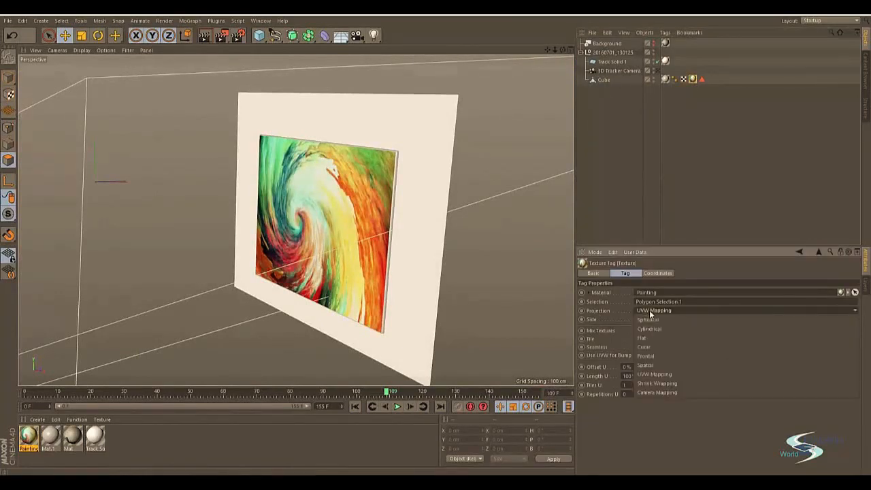
left_click(614, 155)
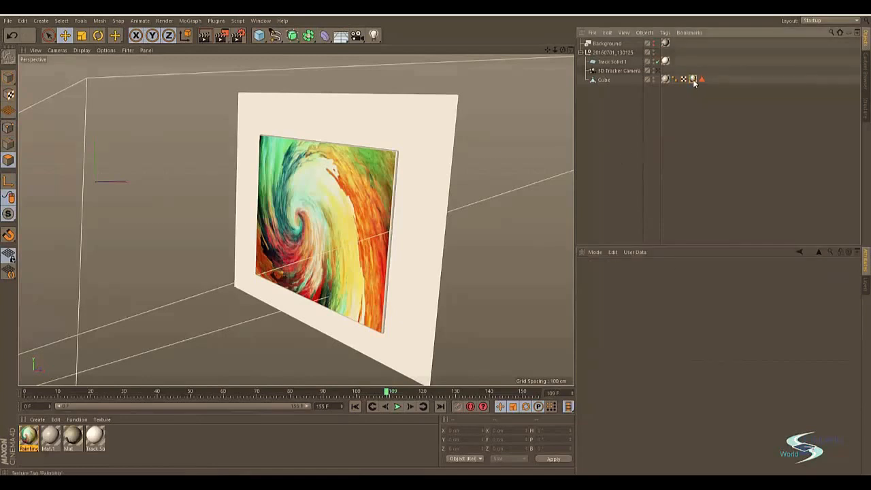
left_click(695, 79)
left_click(611, 132)
left_click_drag(408, 189, 433, 195, "alt")
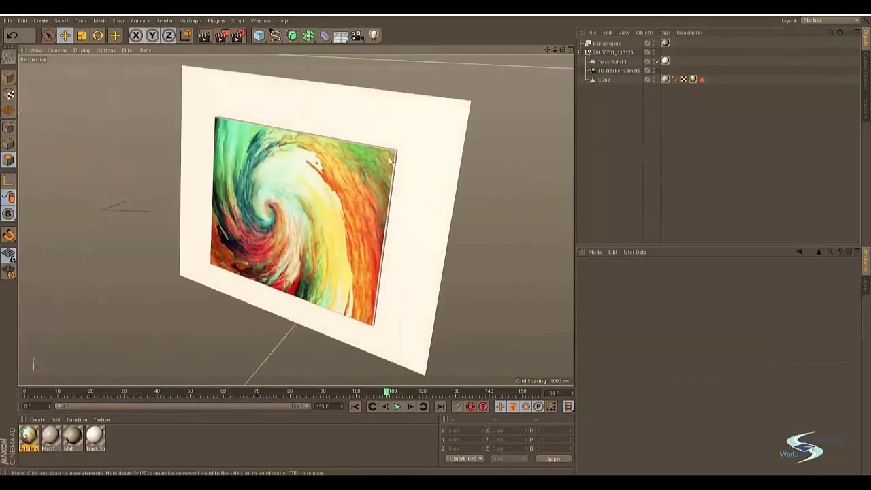
middle_click_drag(386, 142, 430, 171, "alt")
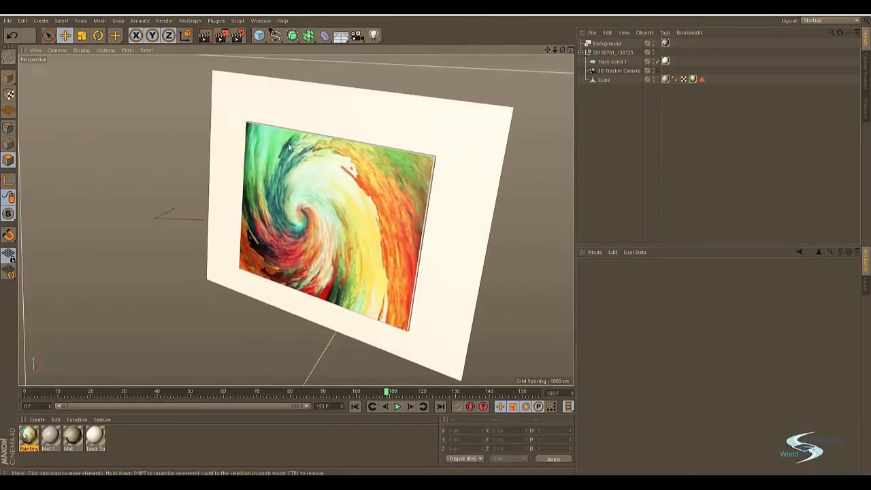
left_click_drag(372, 251, 317, 239, "alt")
- Examine the canvas's rounded edges and the painted front face up close
left_click(603, 79)
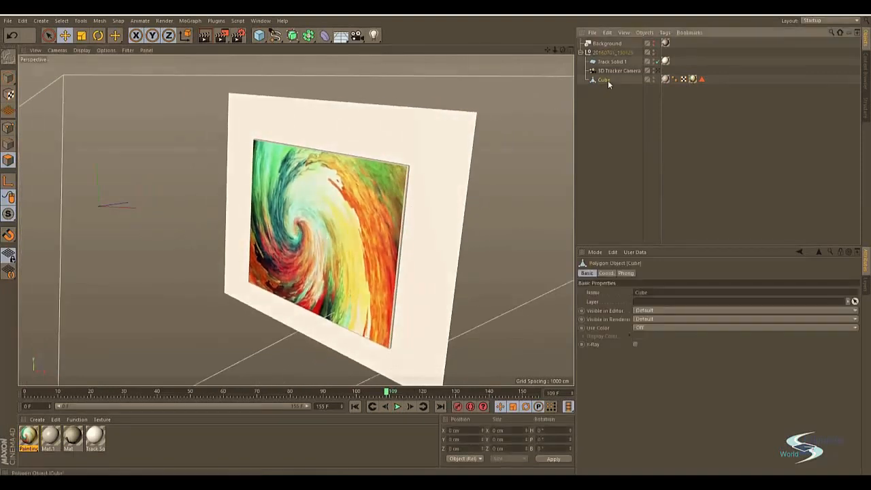
mouse_move(340, 189)
left_mouse_down("alt")
mouse_move(392, 138)
mouse_move(371, 187)
left_mouse_up("alt")
scroll(385, 170, "up", 10)
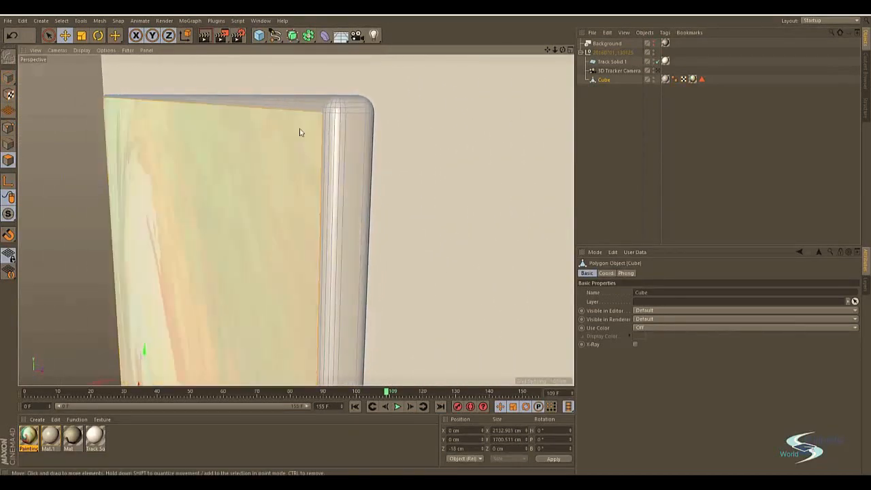
mouse_move(300, 132)
left_mouse_down("alt")
mouse_move(210, 220)
mouse_move(410, 157)
left_mouse_up("alt")
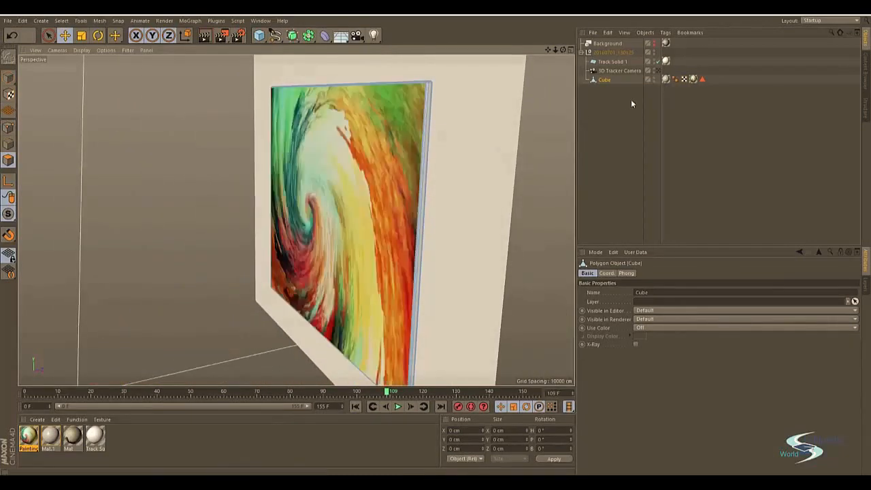
left_click(631, 99)
mouse_move(466, 145)
left_mouse_down("alt")
mouse_move(371, 188)
mouse_move(461, 188)
mouse_move(384, 227)
mouse_move(454, 187)
left_mouse_up("alt")
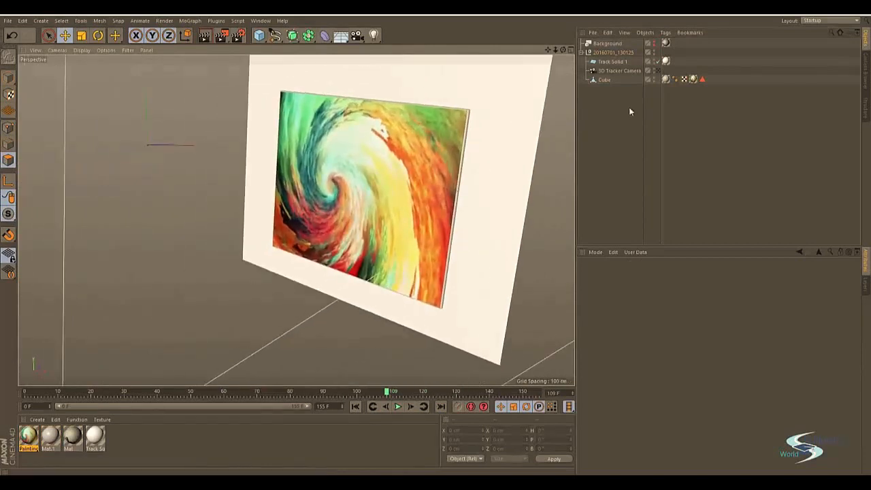
- Look through the 3D Tracker Camera and render the canvas in the viewport
left_click(658, 72)
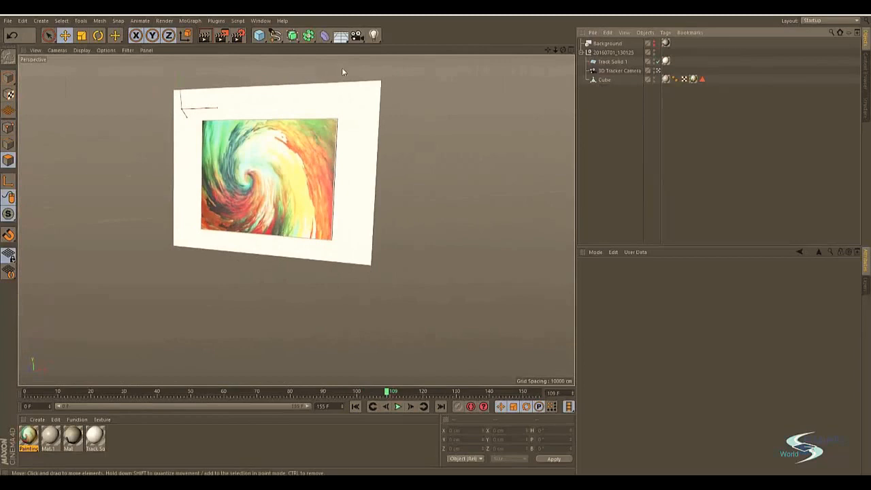
key("ctrl+r")
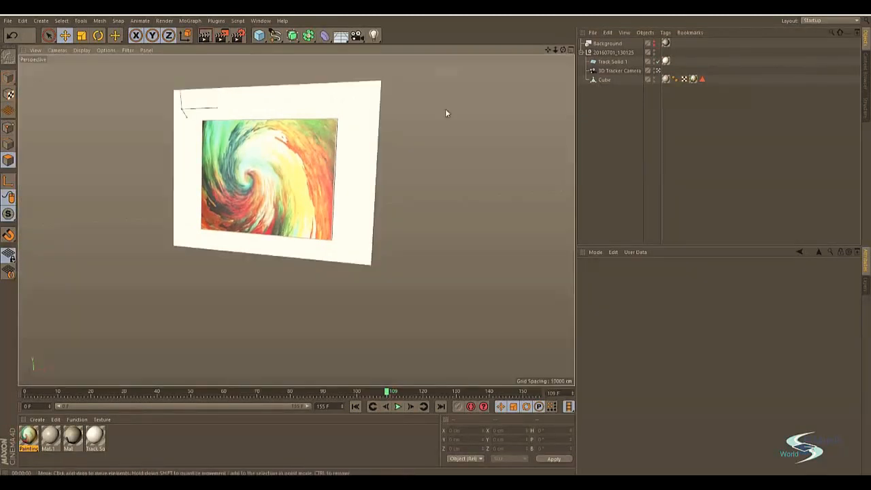
left_click(445, 111)
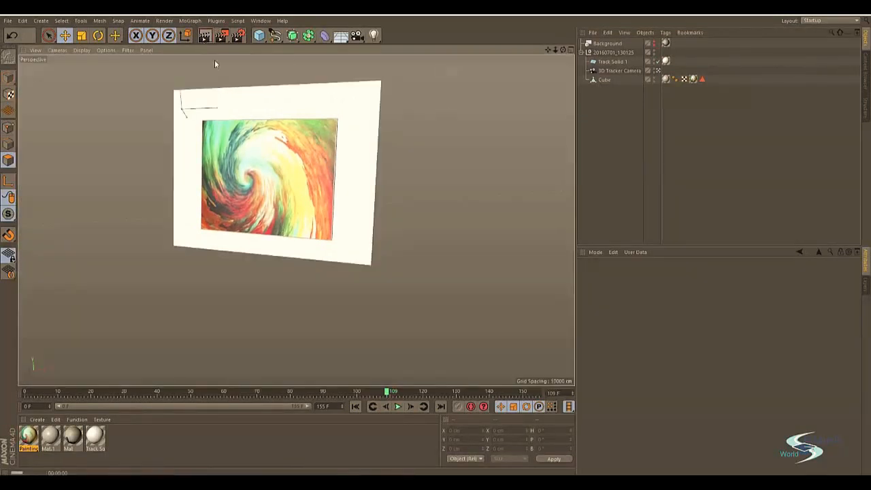
key("ctrl+r")
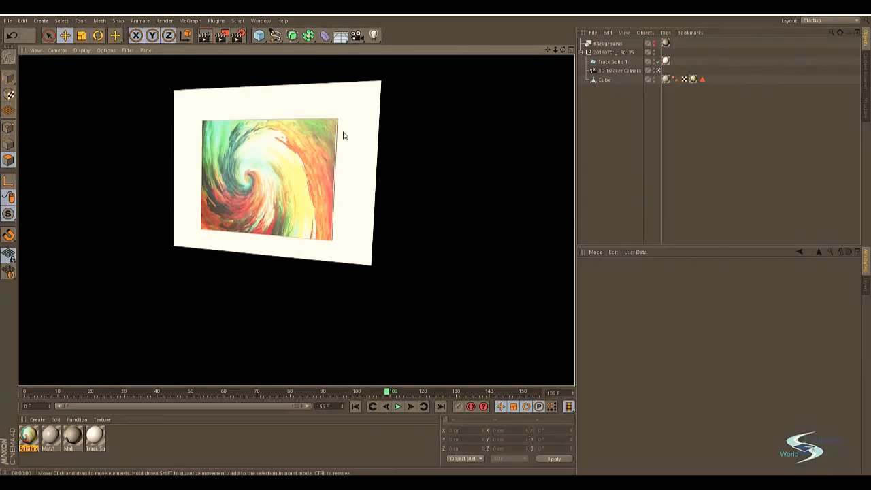
left_click(625, 113)
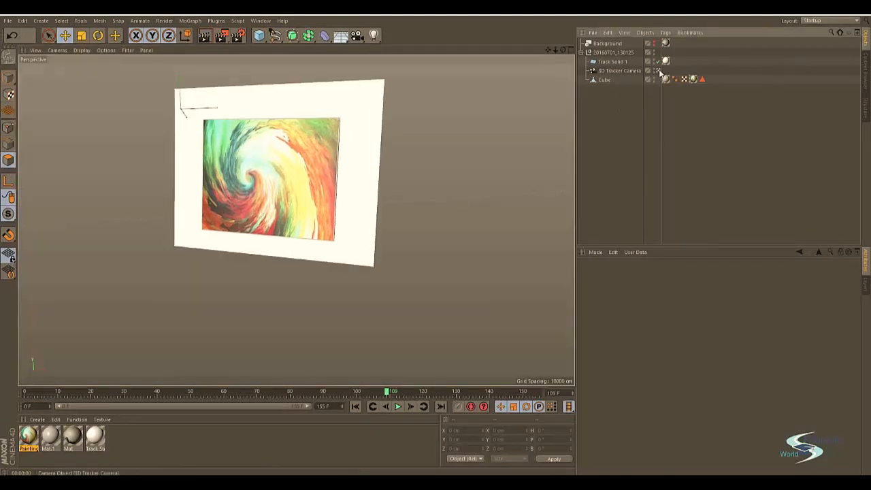
- Set the Painting material's default specular width to 38% and its specular strength to 42%
mouse_move(408, 177)
left_mouse_down("alt")
mouse_move(355, 191)
mouse_move(441, 160)
mouse_move(333, 202)
mouse_move(381, 127)
mouse_move(291, 268)
left_mouse_up("alt")
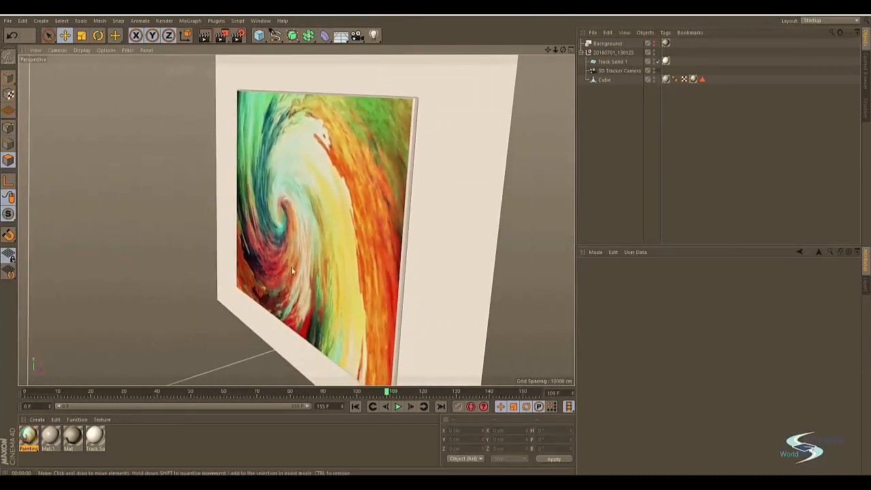
double_click(28, 438)
mouse_move(221, 73)
left_mouse_down()
mouse_move(447, 98)
mouse_move(531, 59)
left_mouse_up()
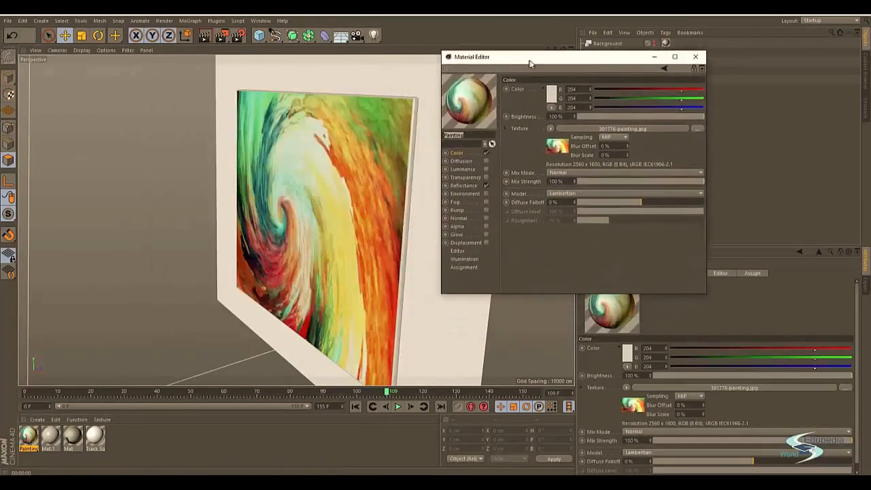
left_click(467, 184)
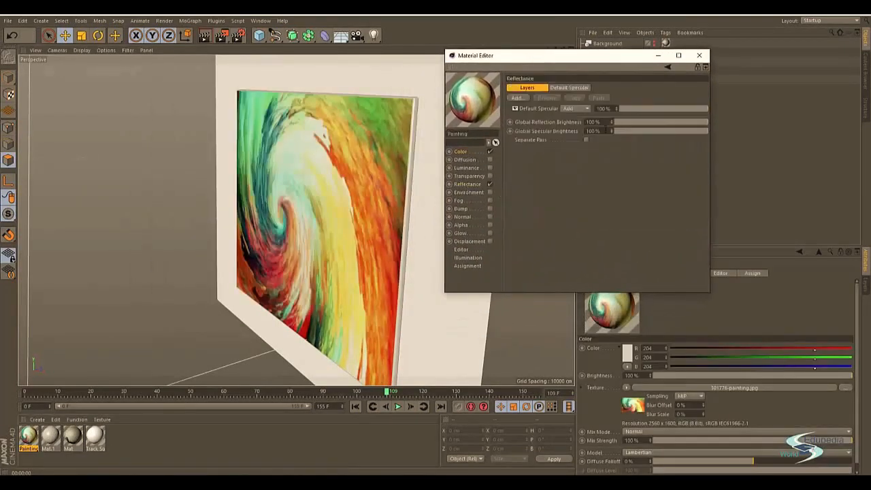
left_click(578, 87)
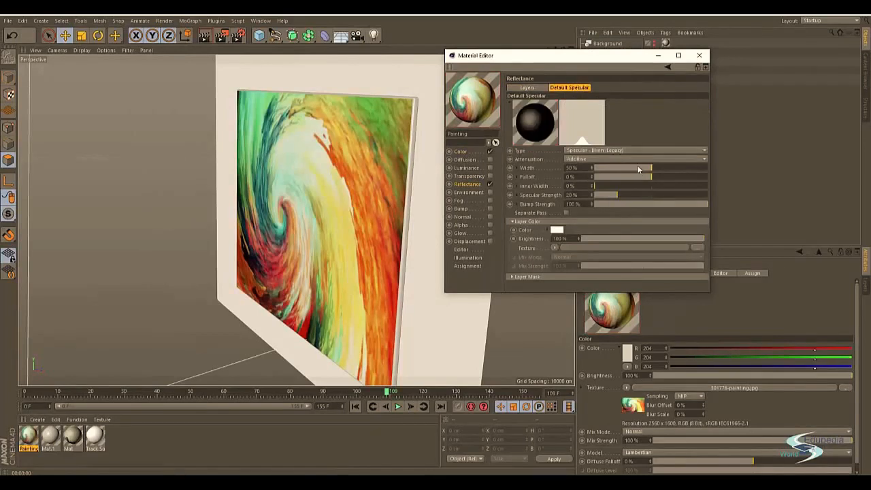
left_click(637, 168)
left_click_drag(632, 196, 639, 195)
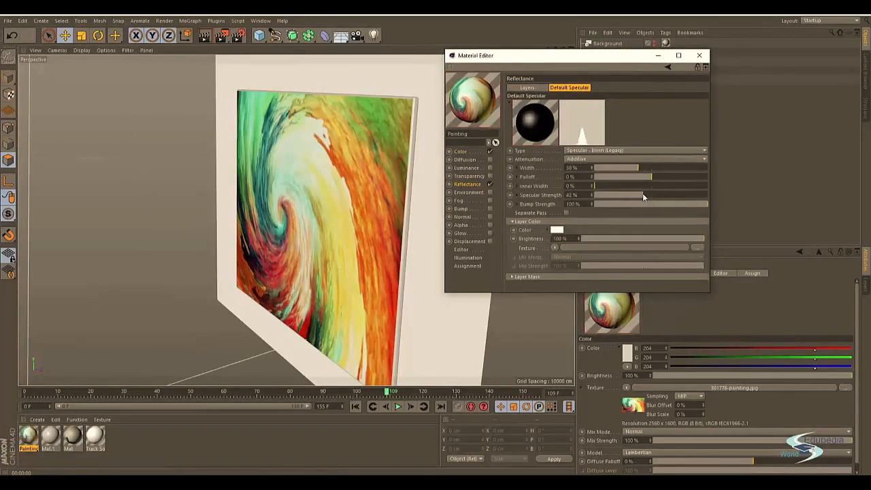
- Set the Painting material's specular falloff to -6%
left_click(650, 177)
left_click(592, 178)
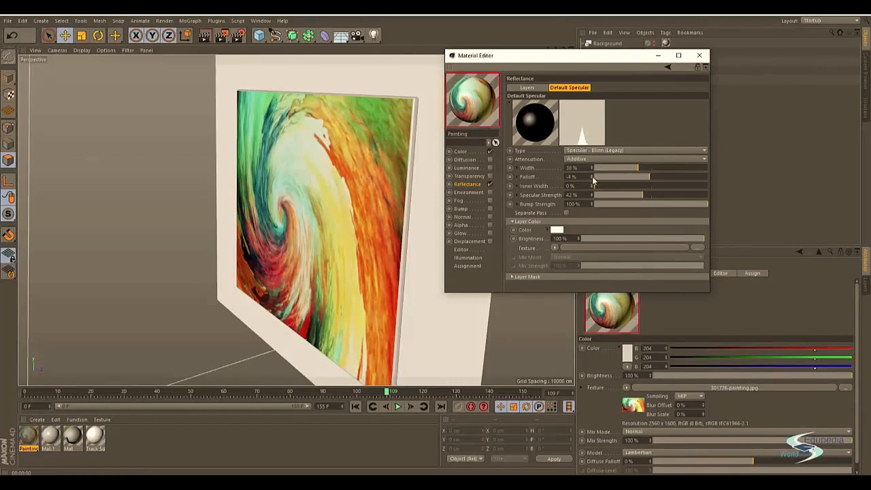
left_click(591, 178)
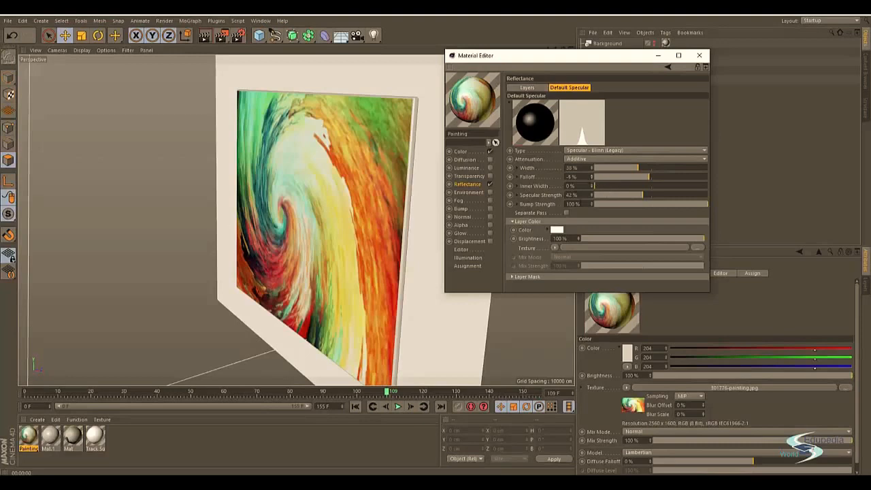
- Enable the Painting material's Bump channel and load the existing 301776-painting.jpg bitmap as its texture
left_click(463, 209)
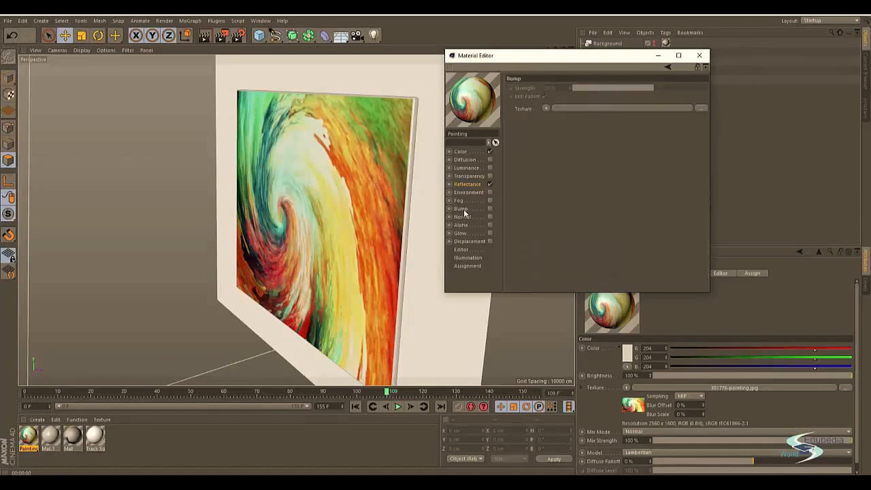
left_click(489, 208)
left_click(545, 109)
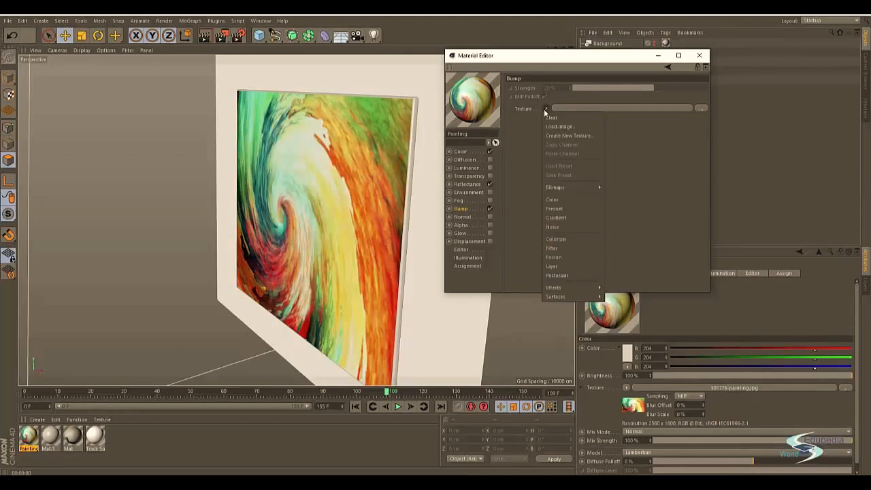
left_click(524, 113)
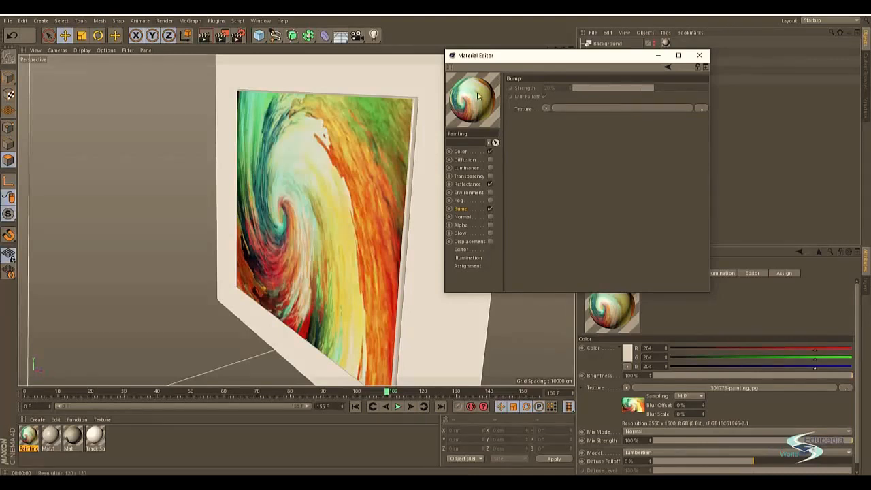
left_click(546, 109)
mouse_move(557, 187)
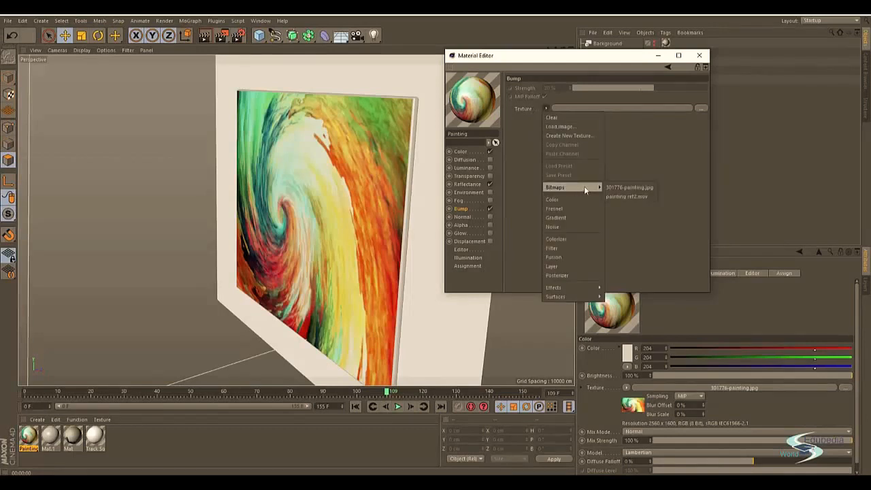
left_click(631, 187)
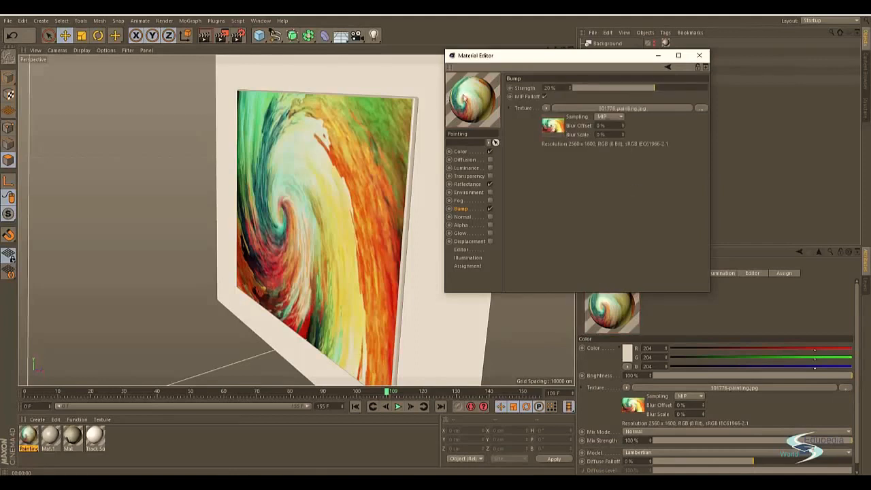
- Examine the bump texture's painting image in an enlarged bitmap preview, then return to the Bump channel settings
left_click(554, 127)
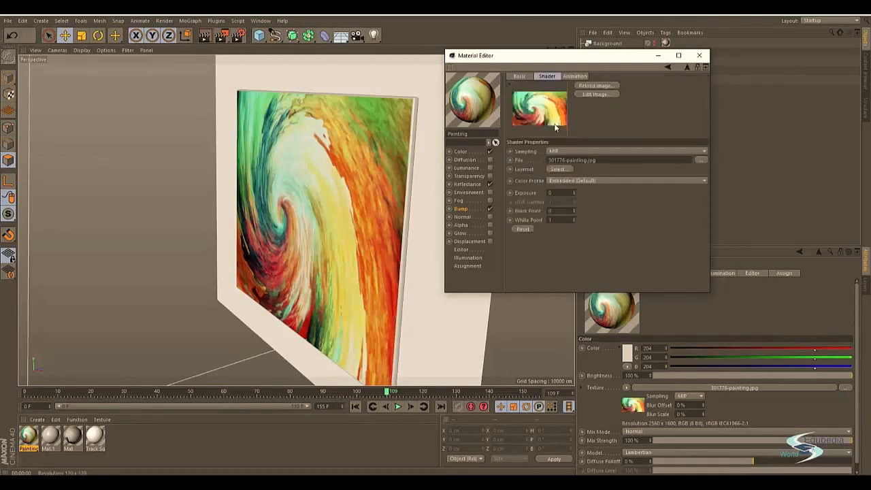
left_click(590, 93)
left_click(548, 120)
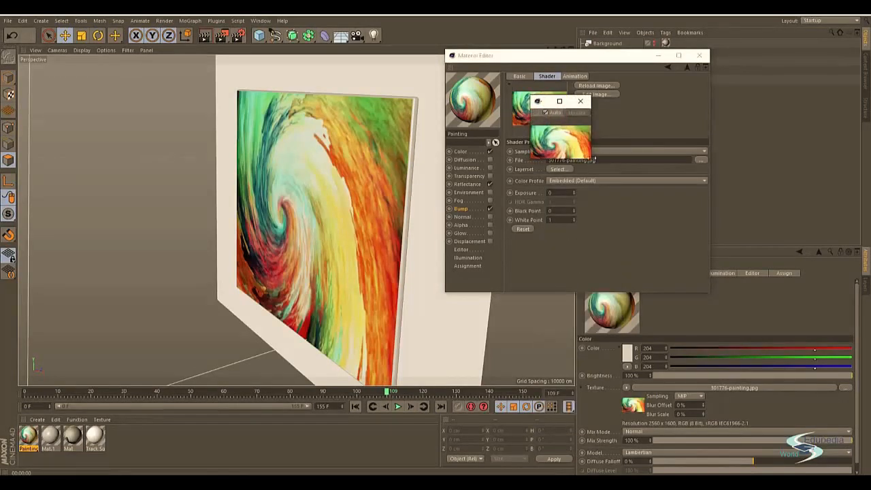
left_click_drag(595, 160, 699, 175)
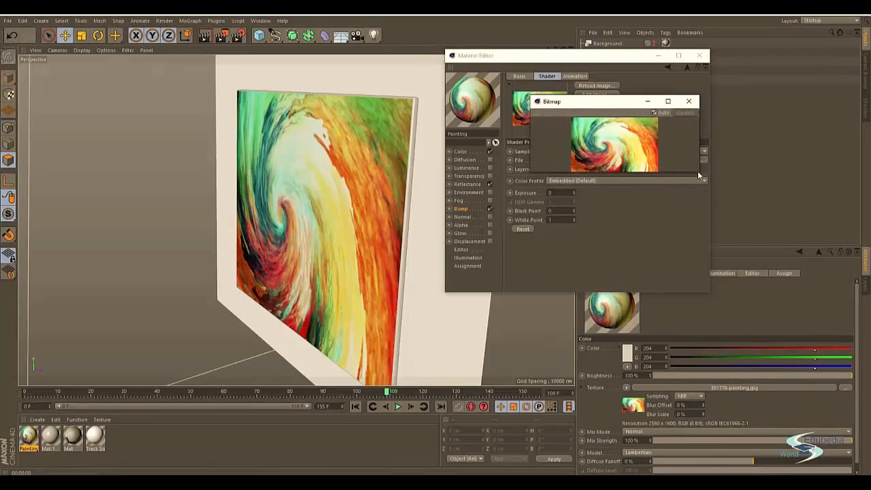
left_click_drag(698, 171, 868, 388)
left_click_drag(619, 106, 284, 52)
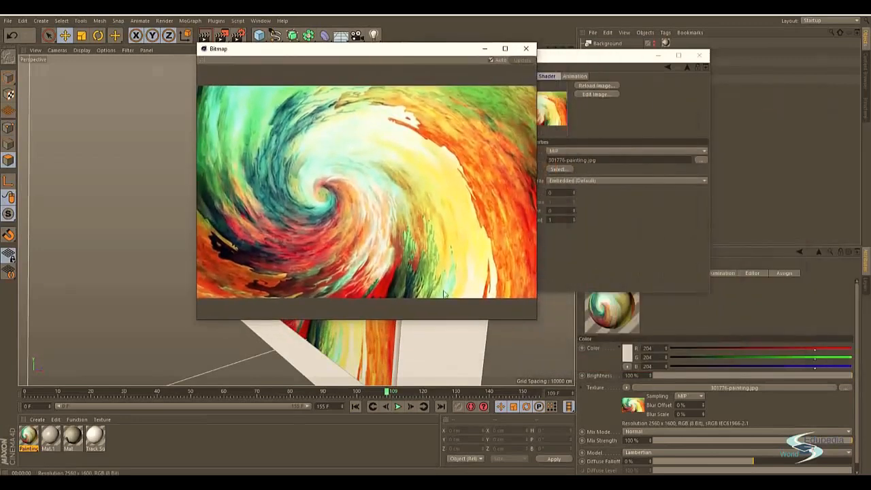
left_click_drag(536, 319, 658, 360)
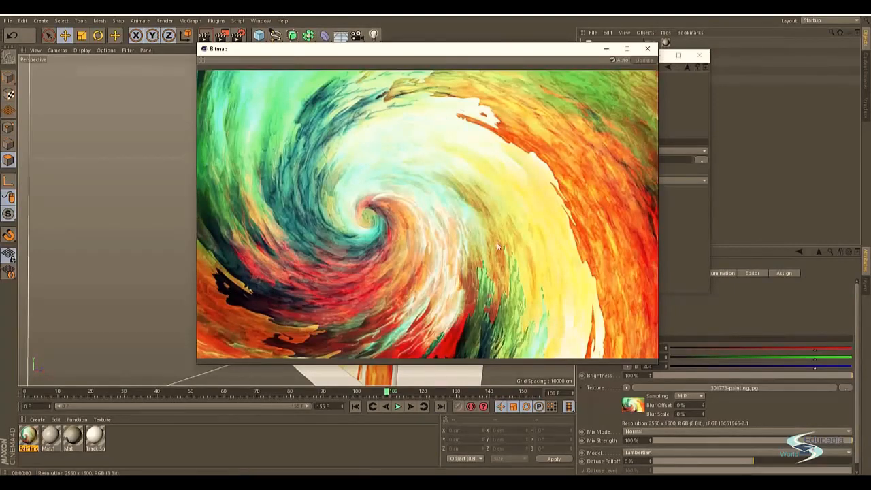
left_click(645, 50)
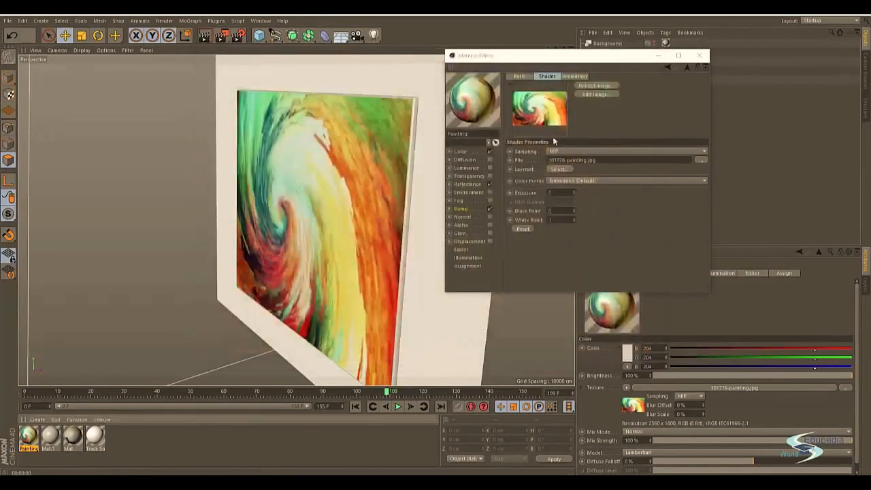
left_click(670, 68)
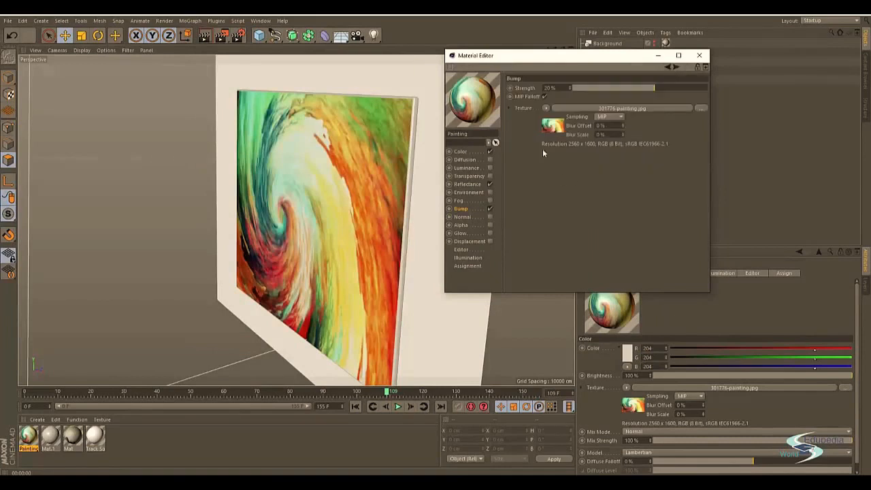
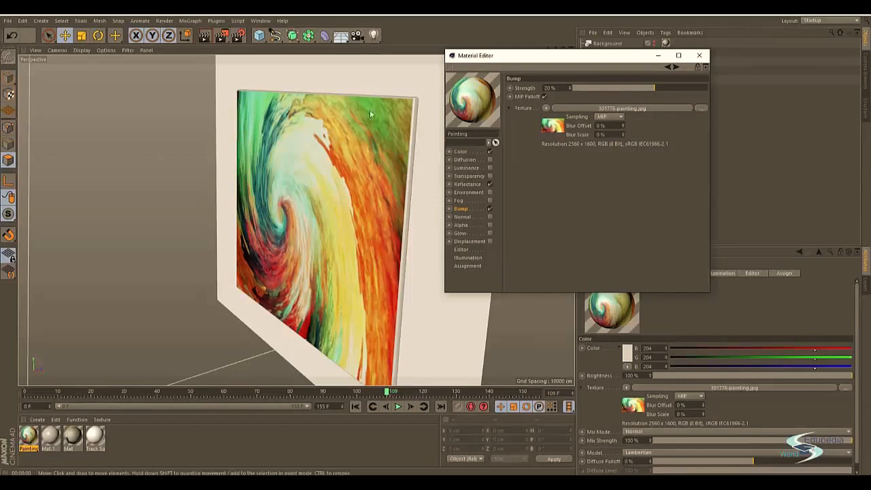
- Desaturate the bump texture with a Filter shader and set the bump strength to 37%
left_click(548, 110)
left_click(553, 278)
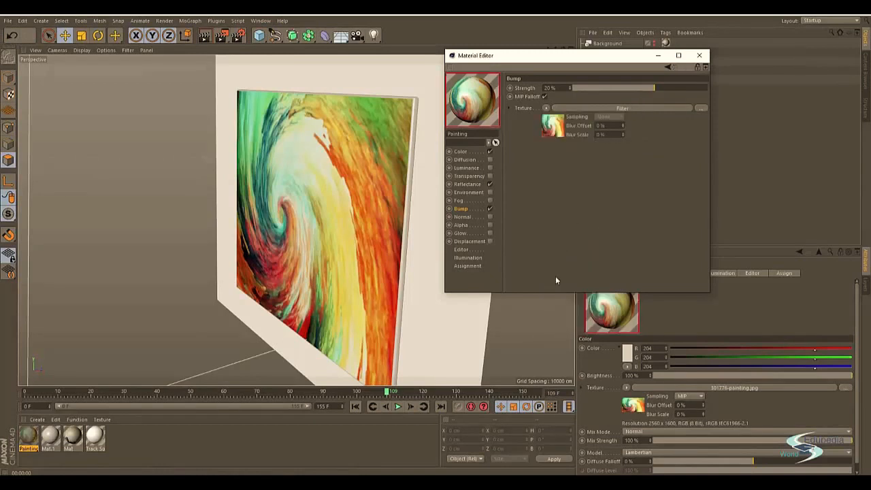
left_click(624, 108)
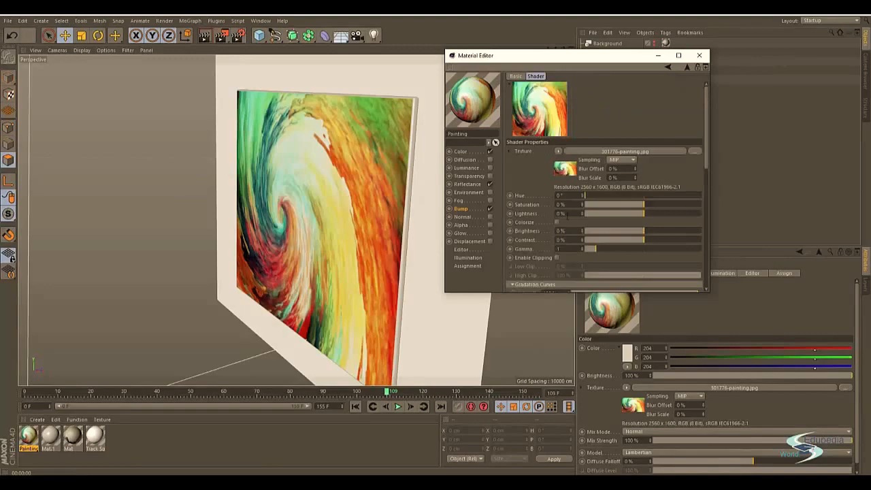
left_click_drag(634, 208, 581, 206)
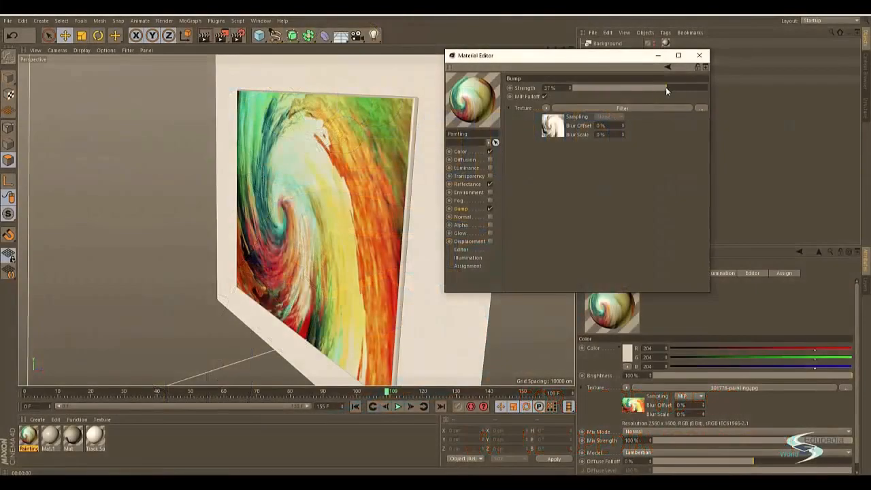
left_click(698, 55)
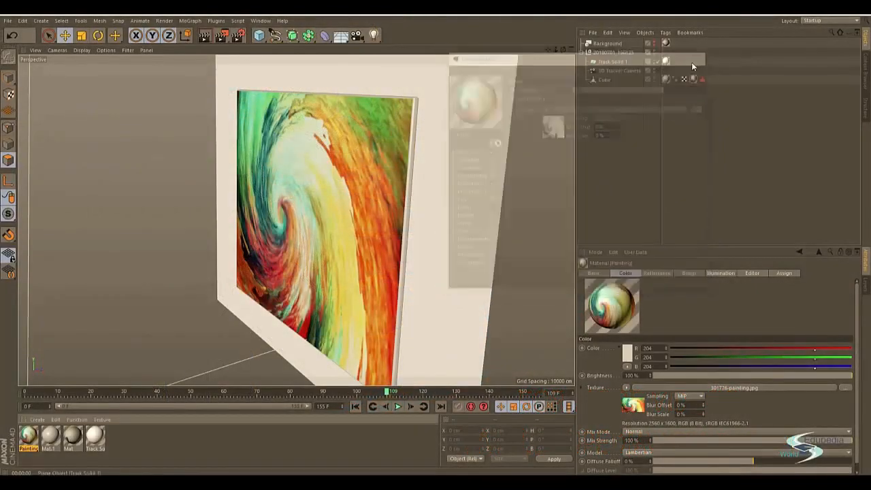
- Render the canvas in the viewport from several angles and distances to inspect the painting's bump effect
left_click_drag(344, 156, 360, 135, "alt")
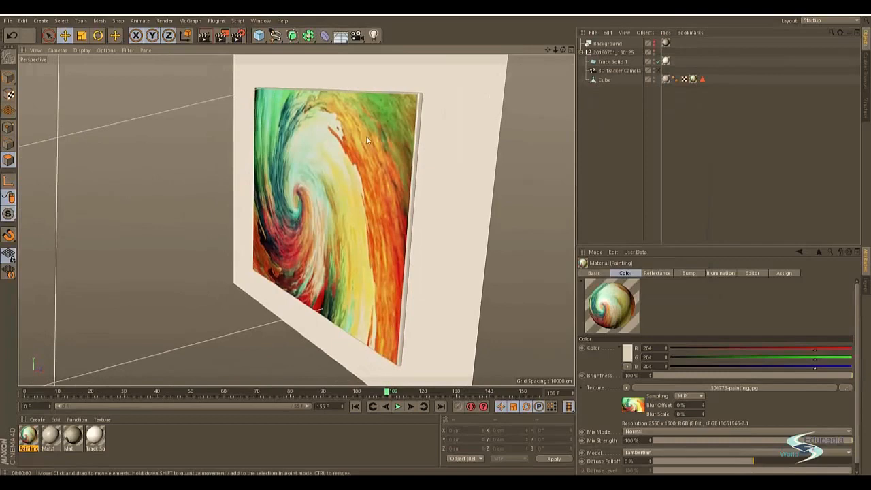
key("ctrl+r")
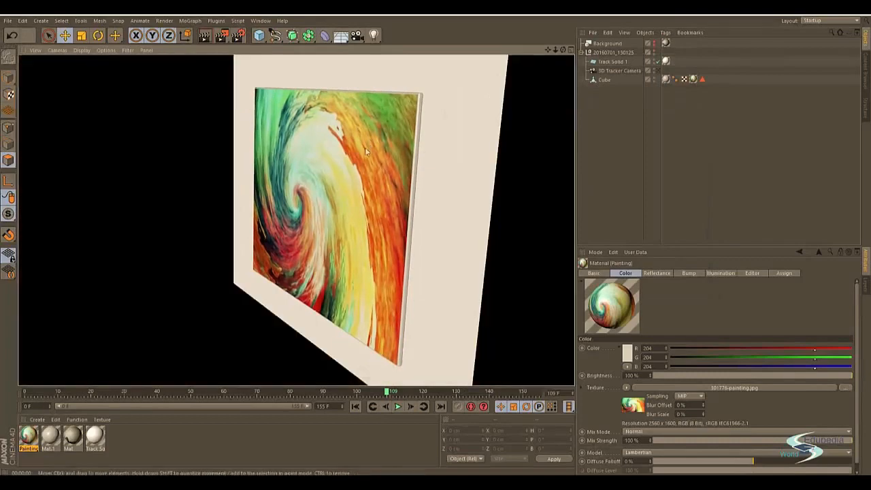
right_click_drag(371, 123, 429, 104, "alt")
left_click_drag(430, 103, 382, 118, "alt")
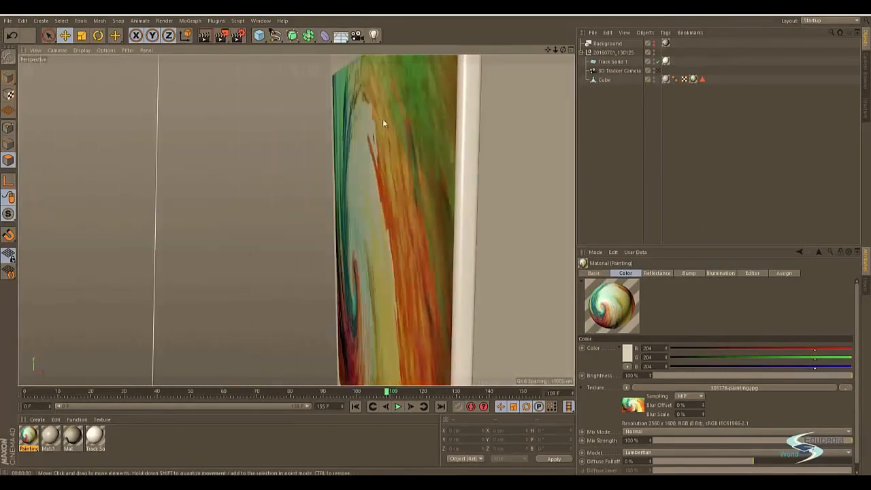
key("ctrl+r")
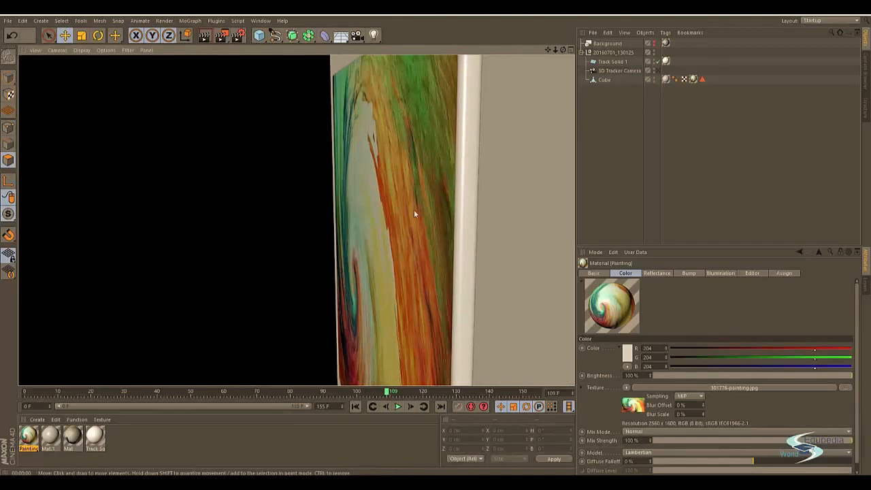
left_click_drag(398, 165, 449, 187, "alt")
right_click_drag(449, 188, 436, 165, "alt")
key("ctrl+r")
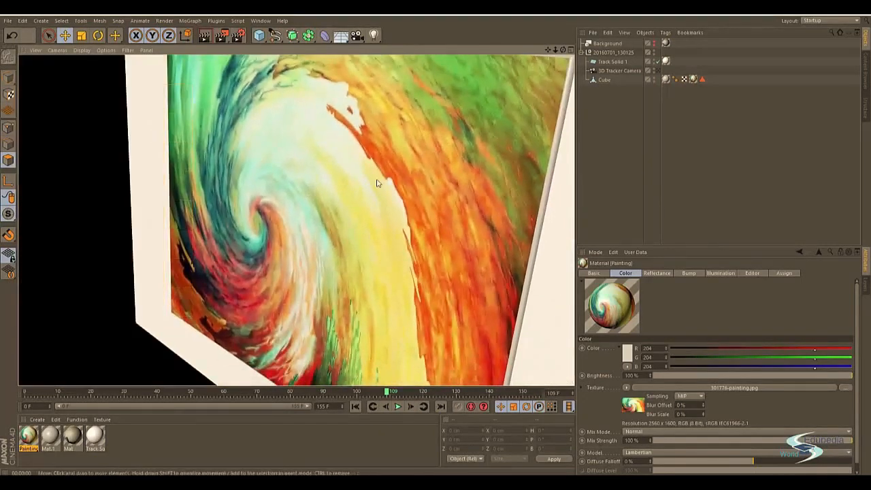
right_click_drag(375, 181, 351, 179, "alt")
left_click_drag(352, 179, 329, 180, "alt")
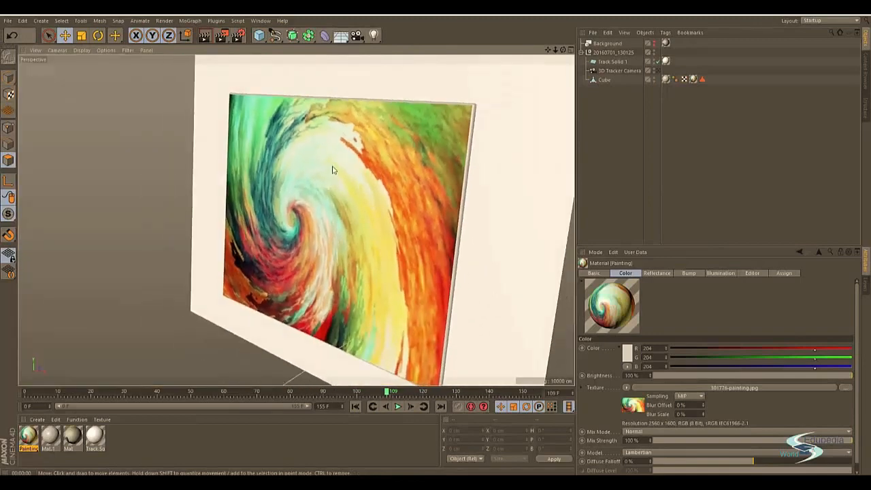
right_click_drag(332, 166, 318, 153, "alt")
- Enable the Painting material's Normal channel with the 301776-painting.jpg bitmap as texture, keeping the Tangent method
left_click(26, 439)
double_click(27, 439)
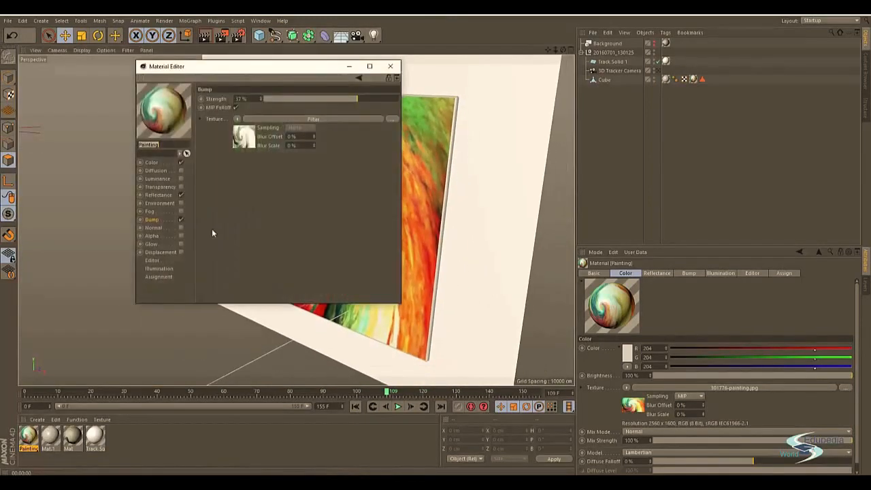
left_click_drag(257, 70, 543, 71)
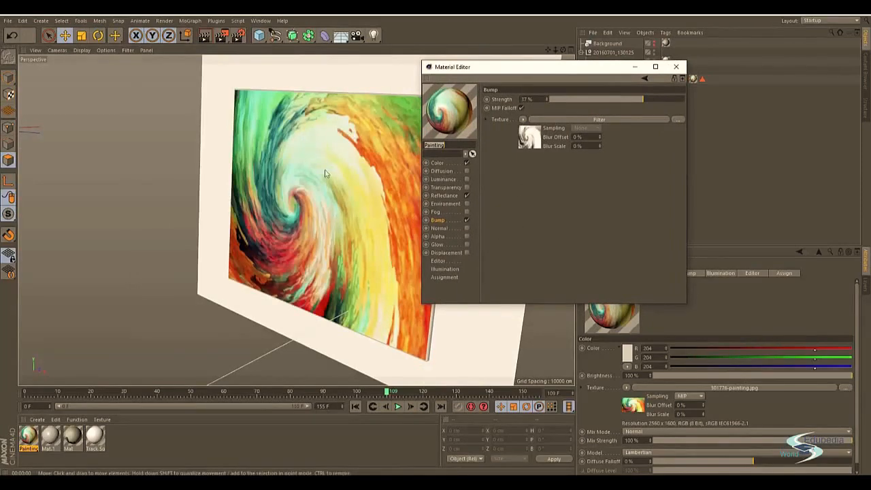
left_click_drag(305, 203, 262, 203, "alt")
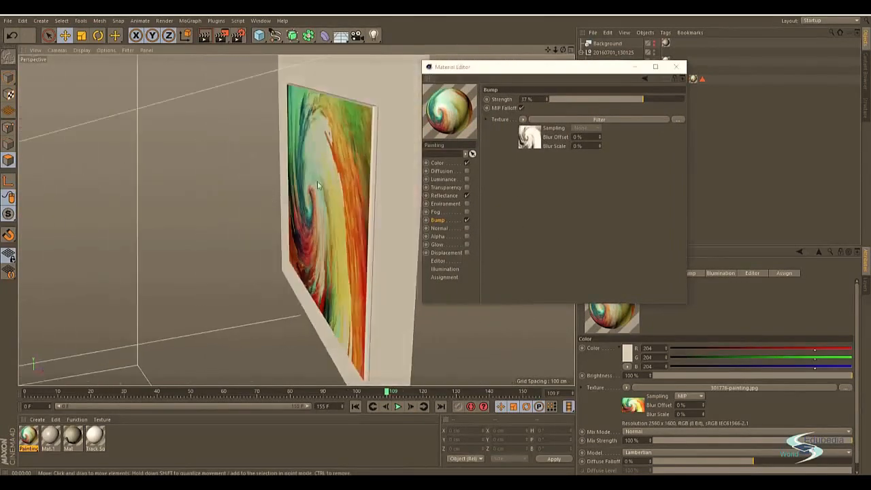
left_click_drag(309, 177, 344, 180, "alt")
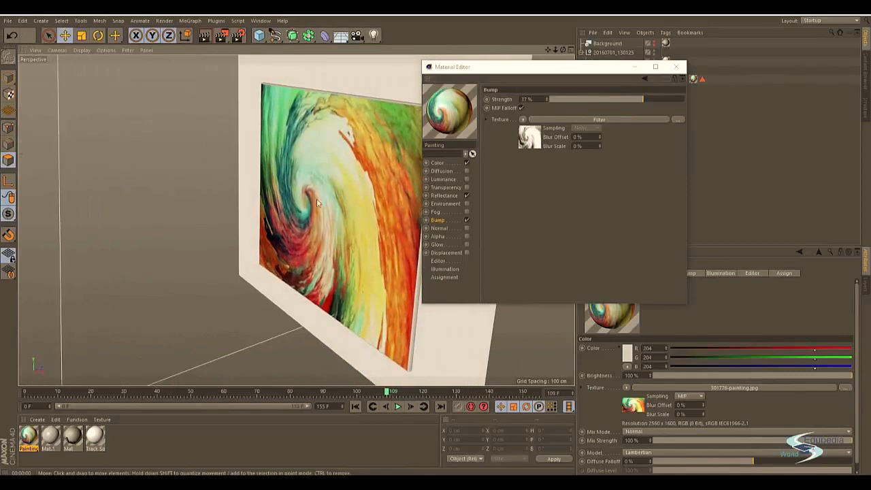
left_click(446, 229)
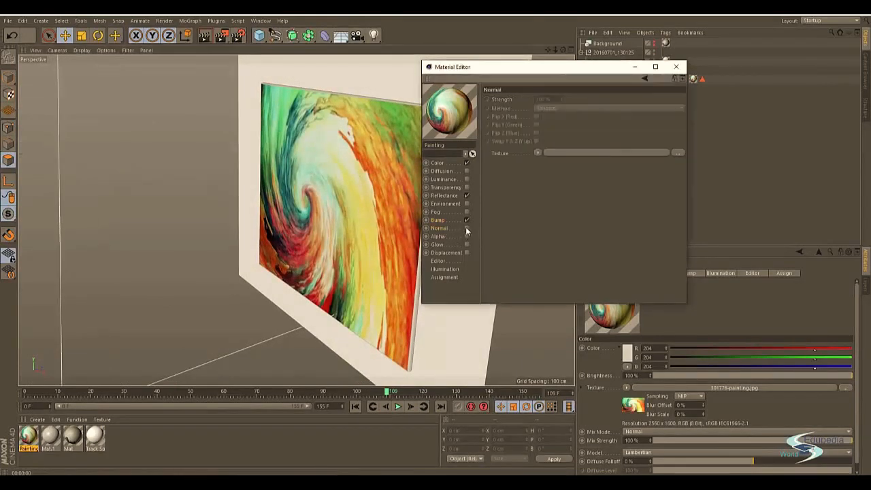
left_click(467, 228)
left_click(539, 153)
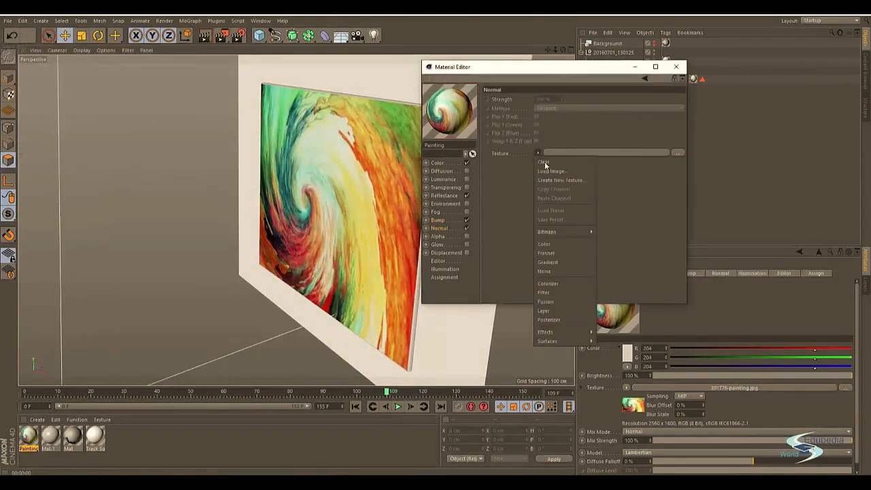
mouse_move(564, 230)
left_click(616, 231)
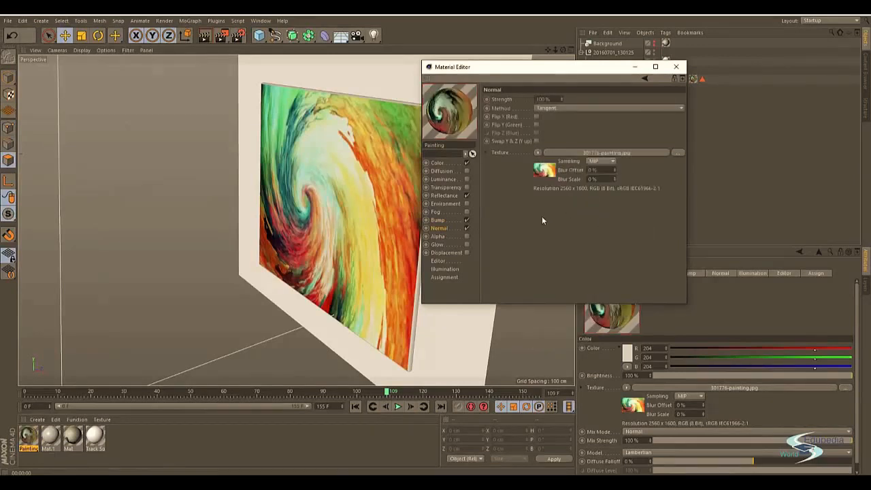
left_click(558, 108)
left_click(569, 109)
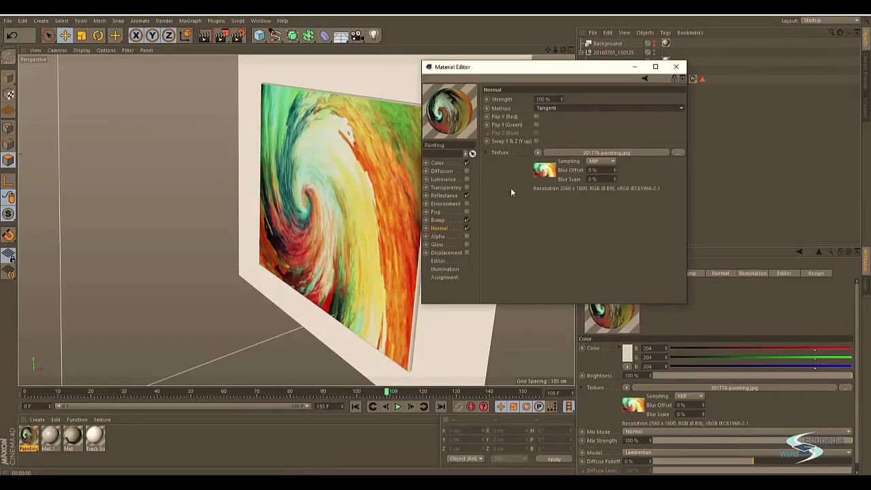
- Wrap the Normal channel's painting texture in a Filter shader and set its saturation to -100%
mouse_move(408, 192)
left_mouse_down("alt")
mouse_move(314, 194)
mouse_move(335, 163)
mouse_move(327, 134)
mouse_move(372, 93)
mouse_move(342, 183)
left_mouse_up("alt")
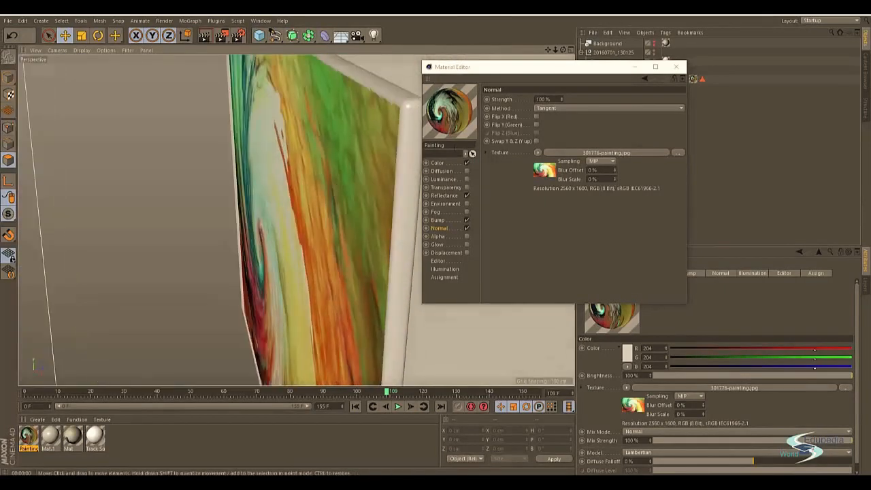
left_click(536, 152)
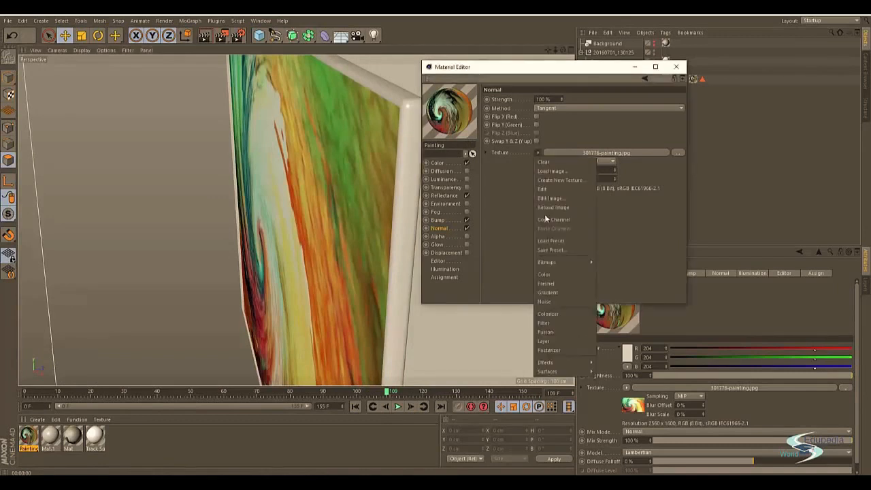
left_click(551, 323)
left_click(577, 151)
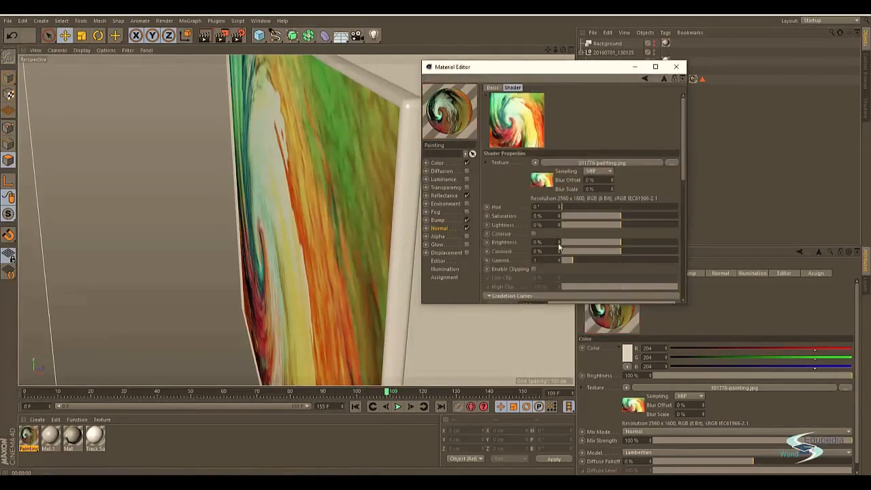
left_click_drag(561, 242, 543, 215)
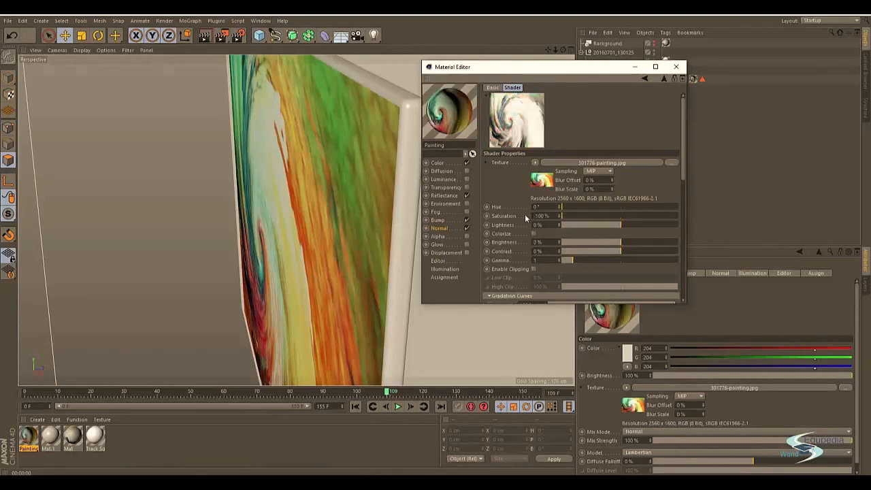
- Lower the Painting material's Normal channel strength to 8% and render the canvas in the viewport
mouse_move(381, 180)
left_mouse_down("alt")
mouse_move(365, 186)
mouse_move(351, 177)
mouse_move(366, 173)
left_mouse_up("alt")
left_click(644, 79)
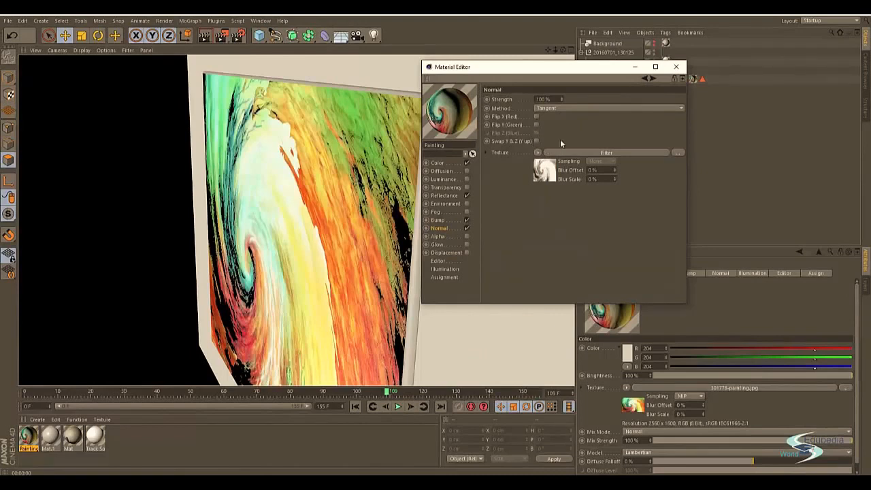
left_click_drag(561, 100, 561, 130)
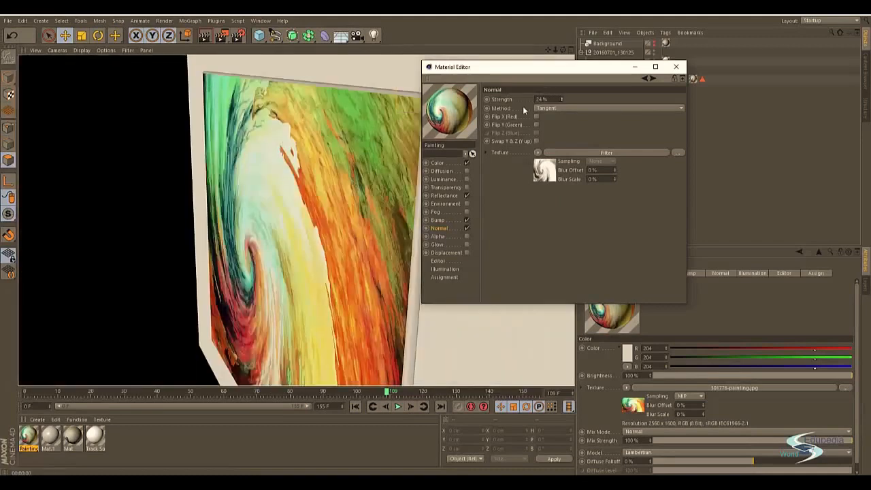
left_click_drag(560, 100, 561, 101)
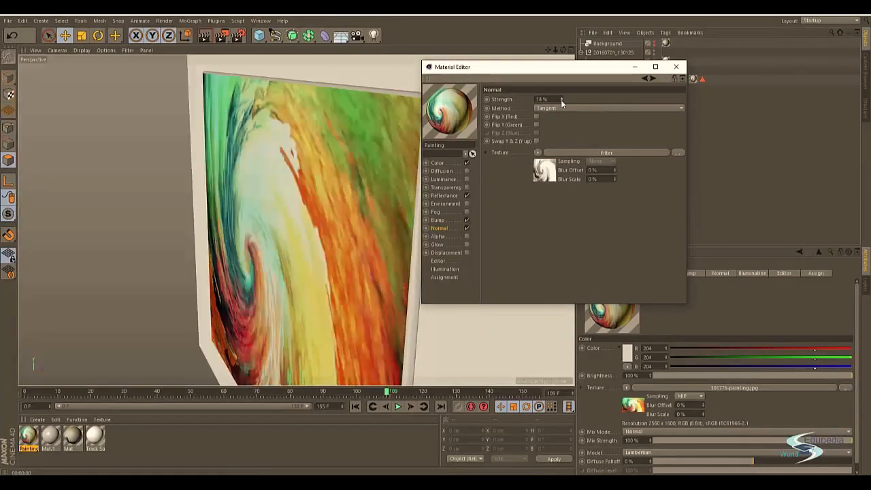
mouse_move(279, 224)
left_mouse_down("alt")
mouse_move(314, 241)
mouse_move(264, 200)
left_mouse_up("alt")
key("ctrl+r")
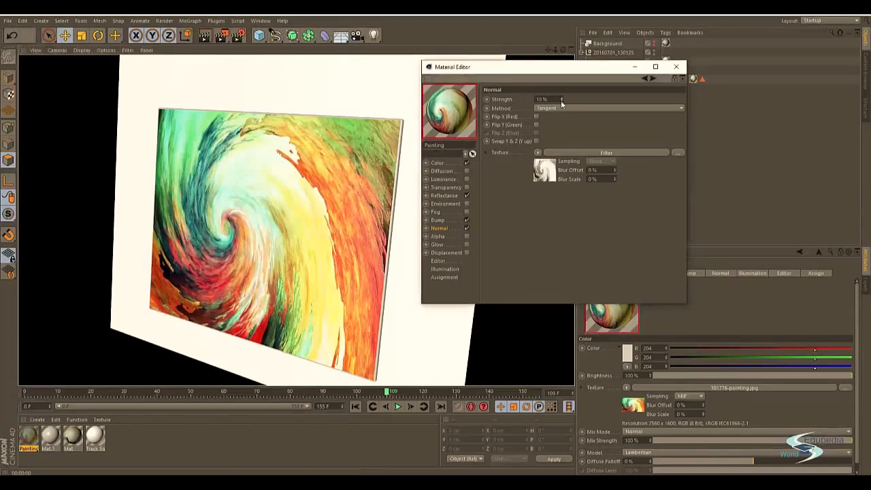
left_click_drag(561, 100, 561, 102)
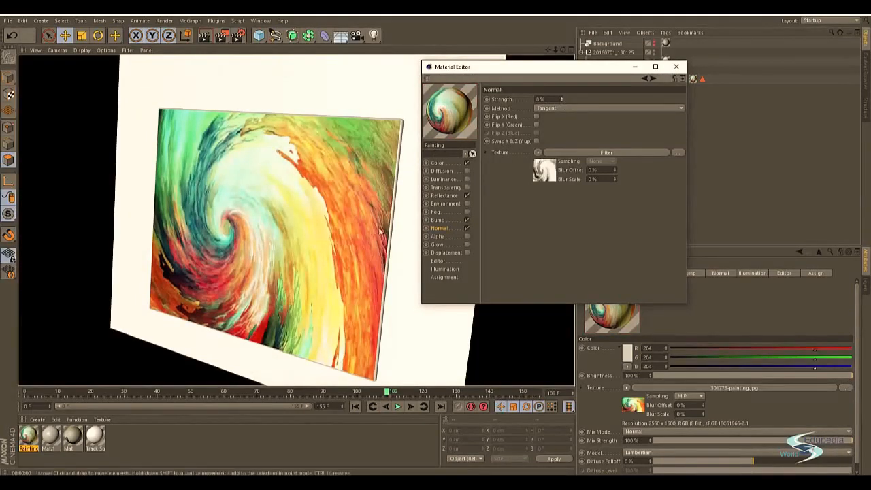
- Examine the rendered painting close up and at an angle, and reduce the Normal strength to 6%
scroll(378, 219, "up", 5)
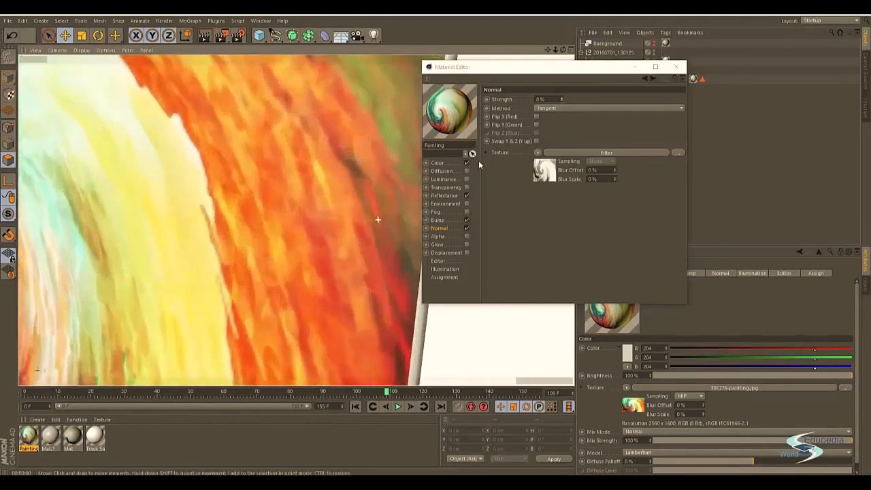
mouse_move(413, 171)
left_mouse_down("alt")
mouse_move(399, 176)
mouse_move(406, 160)
left_mouse_up("alt")
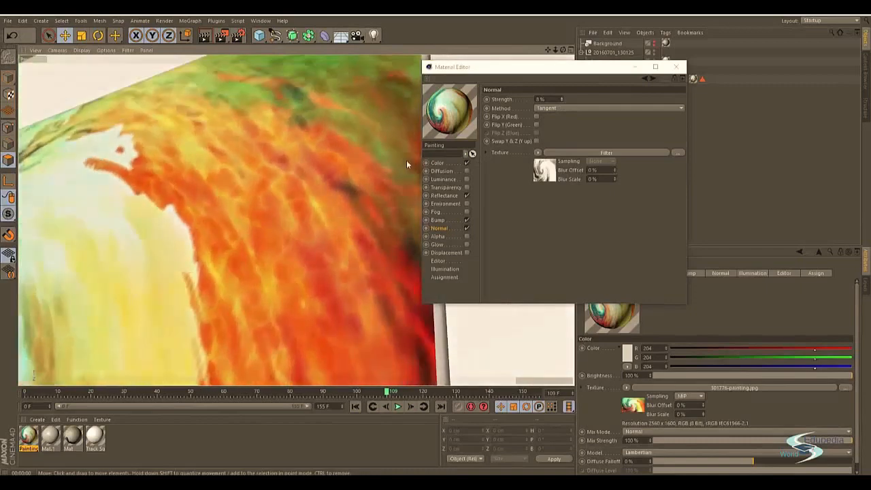
mouse_move(383, 216)
left_mouse_down("alt")
mouse_move(351, 188)
mouse_move(369, 188)
mouse_move(281, 227)
mouse_move(307, 217)
left_mouse_up("alt")
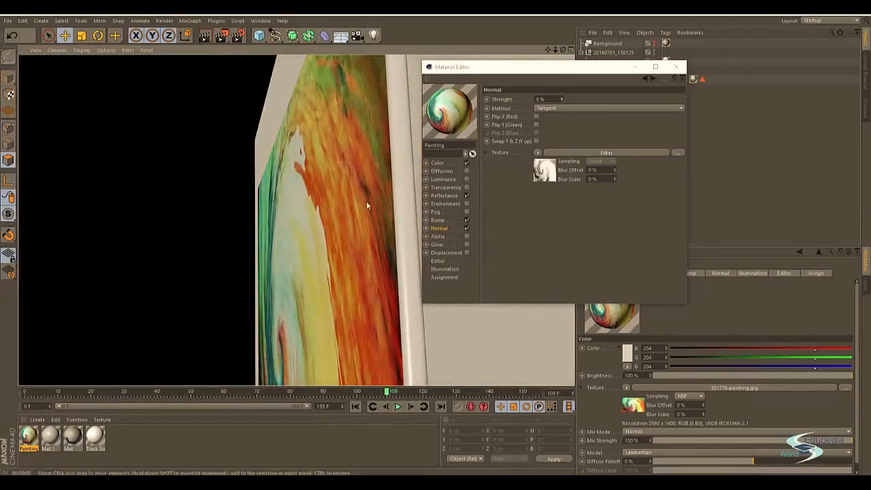
mouse_move(366, 200)
left_mouse_down("alt")
mouse_move(373, 171)
mouse_move(271, 239)
left_mouse_up("alt")
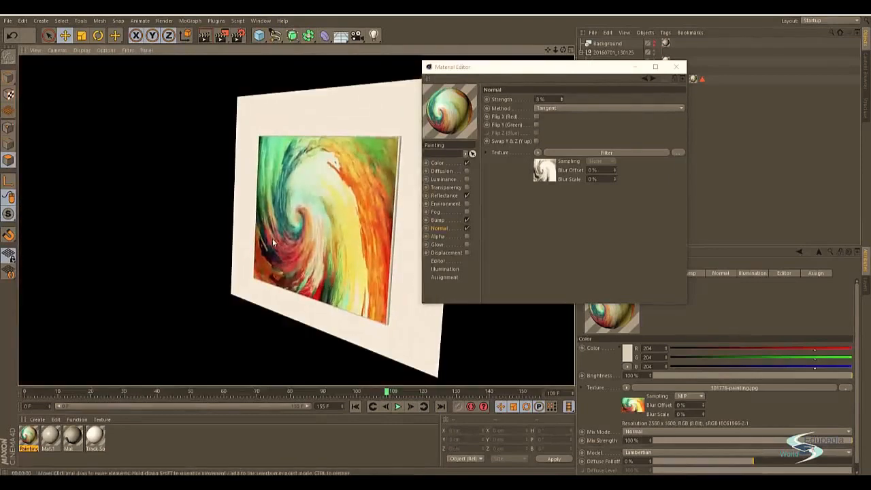
left_click_drag(383, 176, 327, 204, "alt")
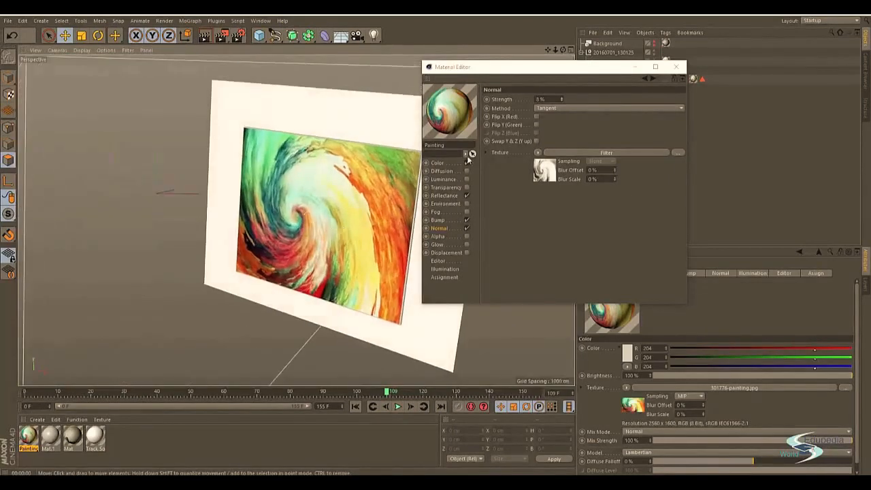
left_click(560, 98)
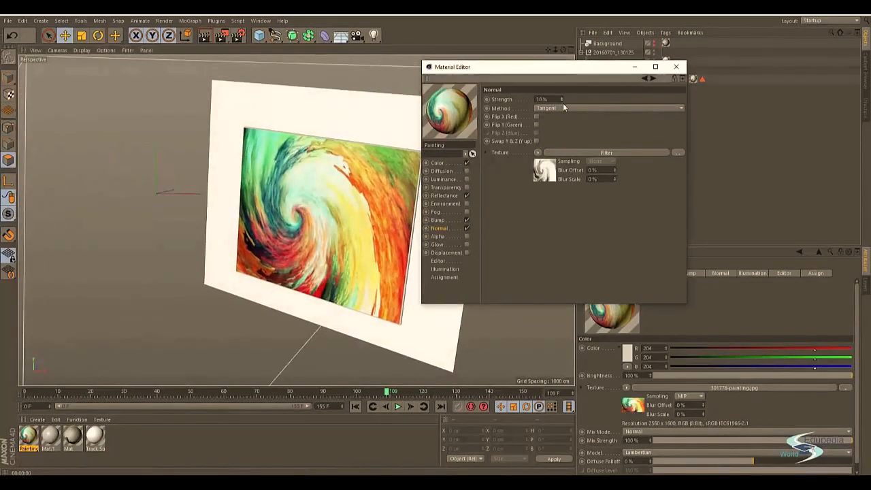
left_click(562, 100)
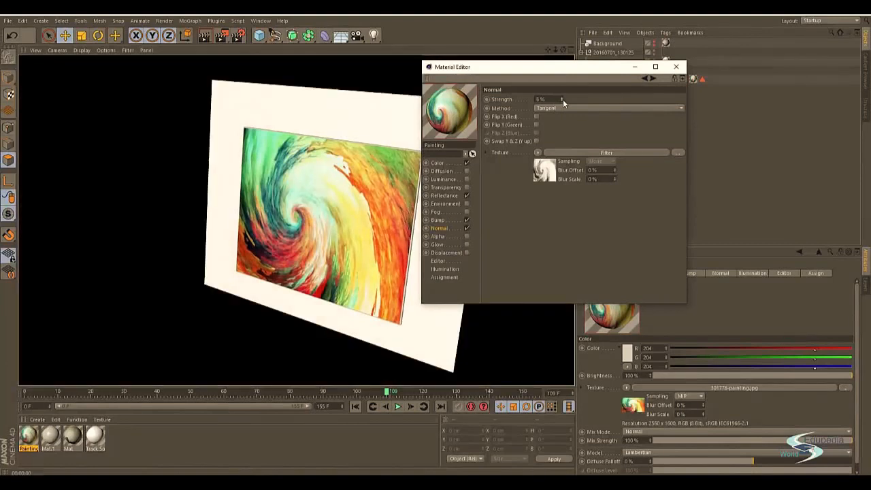
left_click_drag(401, 201, 363, 204, "alt")
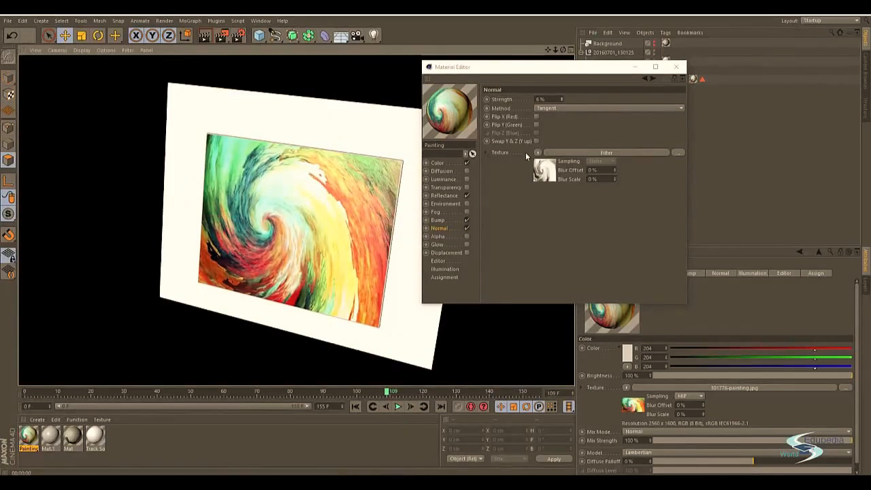
- Compare the rendered painting with the Bump and Normal channels disabled and re-enabled
left_click(465, 222)
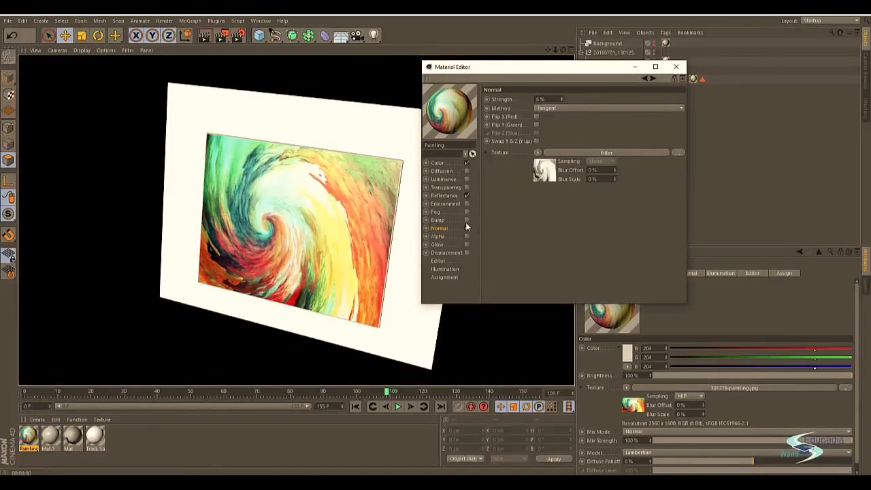
left_click(466, 228)
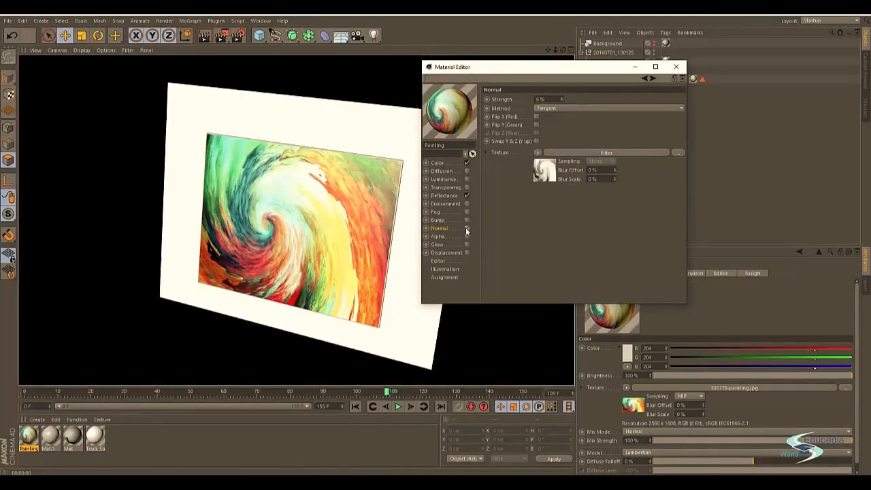
left_click(466, 228)
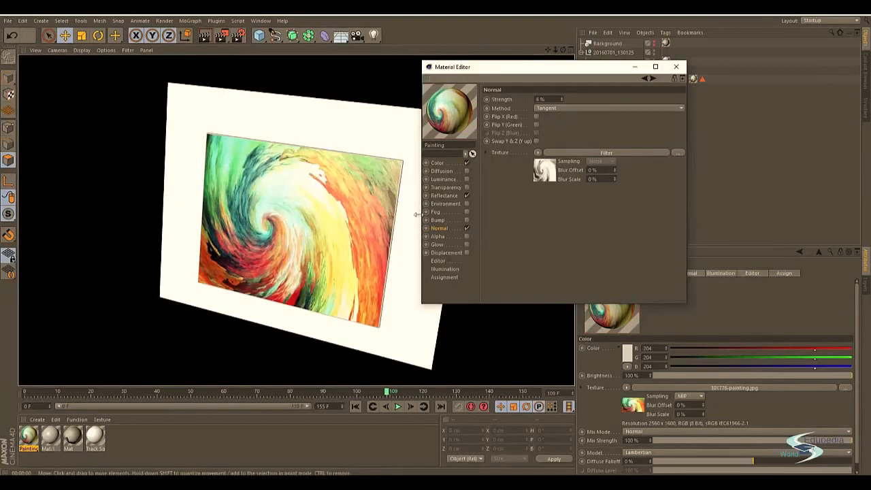
left_click(466, 219)
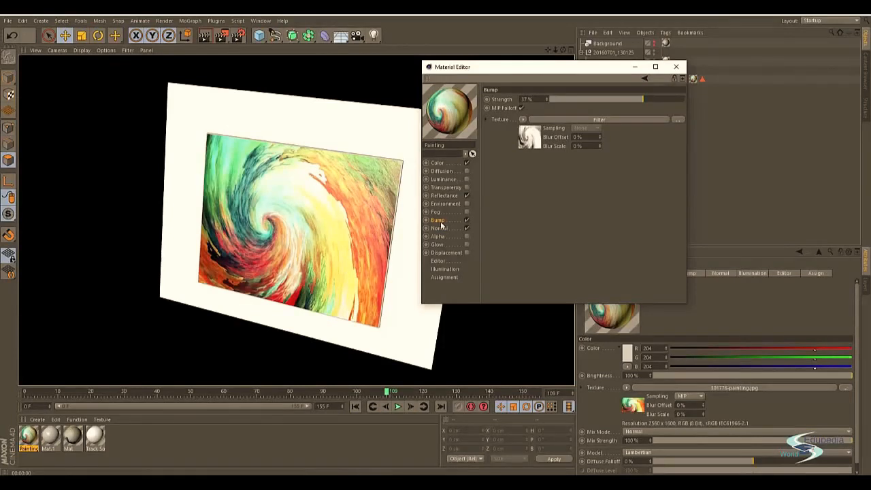
- Try the Object and World methods for the Normal channel and restore the Tangent method
left_click(440, 228)
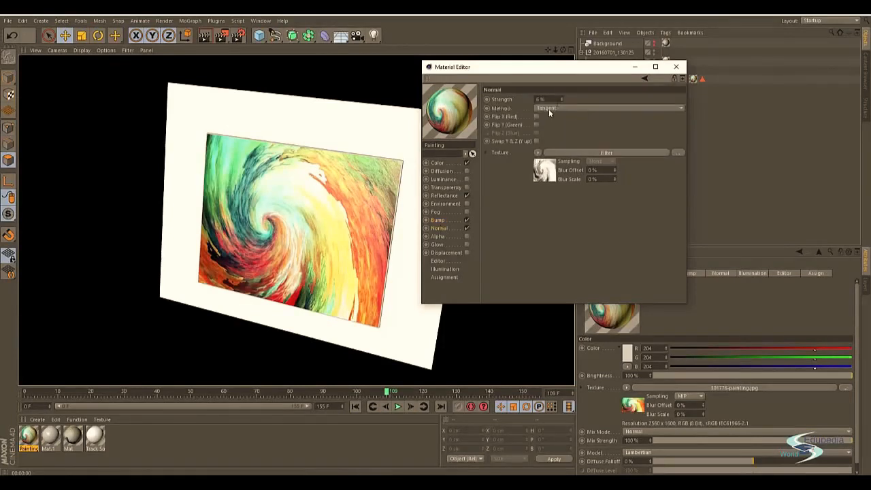
left_click(548, 109)
left_click(548, 127)
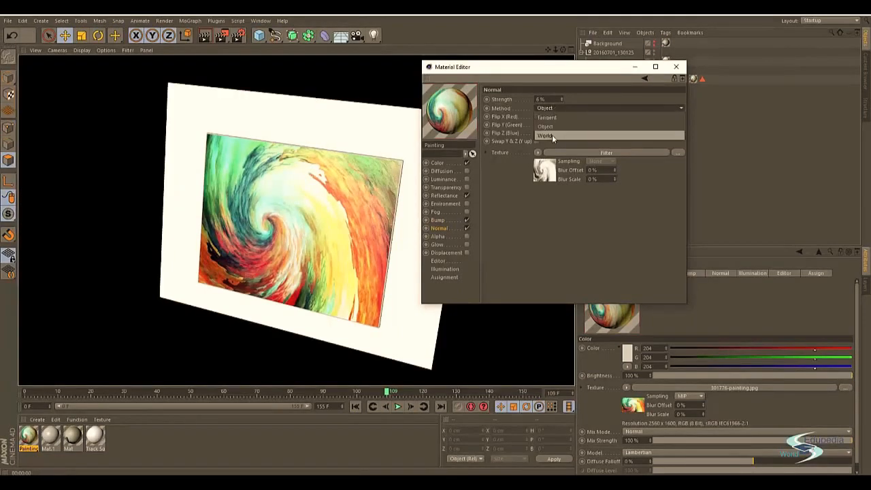
left_click(551, 135)
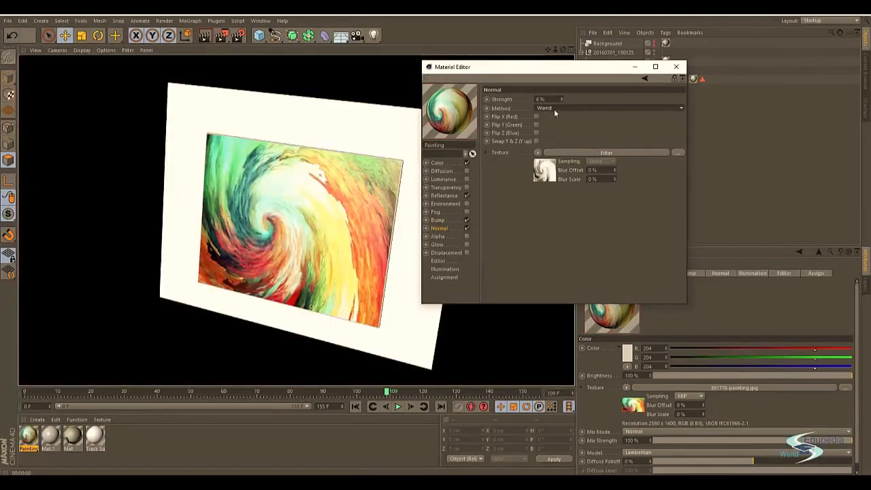
left_click(554, 108)
left_click(542, 119)
- Raise the Painting material's Bump strength to 51% and check the canvas from a more frontal angle
left_click(437, 220)
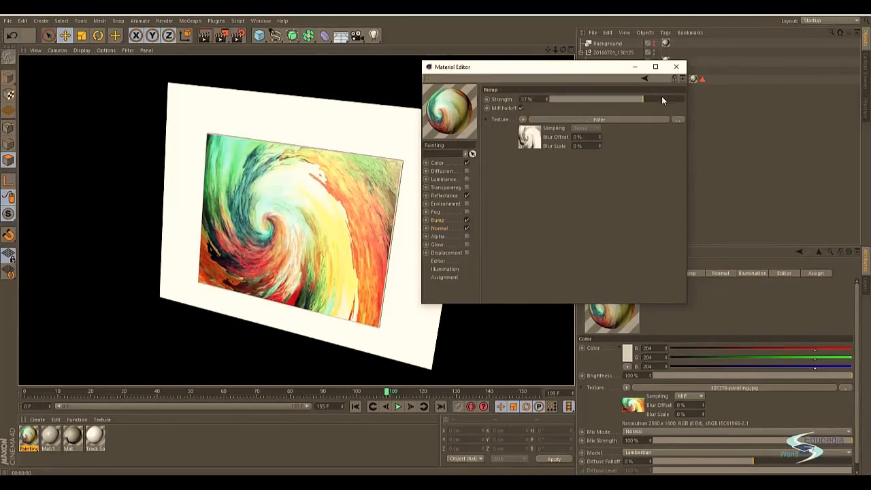
left_click(662, 99)
left_click_drag(659, 99, 652, 99)
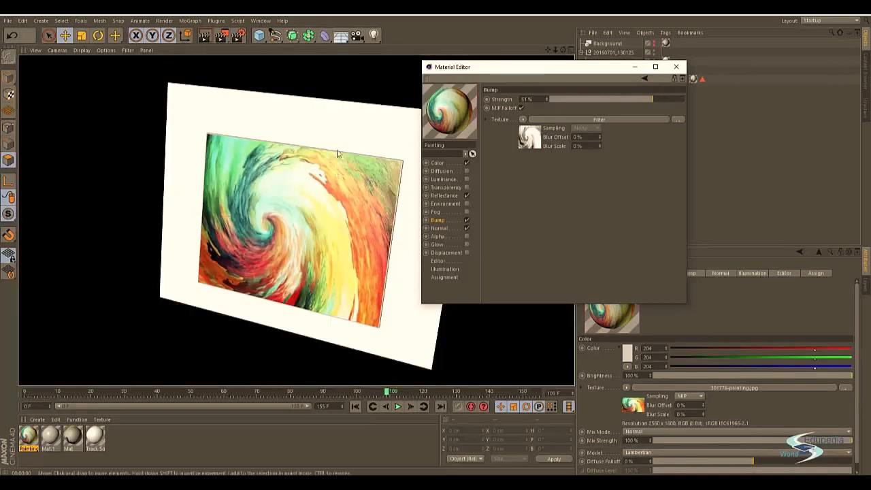
left_click_drag(372, 129, 355, 149, "alt")
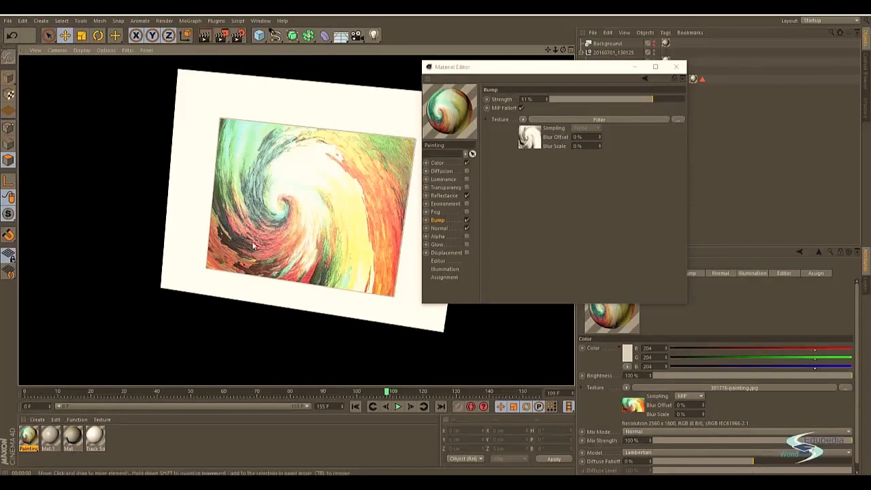
- Soften the Reflectance channel's default specular to 26% width, -1% falloff and 20% specular strength, checking the canvas from several angles
left_click(445, 196)
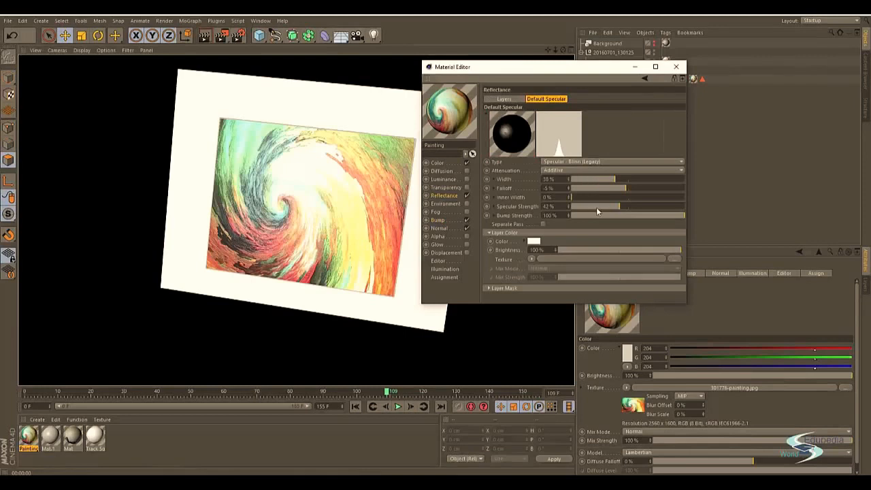
left_click_drag(592, 204, 601, 178)
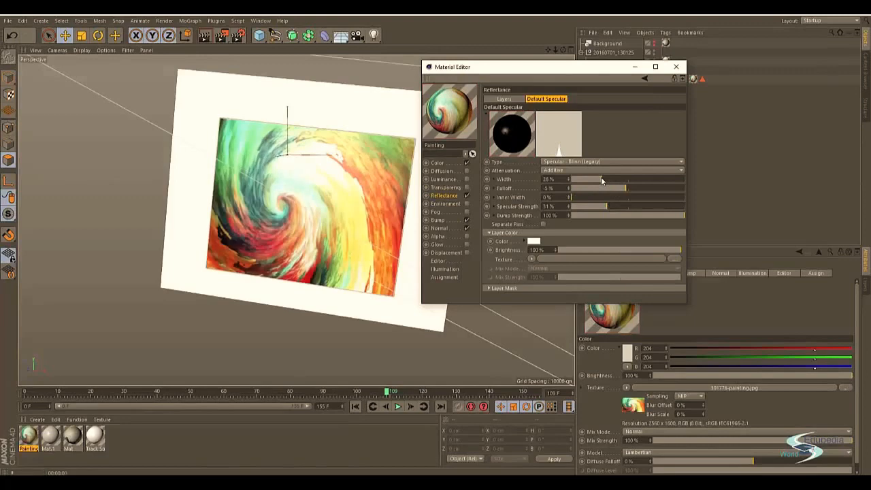
mouse_move(385, 163)
left_mouse_down("alt")
mouse_move(379, 197)
mouse_move(370, 187)
mouse_move(273, 173)
mouse_move(317, 199)
mouse_move(306, 194)
left_mouse_up("alt")
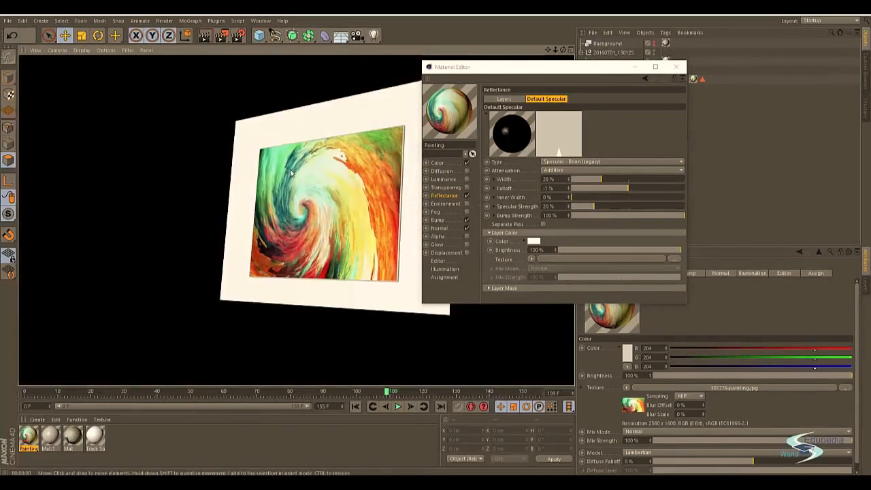
left_click_drag(285, 165, 349, 189, "alt")
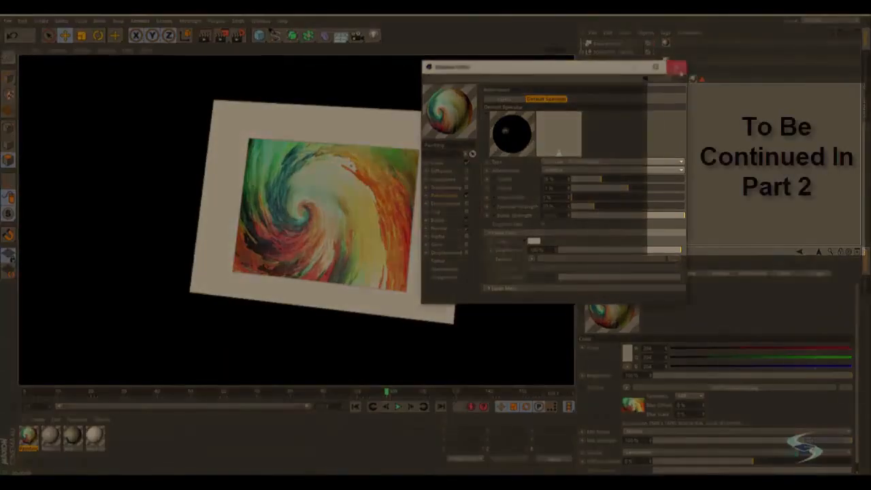
- Close the material settings and render the canvas through the 3D Tracker Camera at frame 155
left_click(676, 66)
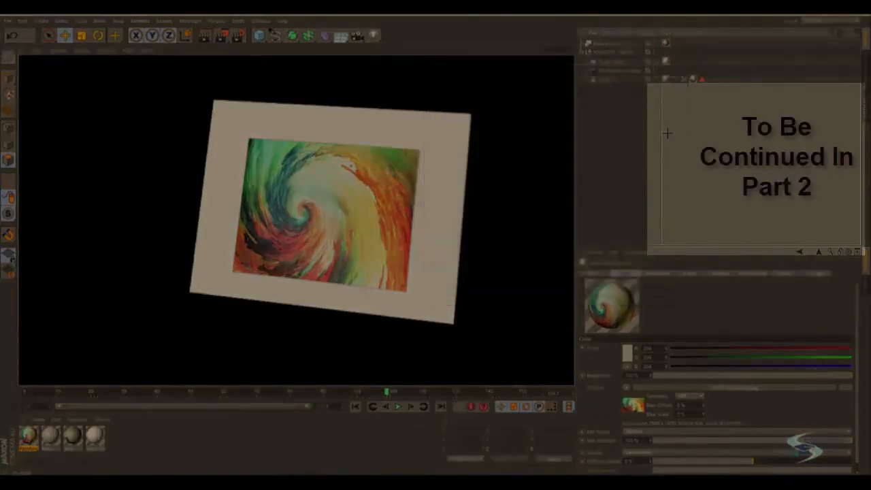
left_click(658, 71)
key("ctrl+r")
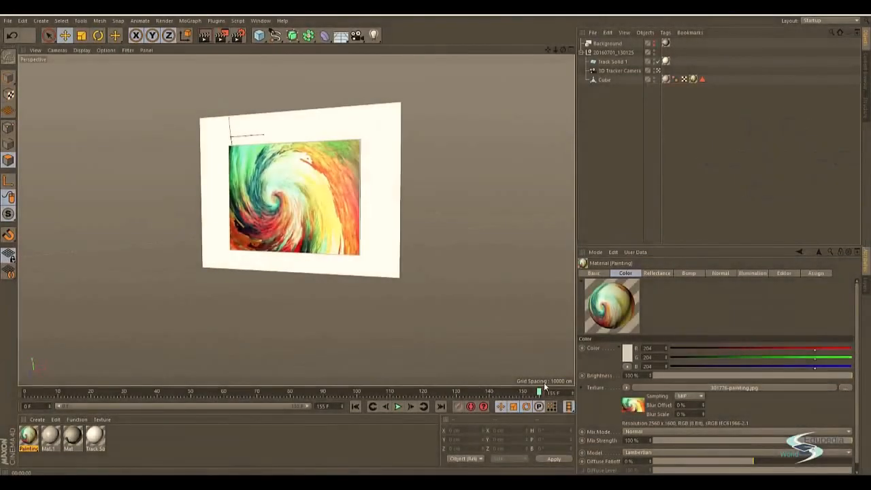
key("ctrl+r")
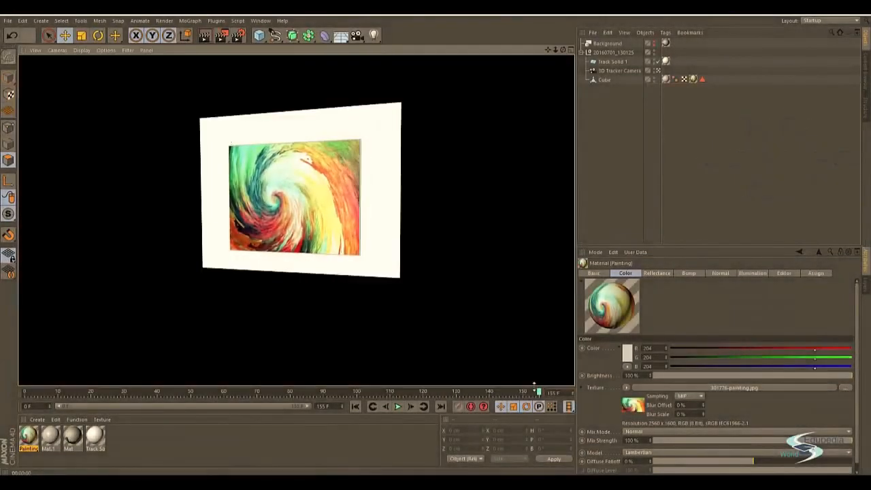